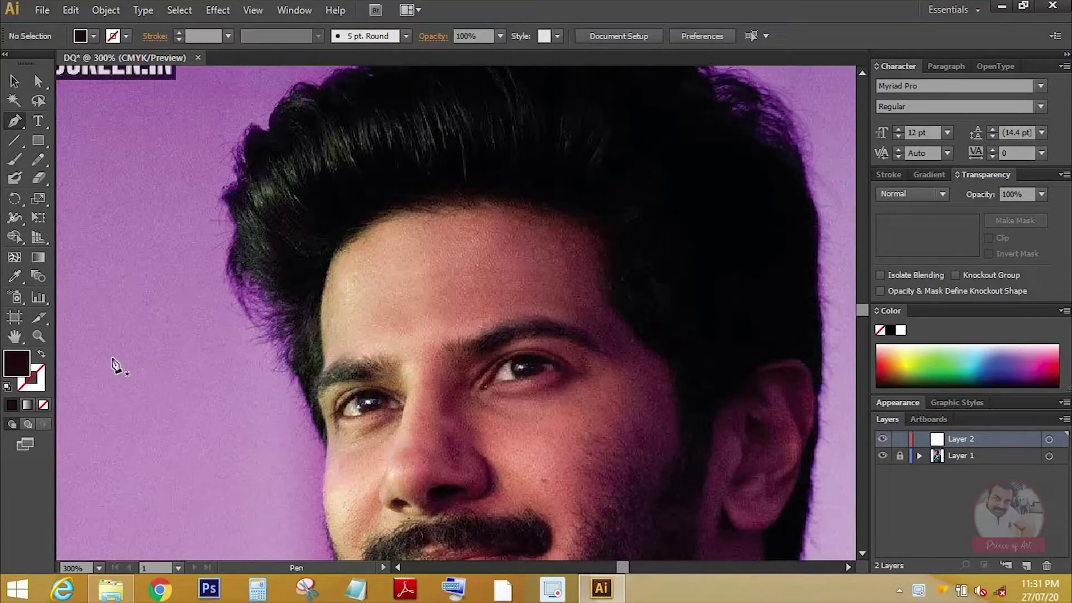
- Start the hair outline on the left edge and set the shape's opacity to 10%
left_click(1041, 194)
left_click(1016, 229)
scroll(310, 346, "up", 3)
left_click(417, 474)
left_click(390, 402)
left_click(363, 318)
left_click(331, 256)
left_click(1041, 194)
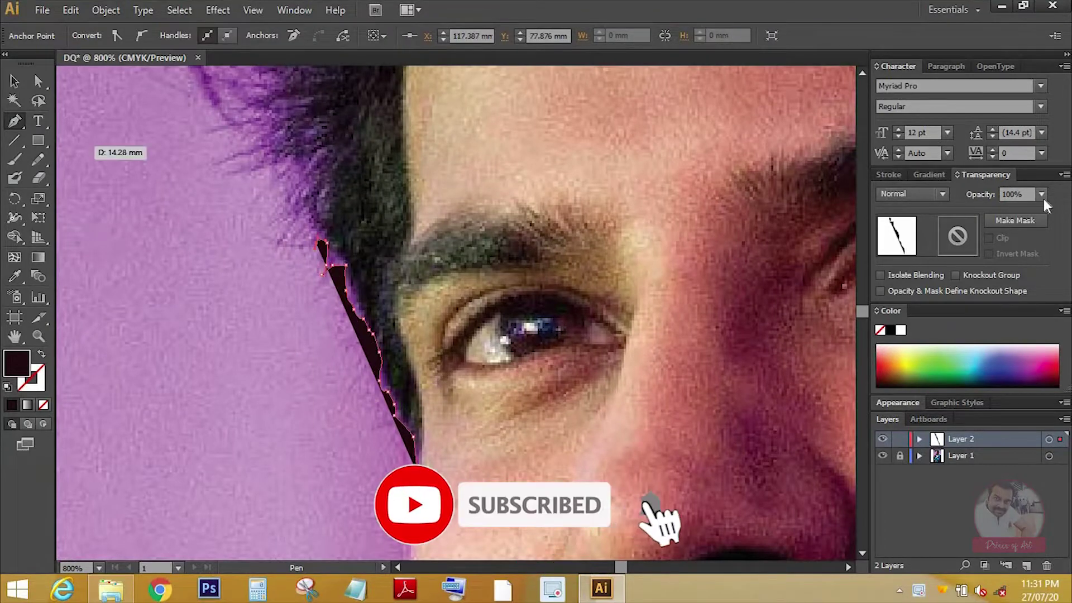
left_click(284, 247)
left_click(295, 184)
- Trace the hair outline up the left side and across the curly top of the hair
scroll(302, 256, "up", 3)
left_click(271, 232)
scroll(279, 296, "up", 3)
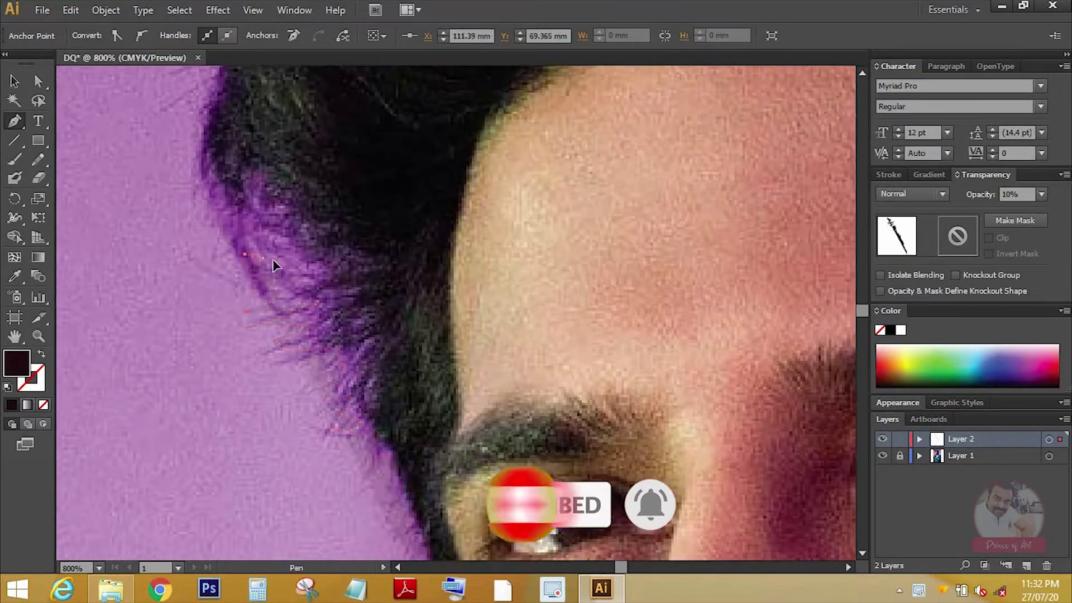
scroll(232, 240, "up", 3)
left_click(244, 284)
scroll(237, 265, "up", 3)
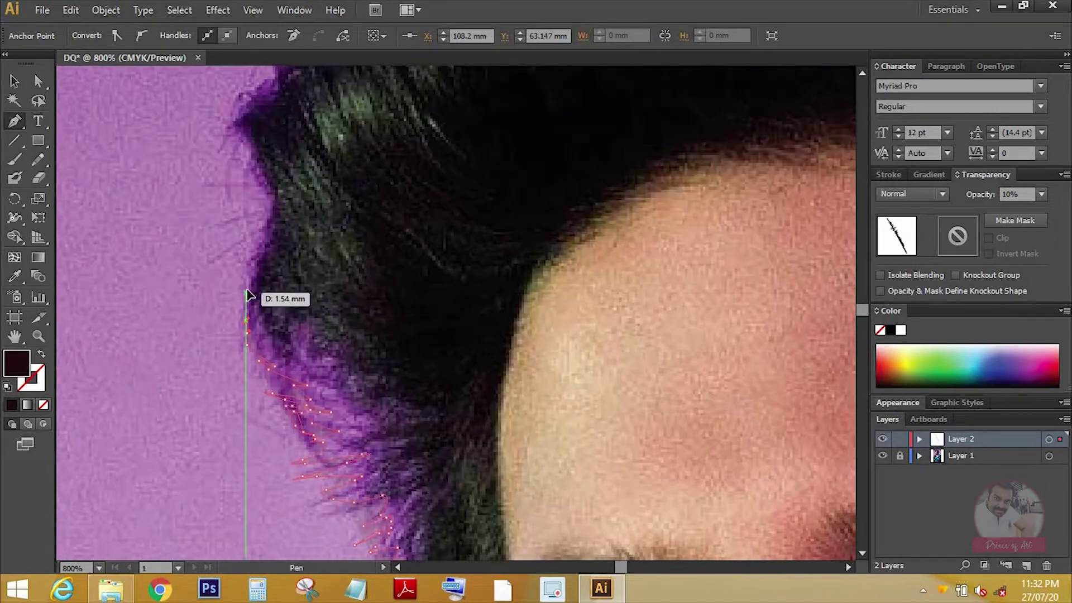
scroll(275, 210, "up", 3)
left_click(277, 285)
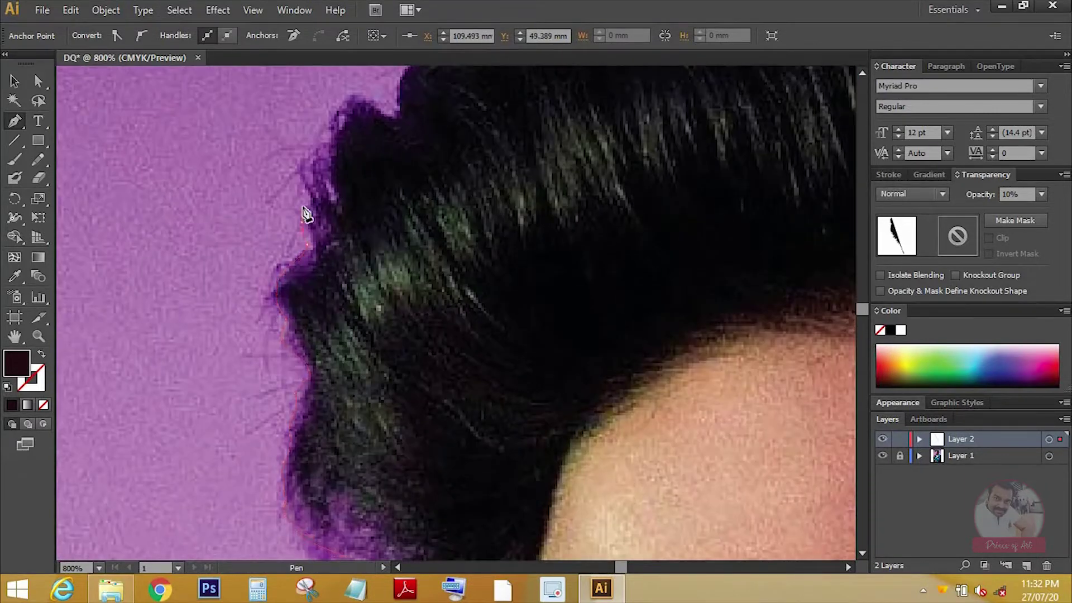
left_click(304, 212)
scroll(318, 223, "up", 3)
left_click(381, 229)
scroll(366, 257, "up", 3)
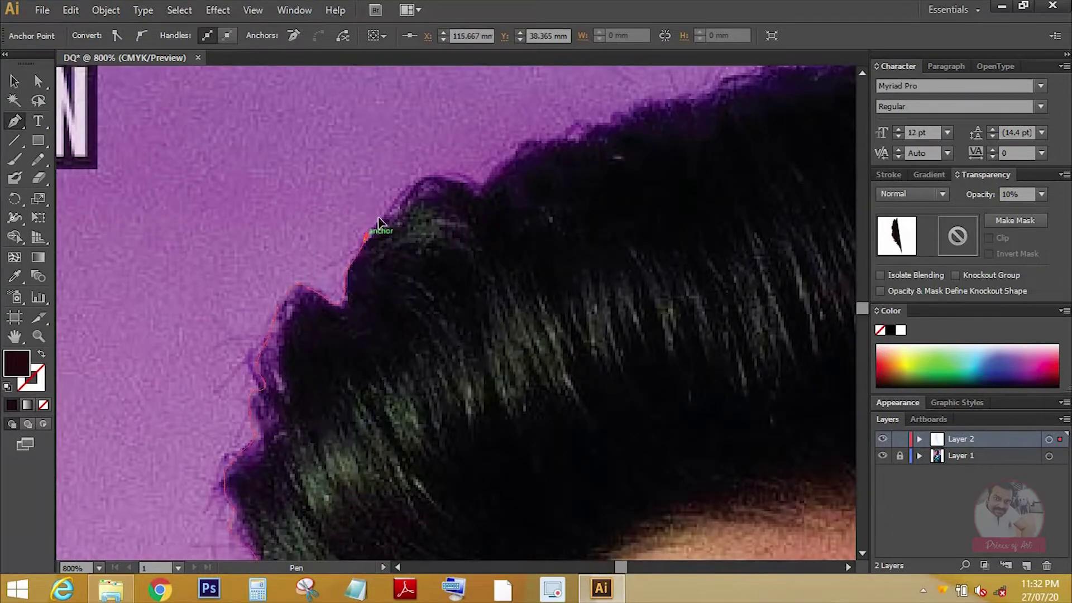
left_click(508, 158)
scroll(478, 197, "up", 3)
scroll(477, 197, "right", 3)
left_click(534, 173)
left_click_drag(535, 173, 438, 202)
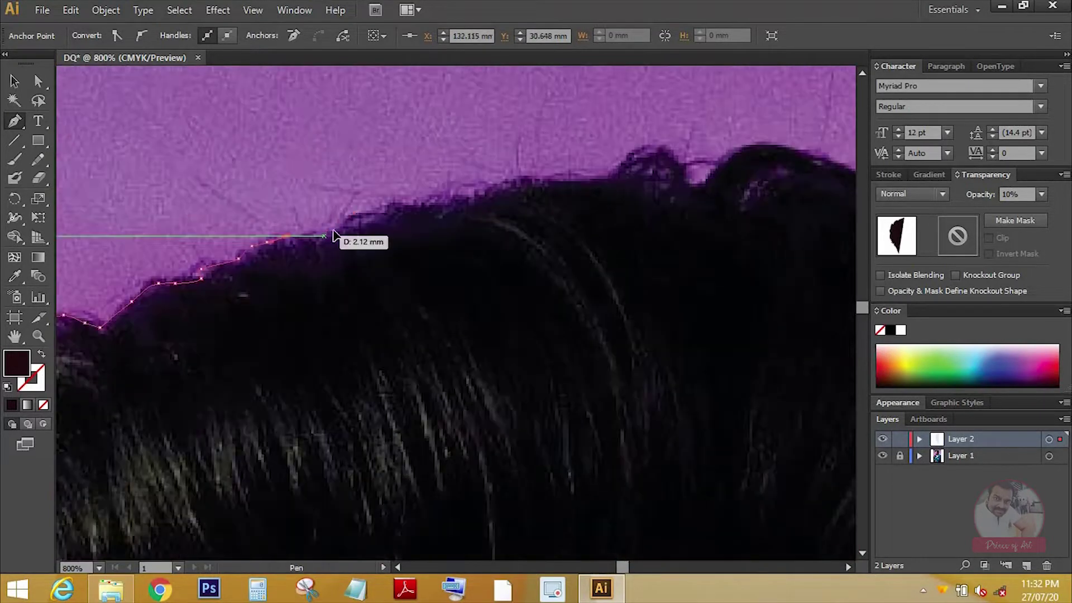
left_click(694, 179)
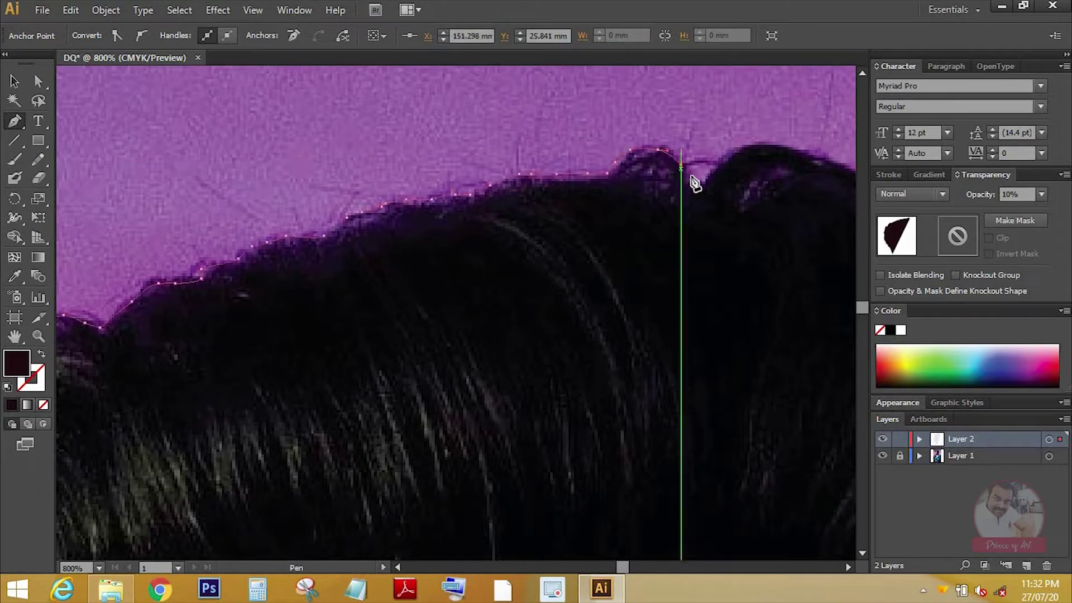
- Continue the hair outline down the right side of the head to the neck
scroll(489, 166, "right", 5)
left_click(670, 230)
scroll(578, 217, "right", 3)
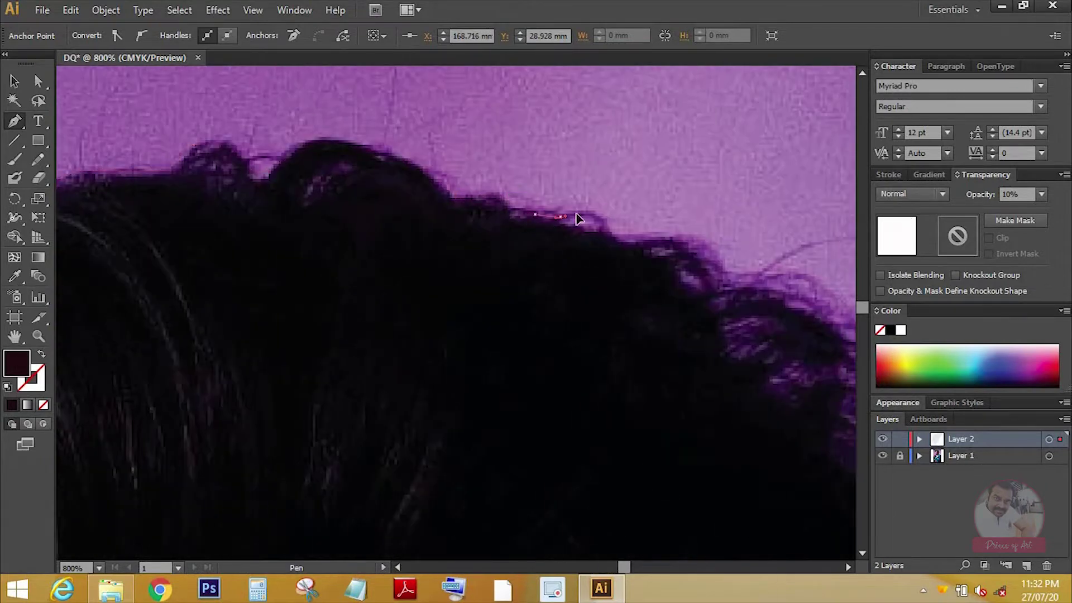
scroll(380, 246, "right", 7)
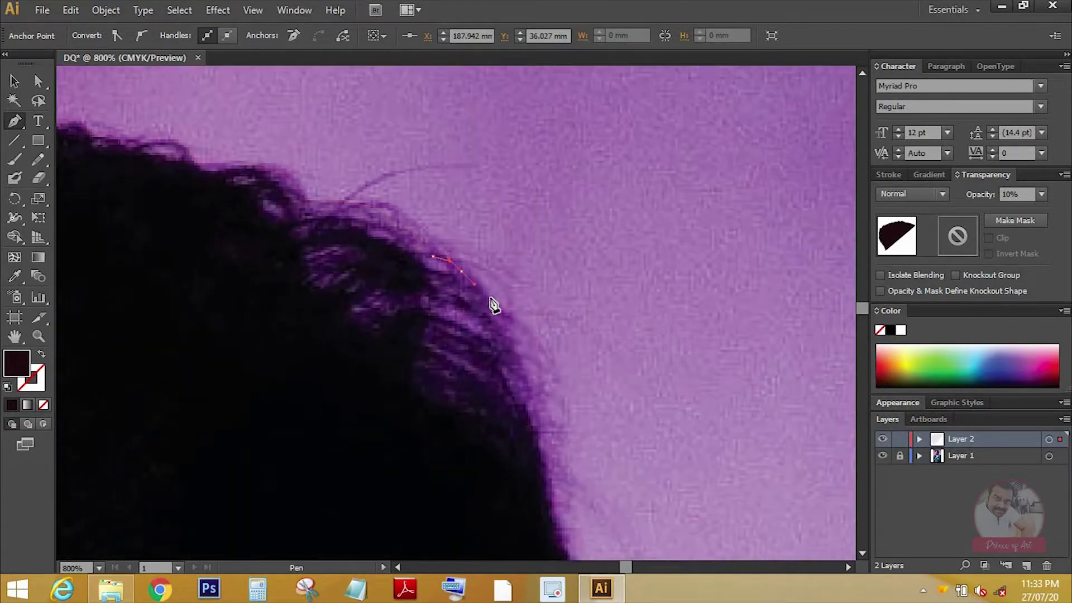
scroll(486, 301, "down", 3)
left_click(428, 300)
scroll(433, 315, "down", 3)
left_click(443, 270)
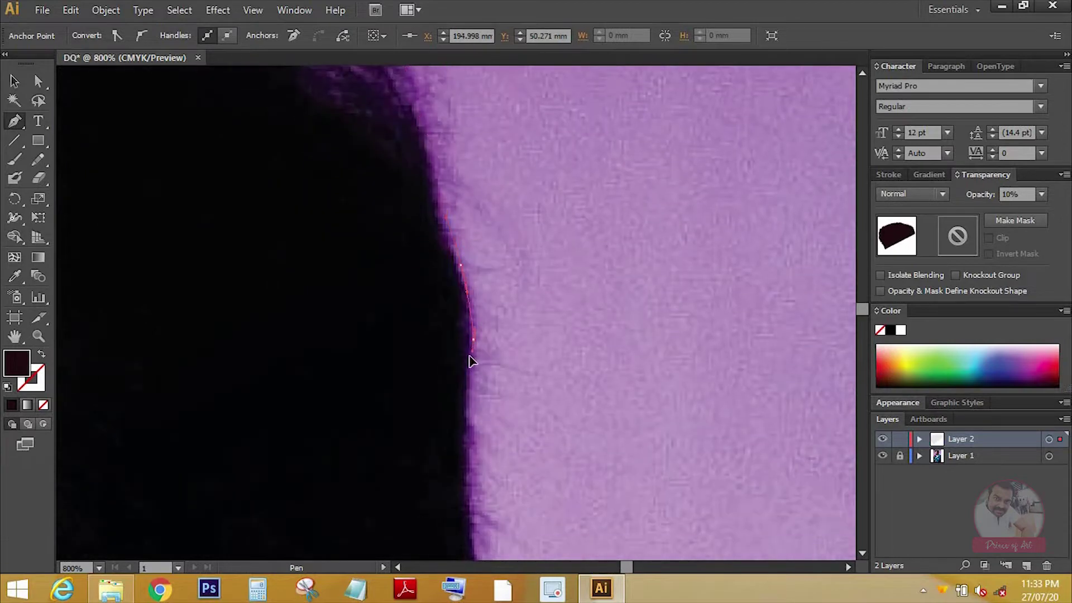
scroll(471, 359, "down", 3)
left_click(463, 290)
scroll(452, 310, "down", 3)
left_click(452, 310)
scroll(433, 232, "down", 3)
left_click(445, 195)
scroll(445, 224, "down", 3)
scroll(433, 272, "down", 1)
left_click(433, 272)
scroll(430, 267, "down", 3)
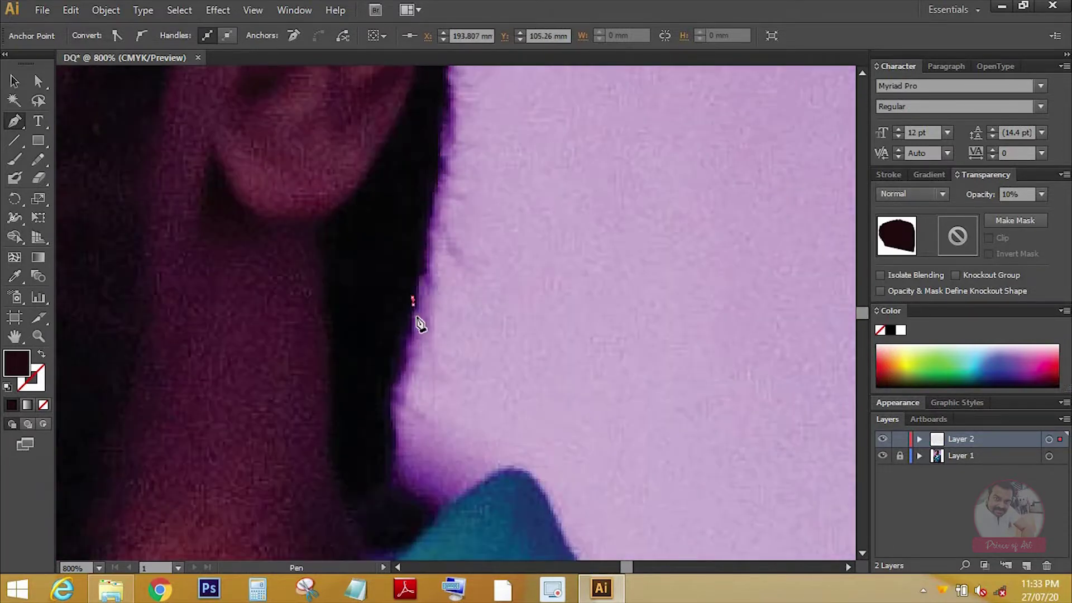
- Outline the hair strand's left edge and the hair above the ear
left_click(330, 276)
scroll(378, 387, "up", 6)
scroll(447, 378, "left", 2)
scroll(383, 270, "up", 1)
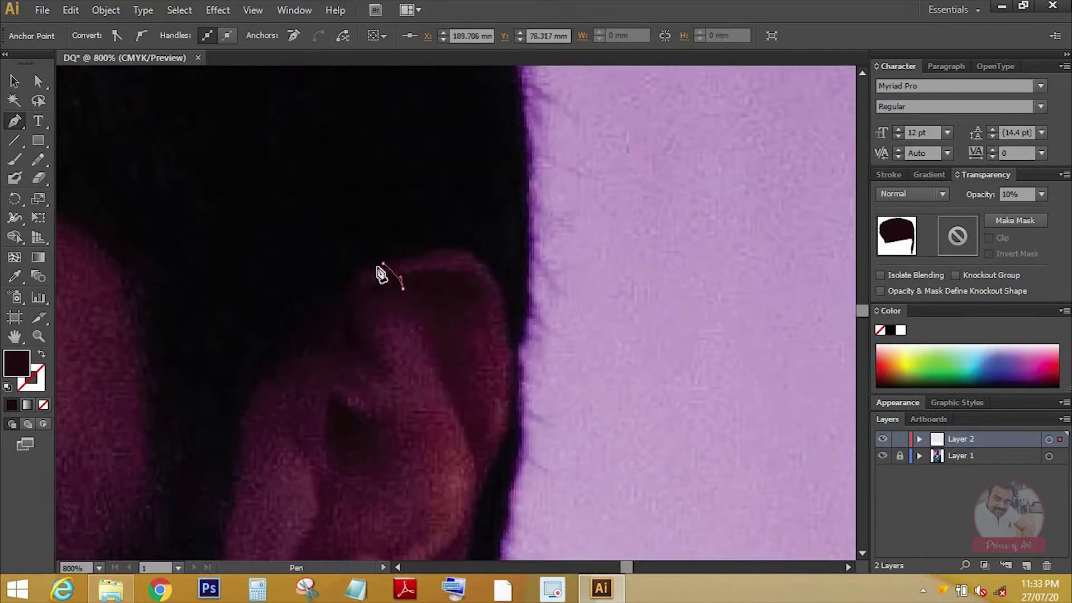
scroll(408, 201, "left", 3)
left_click(433, 140)
left_click(421, 161)
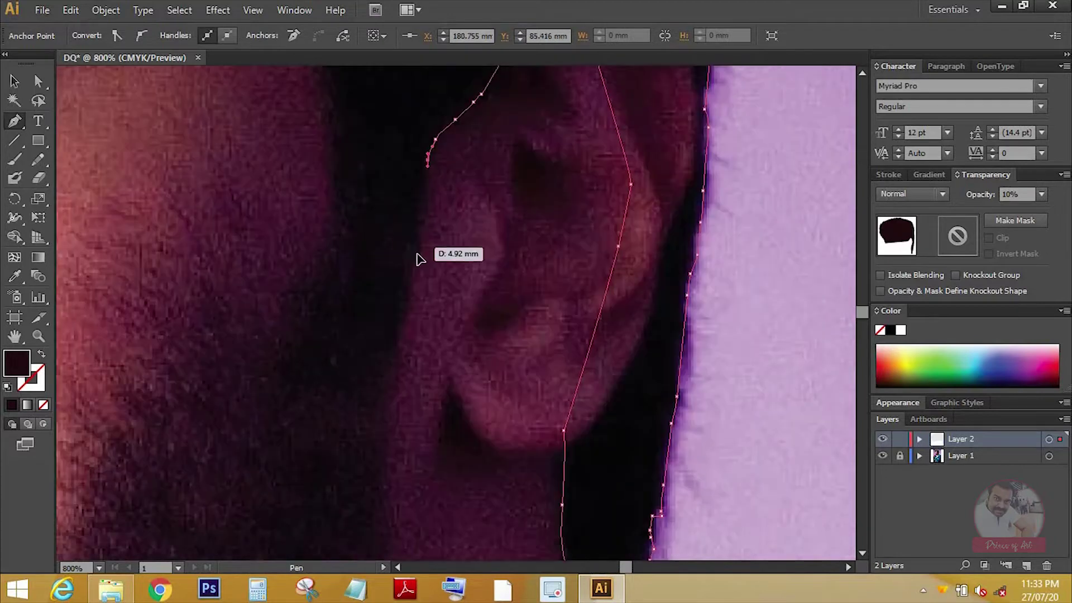
scroll(419, 251, "up", 2)
scroll(362, 234, "left", 3)
mouse_move(295, 149)
left_mouse_down()
mouse_move(363, 227)
mouse_move(469, 455)
left_mouse_up()
left_click_drag(441, 313, 569, 311)
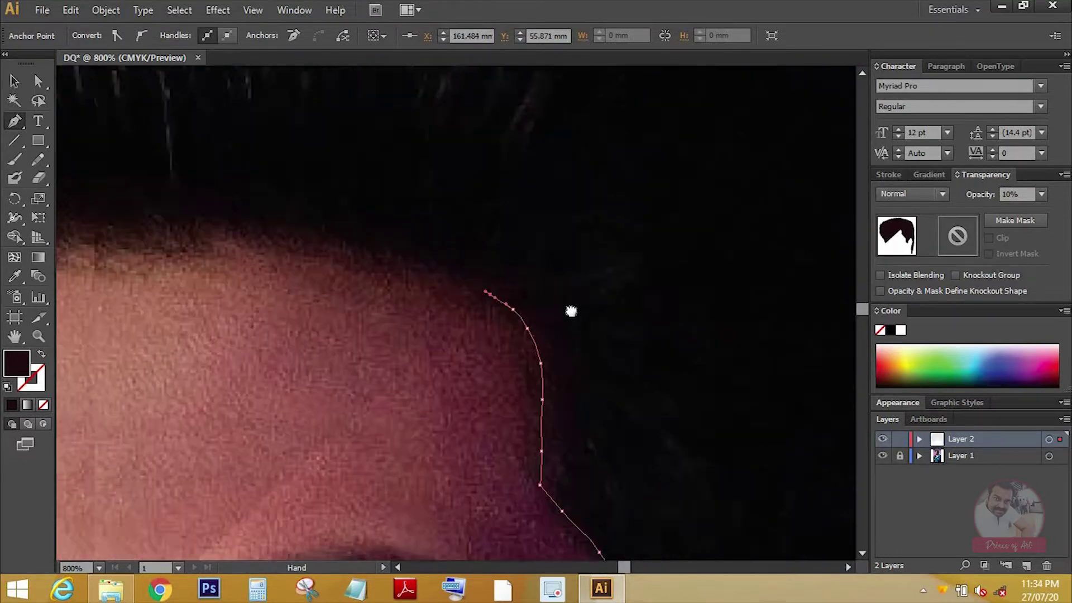
scroll(569, 311, "up", 2)
mouse_move(461, 282)
left_mouse_down()
mouse_move(567, 271)
mouse_move(473, 285)
left_mouse_up()
- Trace the forehead hairline back toward the path's start to close the hair shape
left_click(360, 288)
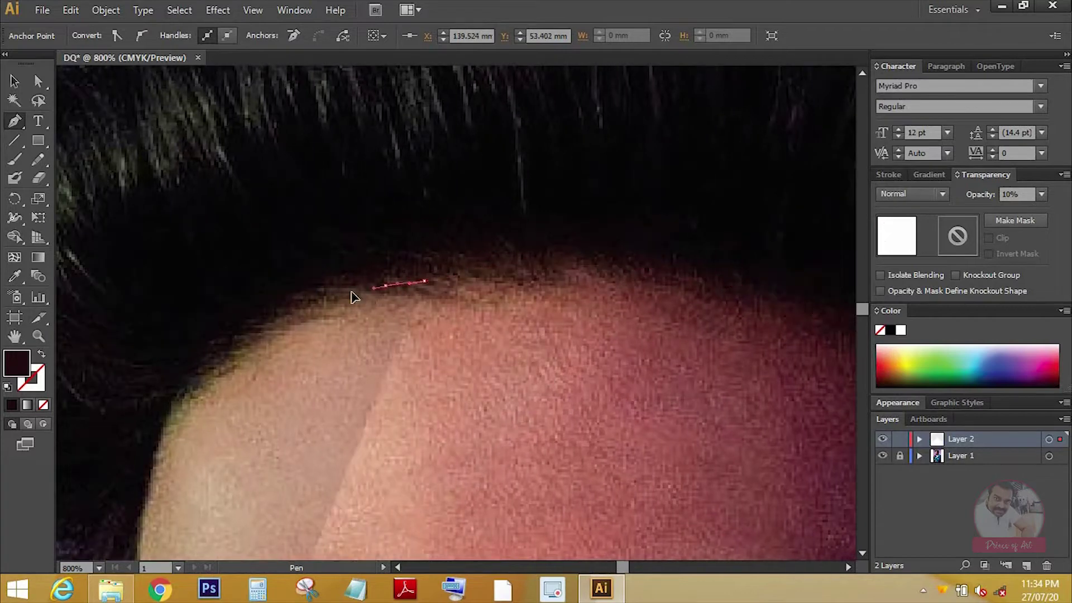
left_click_drag(352, 294, 394, 223)
left_click(395, 223)
left_click(335, 197)
left_click(306, 209)
left_click_drag(301, 221, 382, 163)
left_click(368, 198)
left_click(361, 228)
left_click(352, 289)
mouse_move(351, 365)
left_mouse_down()
mouse_move(346, 314)
mouse_move(382, 238)
left_mouse_up()
left_click(365, 329)
mouse_move(387, 420)
left_mouse_down()
mouse_move(361, 386)
mouse_move(369, 342)
left_mouse_up()
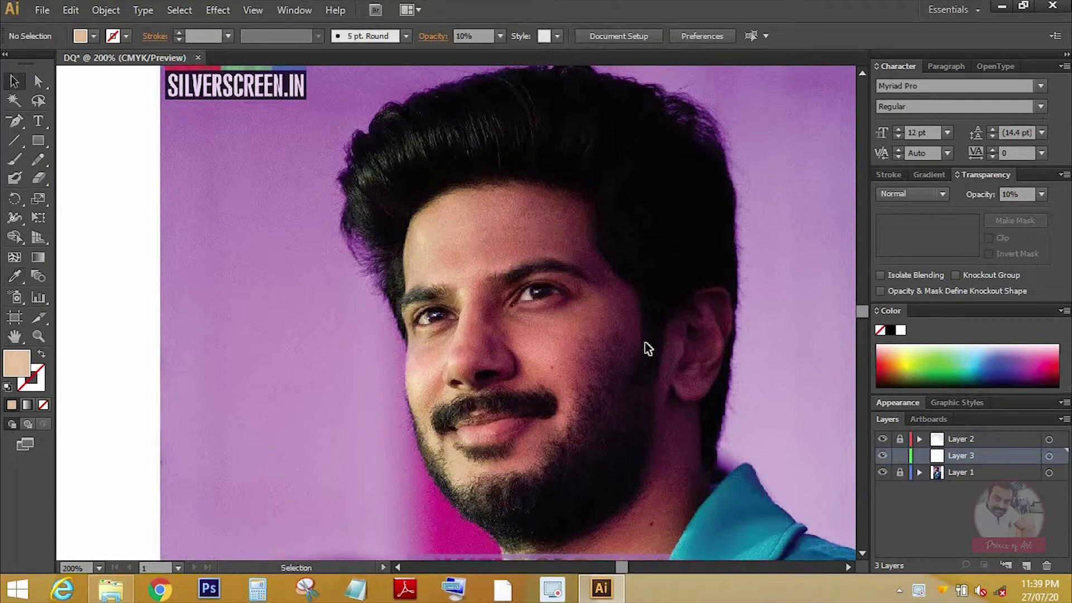
- Start the skin-tone face shape at the cheek and trace along the beard edge and jawline
scroll(645, 341, "up", 1)
scroll(624, 360, "up", 1)
scroll(478, 229, "up", 1)
scroll(349, 309, "up", 1)
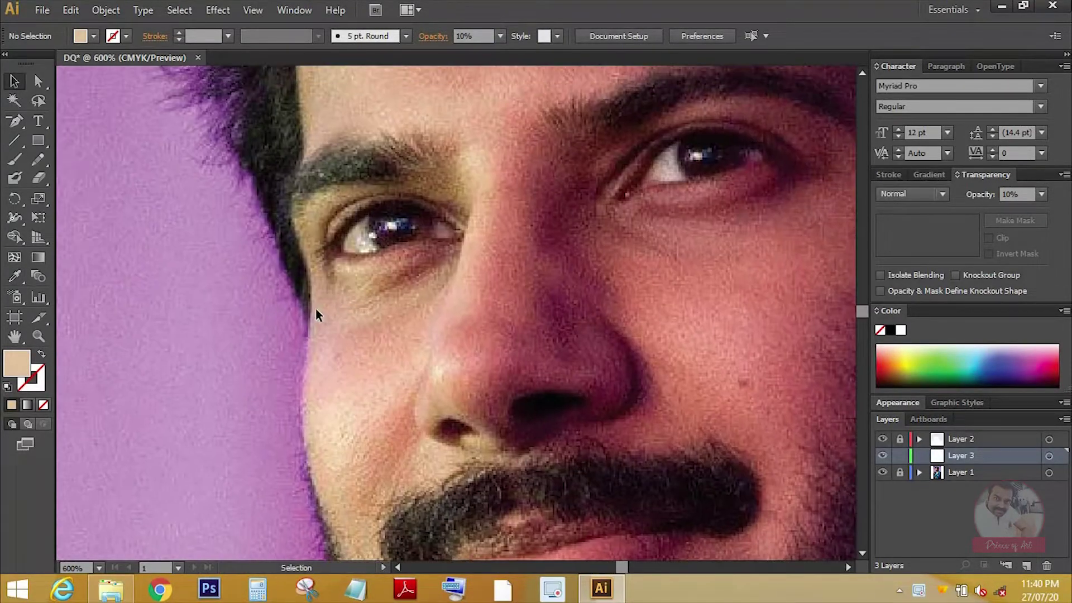
left_click(311, 335)
scroll(311, 334, "down", 2)
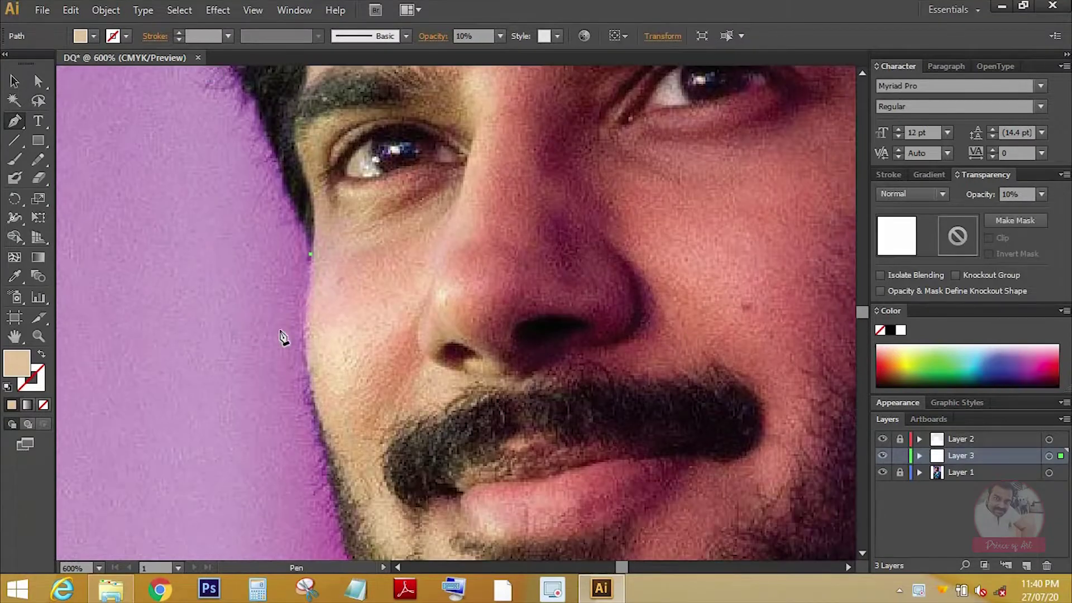
scroll(303, 347, "down", 3)
left_click(259, 274)
left_click(272, 324)
scroll(272, 324, "down", 2)
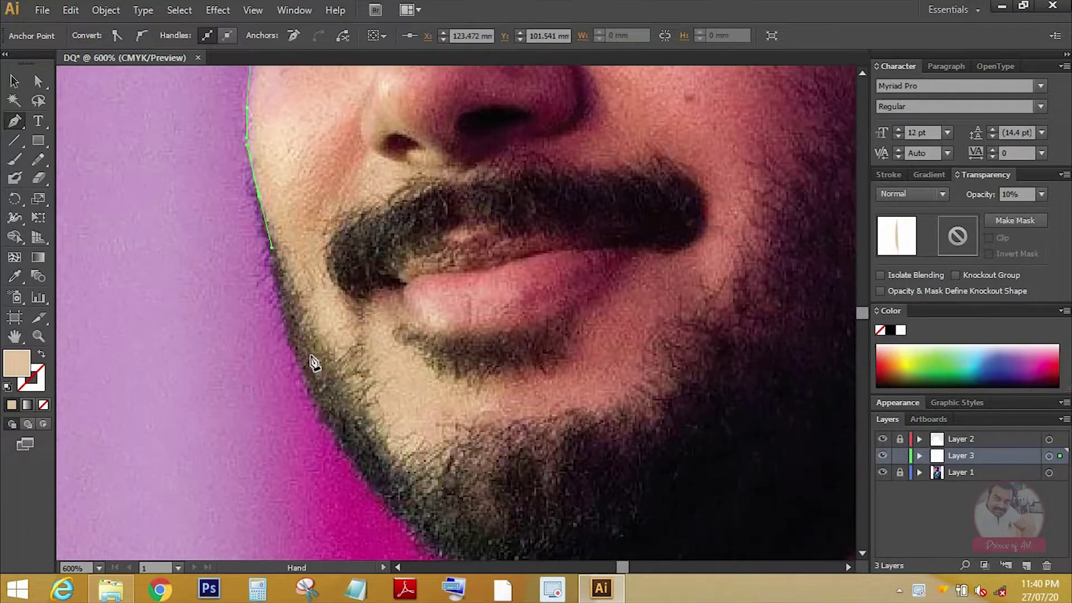
scroll(318, 390, "down", 2)
left_click(329, 416)
scroll(324, 441, "down", 2)
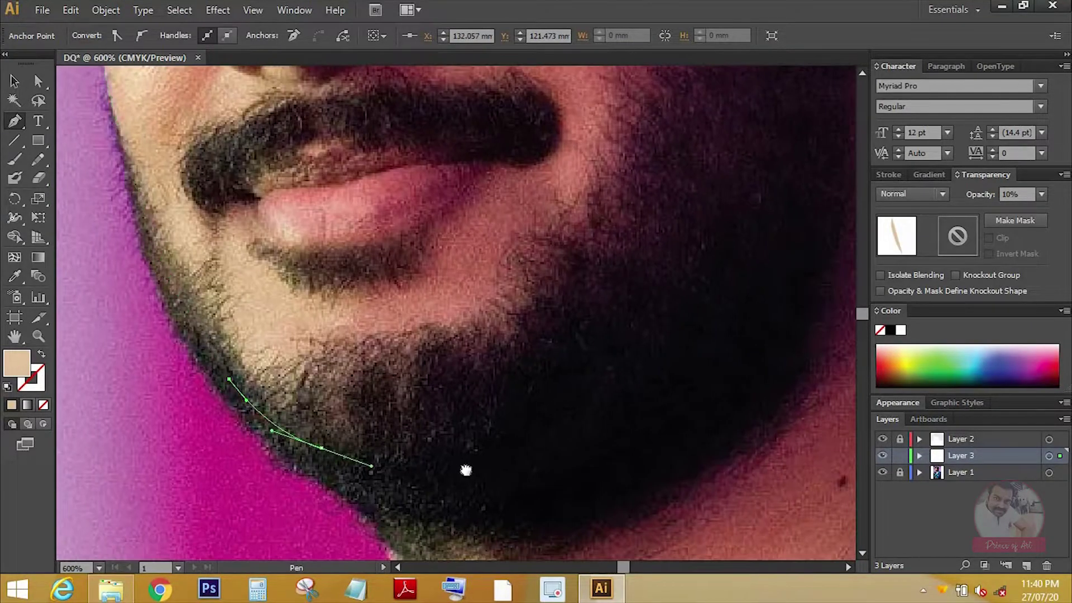
scroll(466, 470, "down", 3)
left_click(383, 347)
left_click_drag(383, 346, 300, 227)
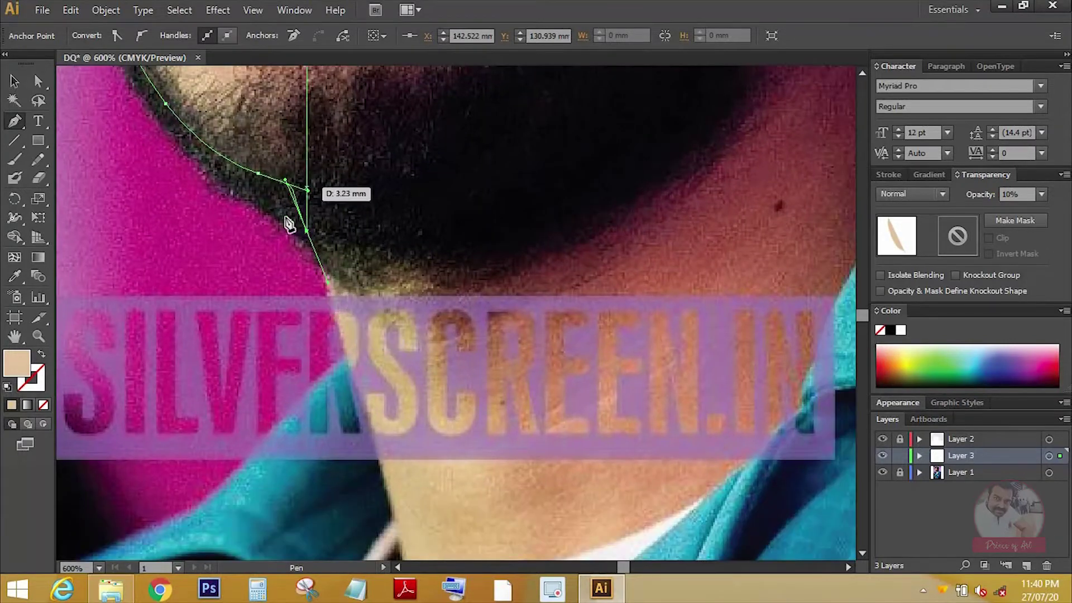
- Continue the face outline where the jaw meets the neck, around the neck and below the ear
scroll(339, 277, "down", 2)
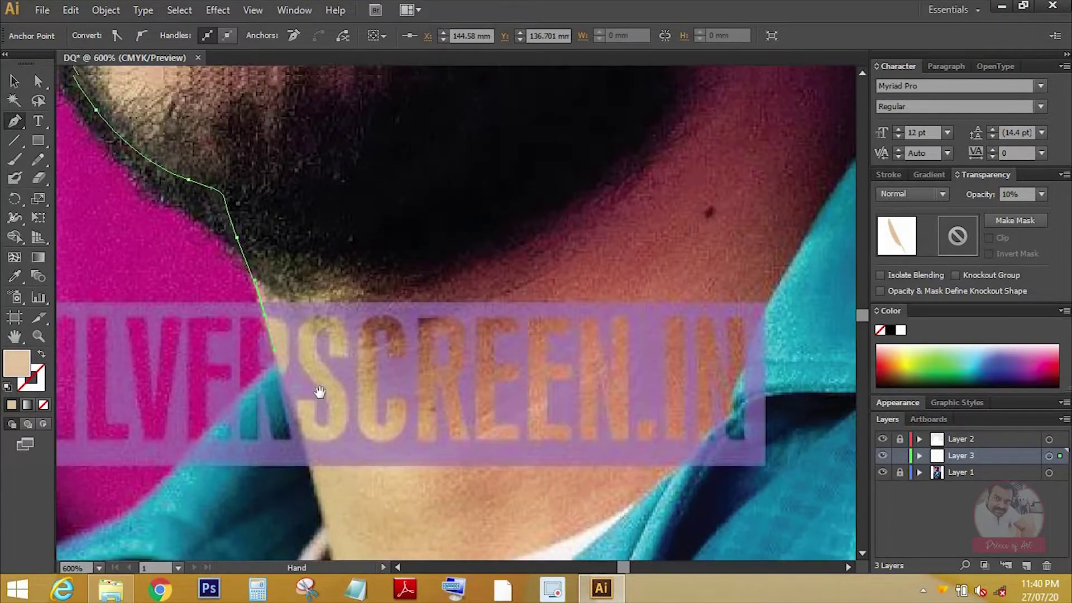
left_click(274, 360)
scroll(473, 293, "down", 3)
left_click(517, 283)
scroll(486, 454, "up", 3)
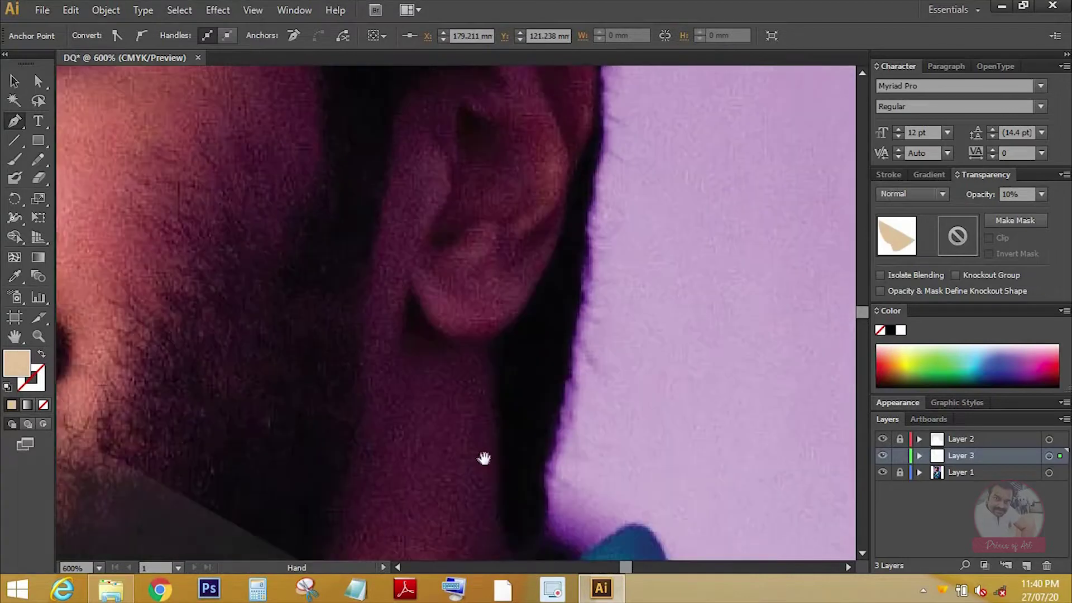
scroll(488, 316, "up", 1)
scroll(488, 316, "down", 3)
scroll(479, 401, "up", 3)
left_click(502, 300)
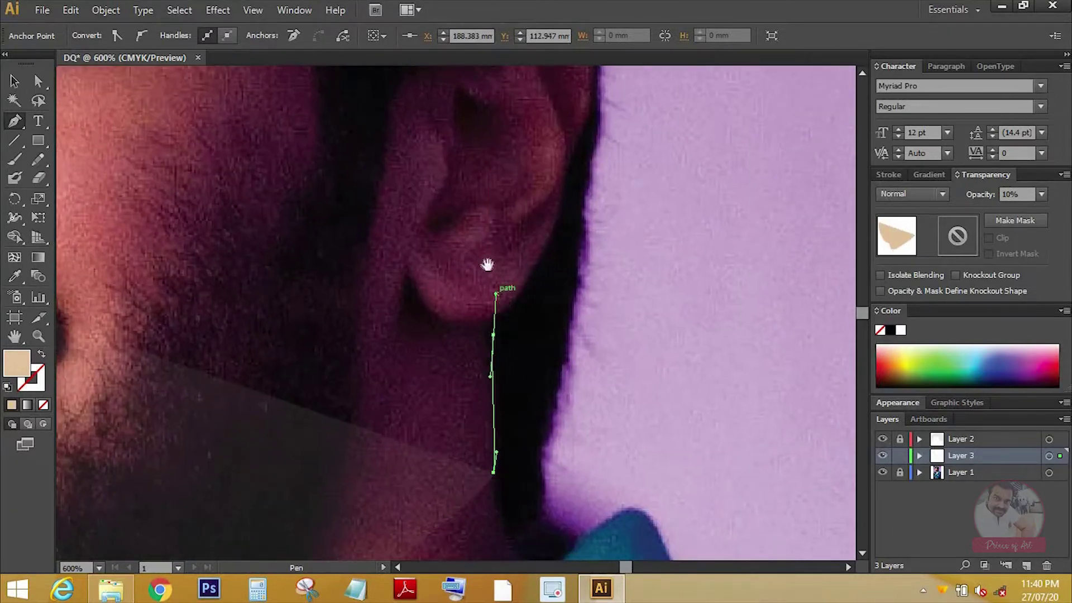
scroll(503, 300, "up", 4)
scroll(608, 375, "up", 3)
left_click(553, 316)
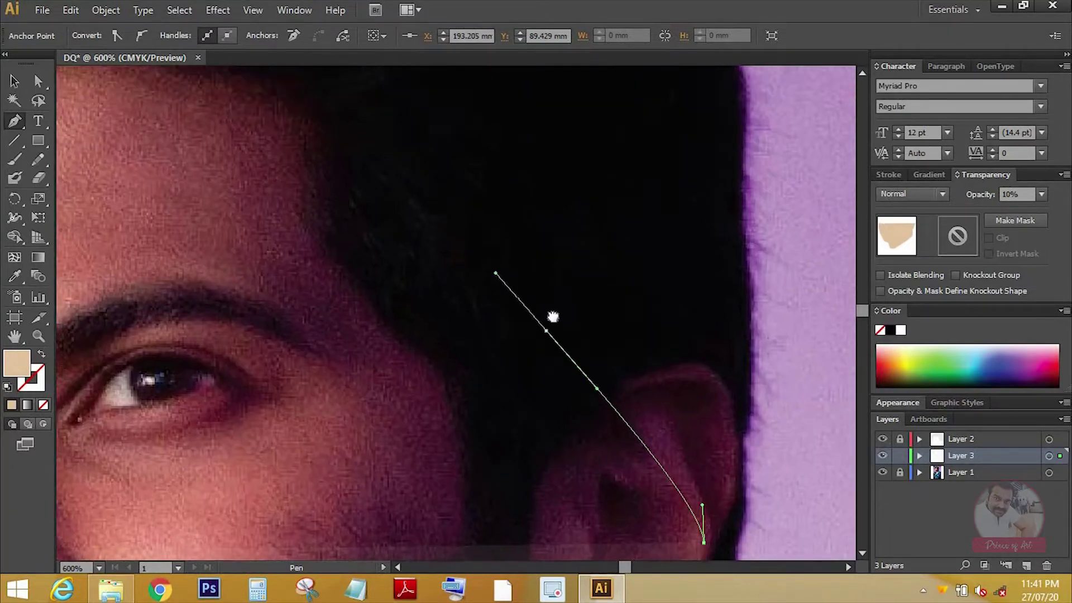
- Trace along the hairline to the temple, ending with curved anchors beside the eyebrow
scroll(552, 316, "up", 3)
left_click(673, 249)
scroll(566, 168, "up", 3)
scroll(302, 257, "down", 1)
left_click_drag(310, 187, 282, 283)
left_click(299, 323)
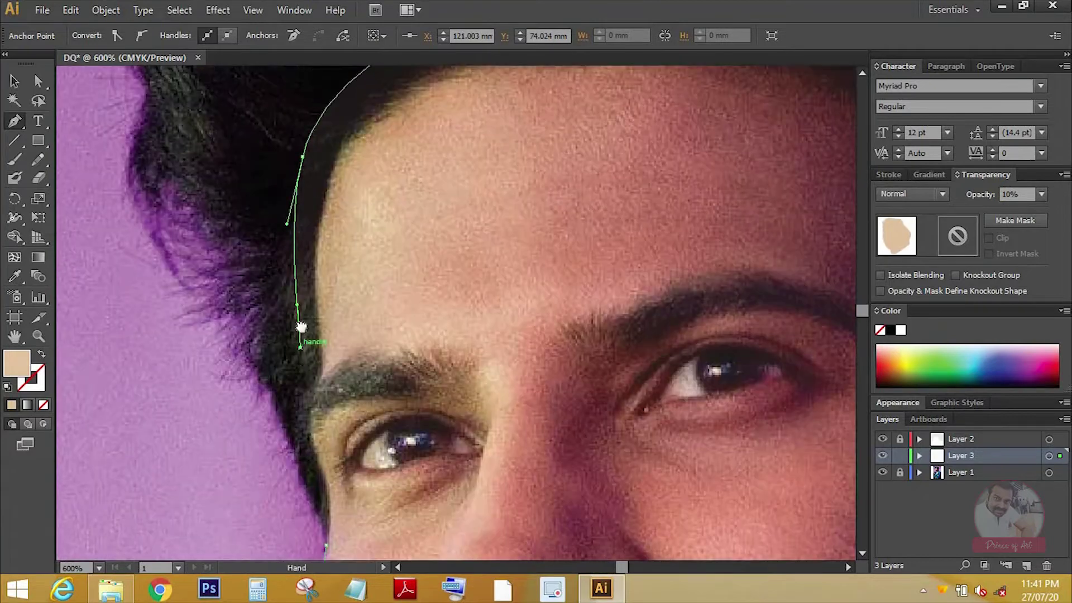
scroll(299, 323, "down", 2)
left_click_drag(320, 320, 321, 335)
left_click_drag(309, 382, 315, 403)
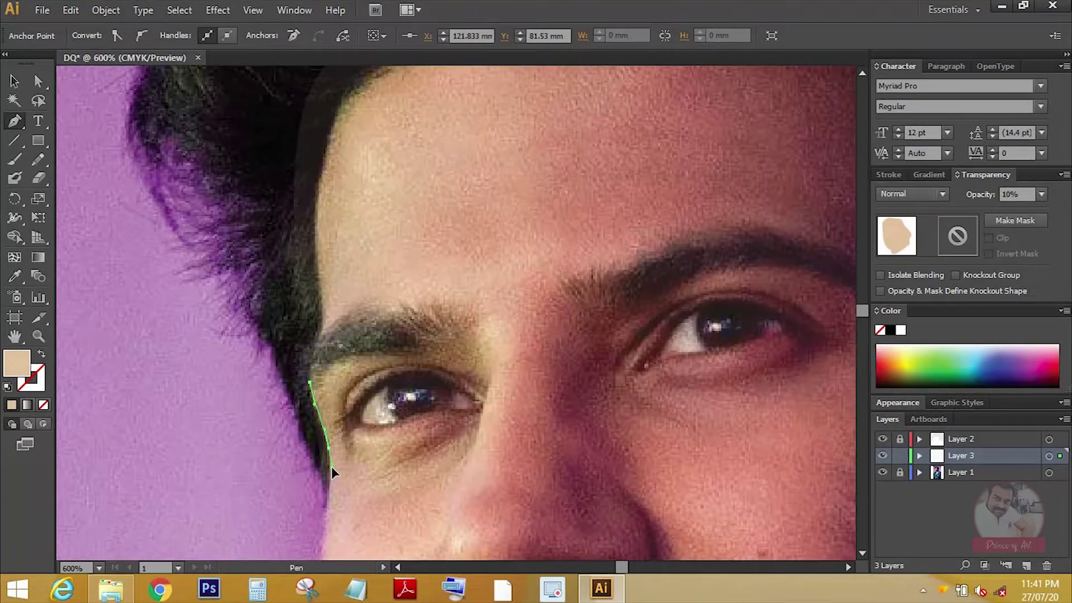
scroll(331, 469, "down", 1)
left_click_drag(333, 455, 331, 459)
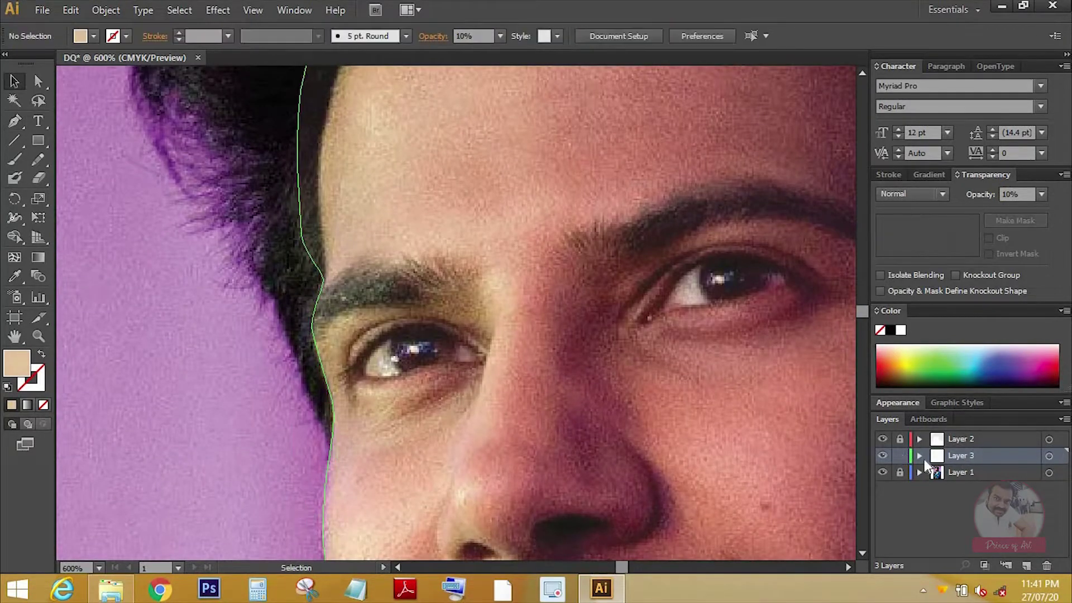
- Sample the dark hair colour, zoom in on the eyebrow and discard a false-start path
key("i")
left_click(238, 170)
scroll(370, 311, "up", 1, "alt")
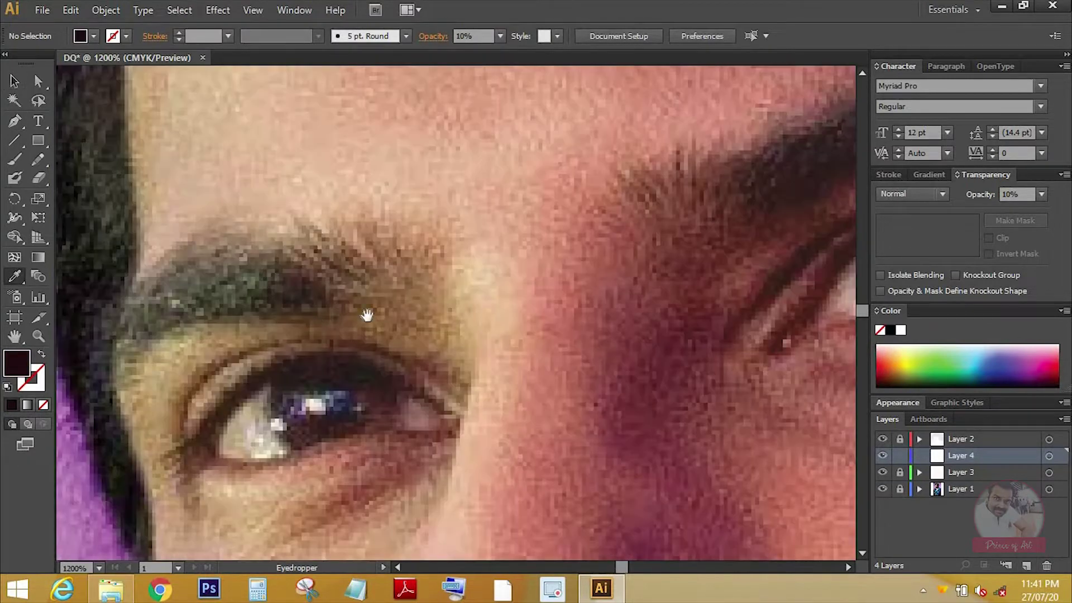
scroll(370, 311, "up", 1, "alt")
key("p")
left_click(532, 251)
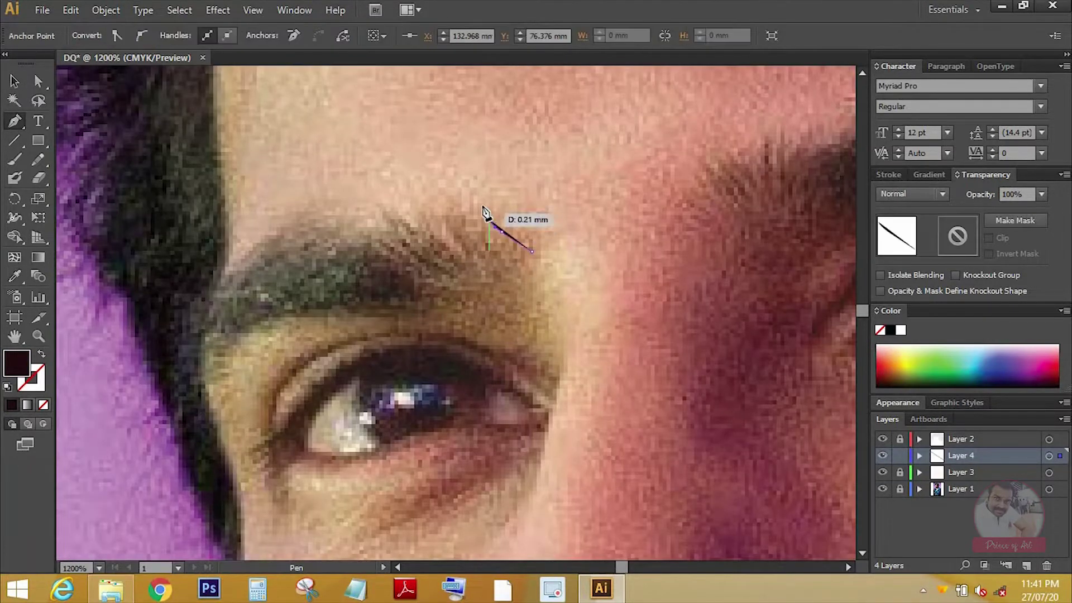
left_click_drag(477, 208, 463, 225)
key("ctrl+z")
key("z")
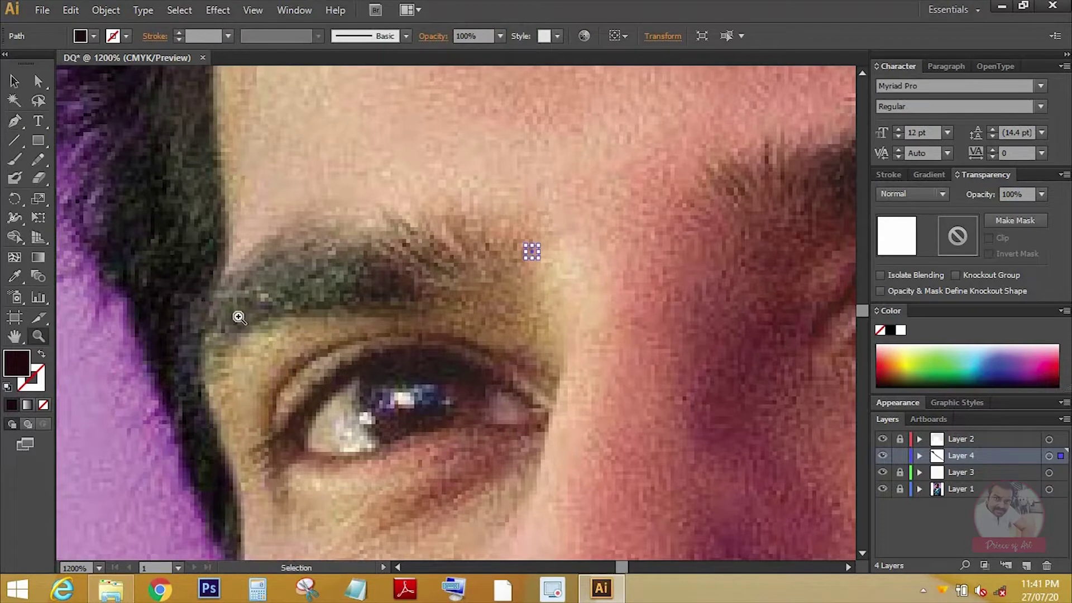
key("ctrl+z")
- Outline the first eyebrow's jagged inner end and zigzag top edge
left_click(194, 378)
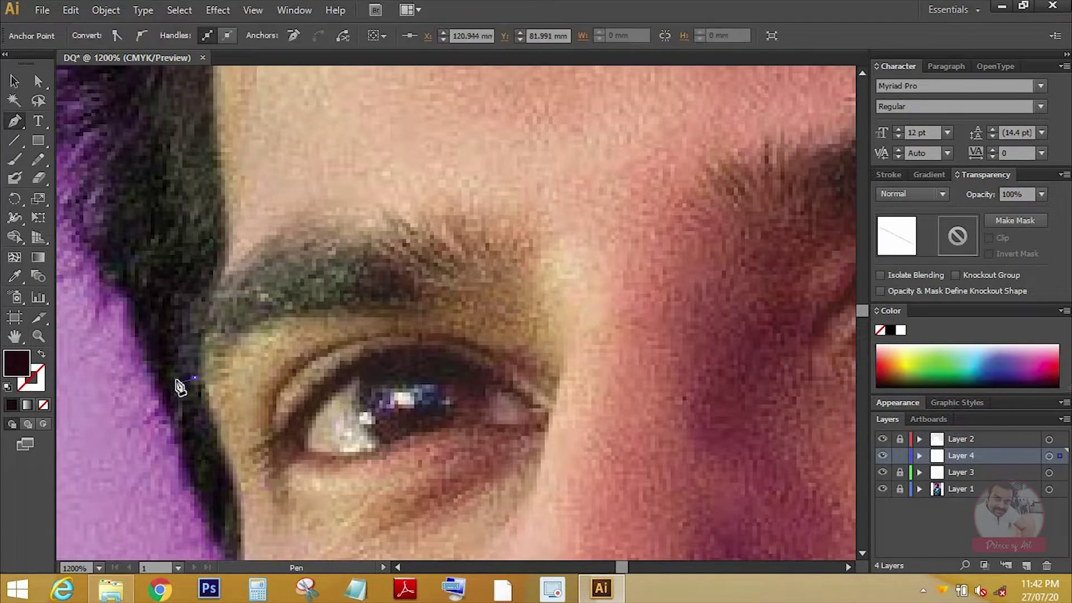
left_click(172, 340)
left_click(189, 317)
left_click(302, 223)
left_click_drag(326, 218, 342, 220)
left_click(412, 227)
left_click(431, 221)
left_click(450, 240)
- Carry the first eyebrow outline around its outer end and underside, closing the path
left_click(464, 221)
left_click(479, 232)
left_click(490, 246, "ctrl")
left_click_drag(509, 250, 516, 257)
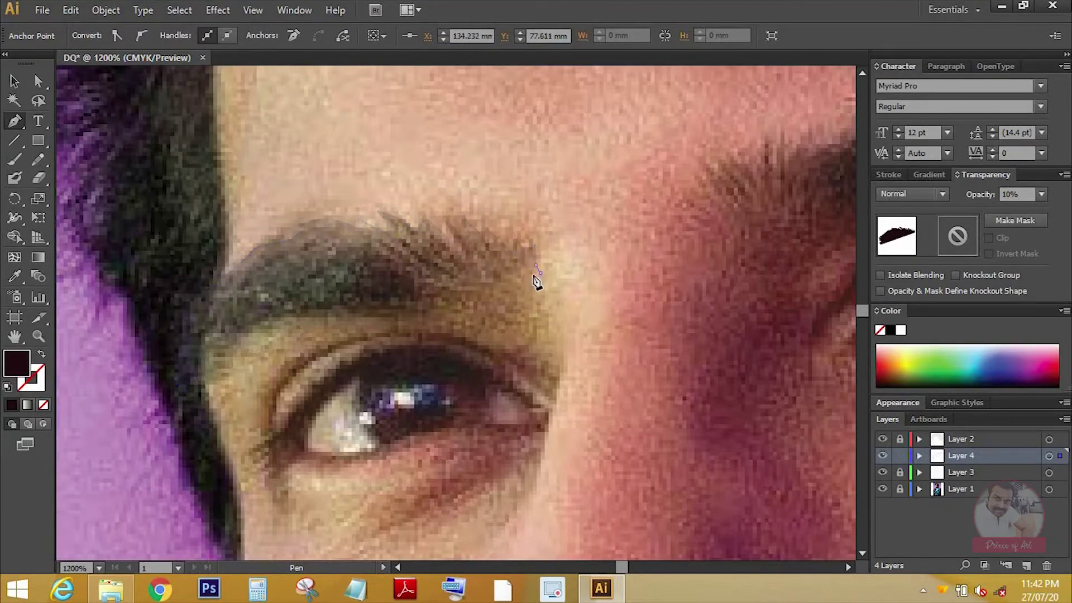
left_click_drag(429, 321, 379, 325)
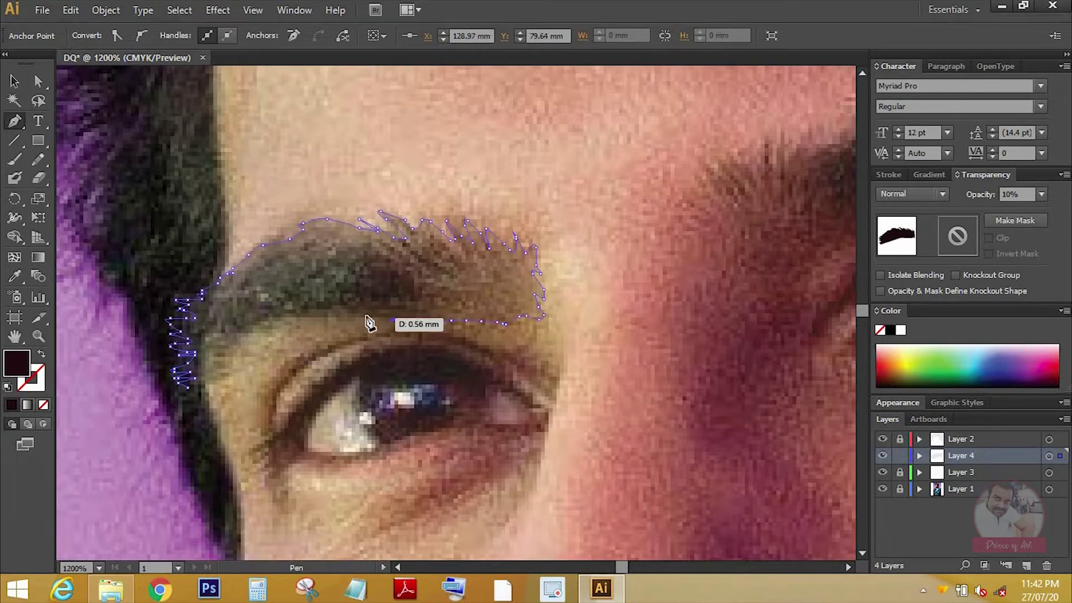
left_click(266, 322)
left_click(238, 333)
left_click(224, 365)
left_click(184, 395)
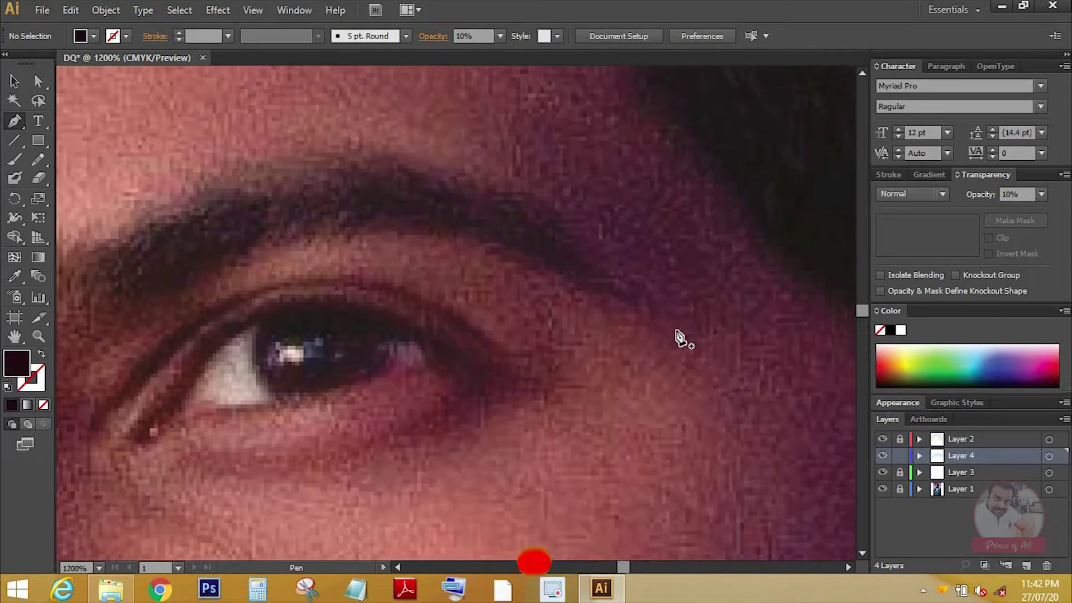
- Begin tracing the second eyebrow, then deselect that path to restart it
left_click(616, 284)
left_click(603, 259)
left_click(583, 245)
left_click(559, 222)
left_click(538, 204)
left_click(491, 185)
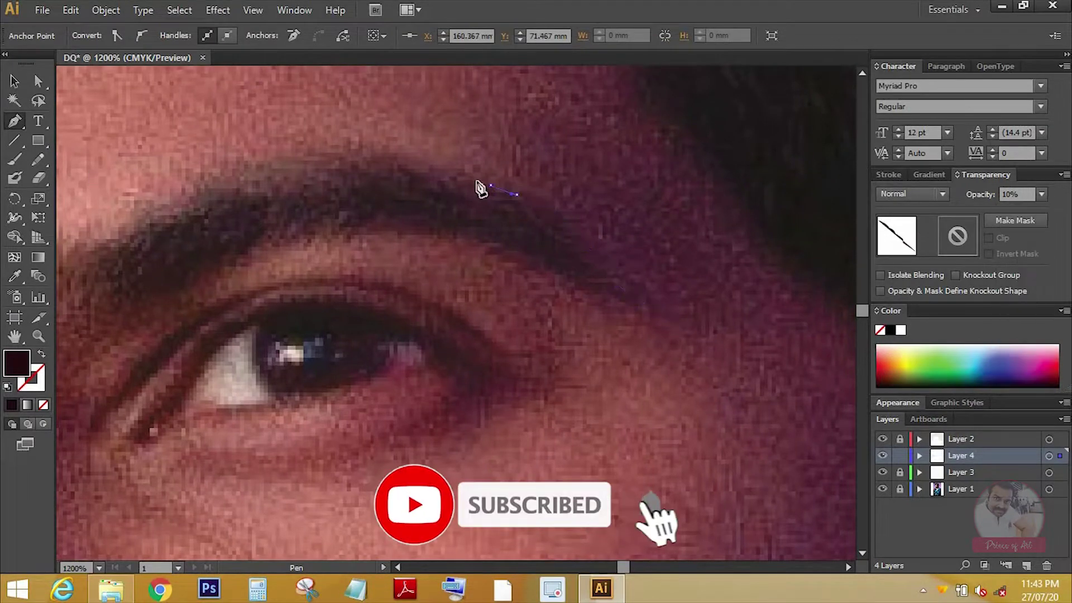
key("ctrl+shift+a")
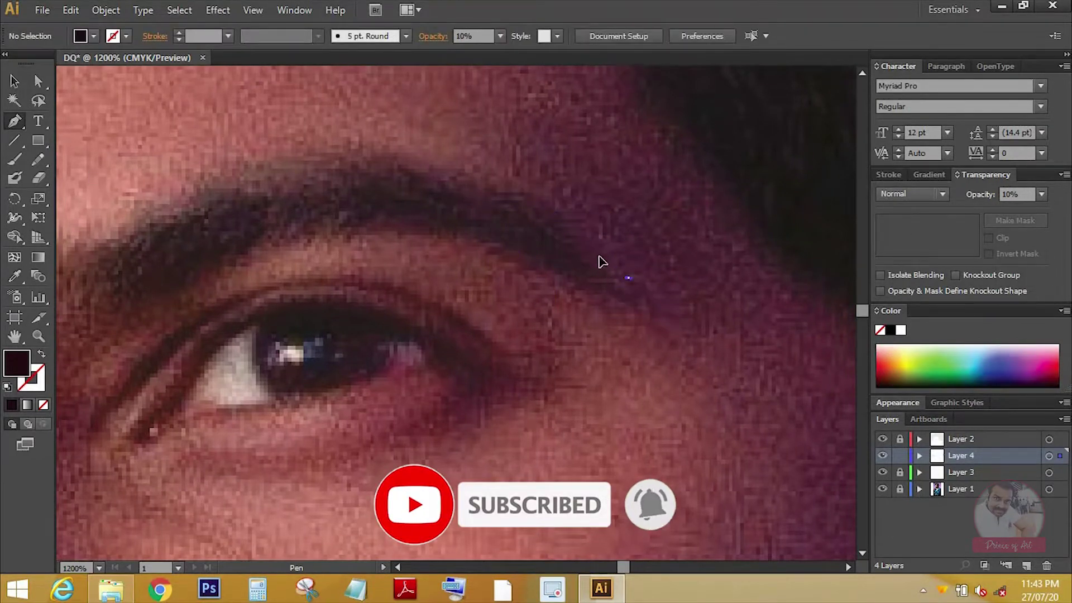
- Retrace the second eyebrow's outline along its top edge
left_click(629, 278)
left_click(598, 255)
left_click(585, 242)
left_click(517, 196)
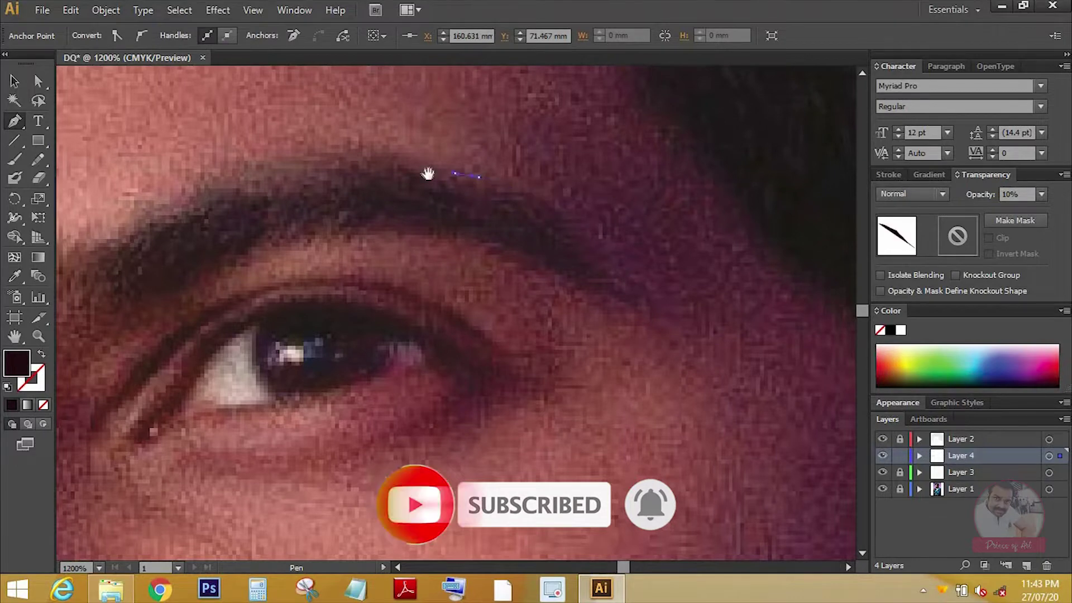
left_click_drag(426, 173, 534, 216)
left_click(458, 209)
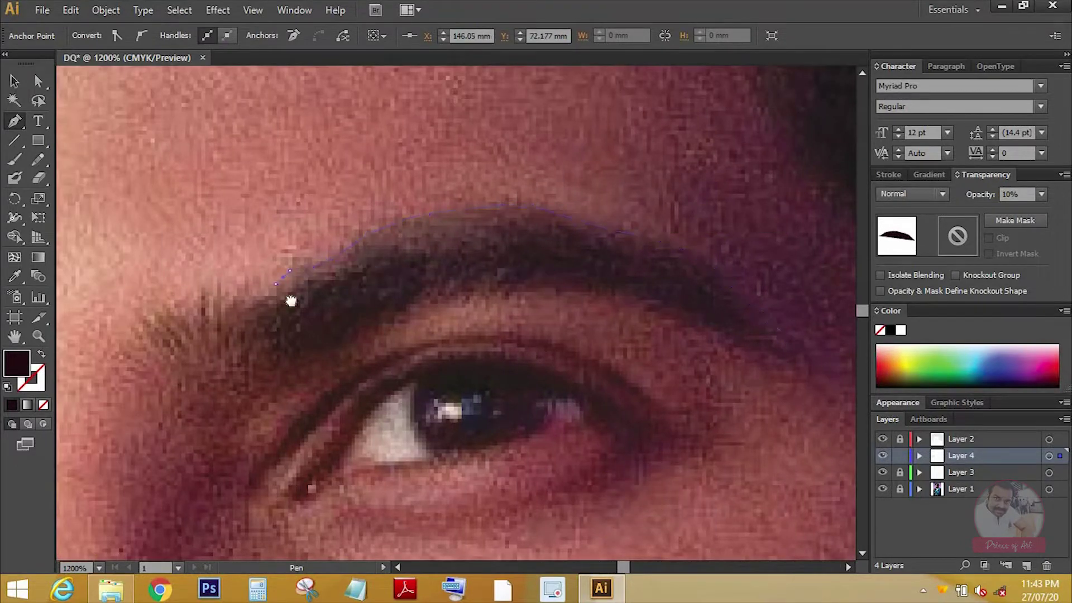
left_click_drag(291, 300, 475, 225)
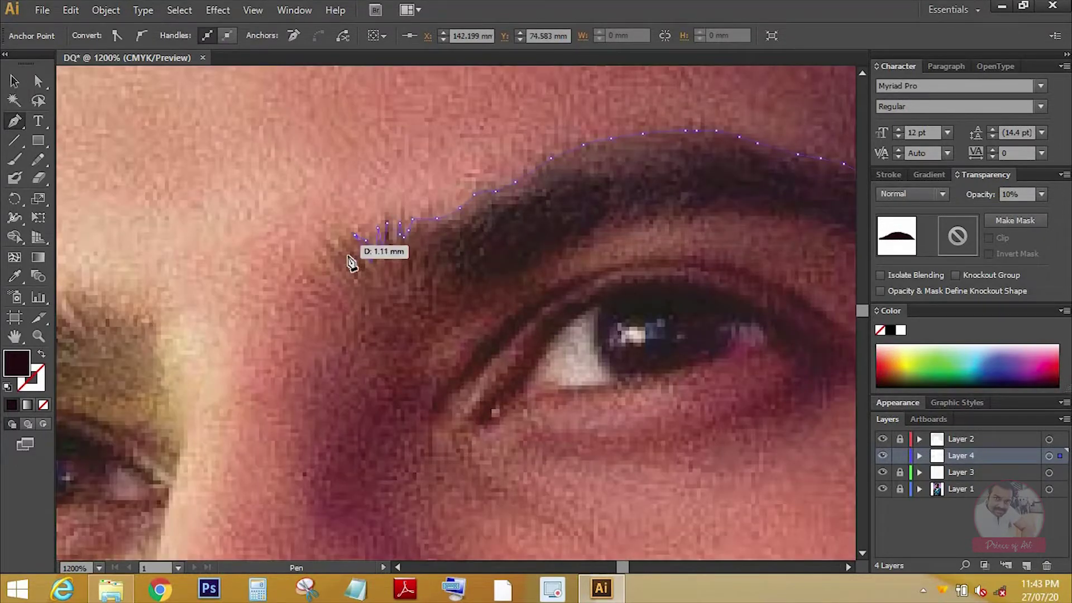
- Deselect the finished brow outline and zoom to review the eyebrows
scroll(459, 302, "down", 2)
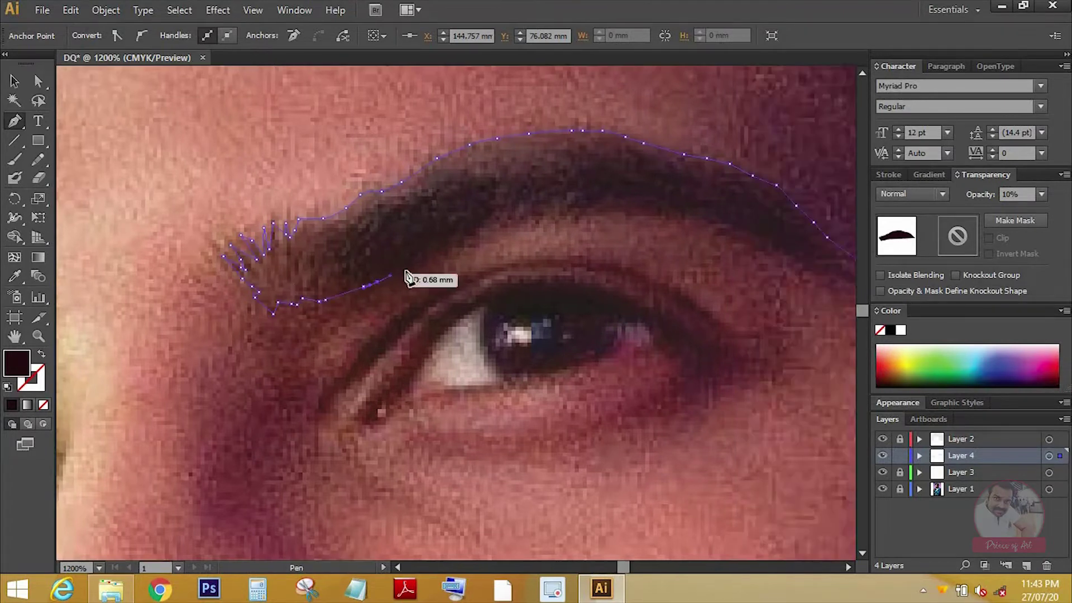
scroll(412, 247, "up", 2)
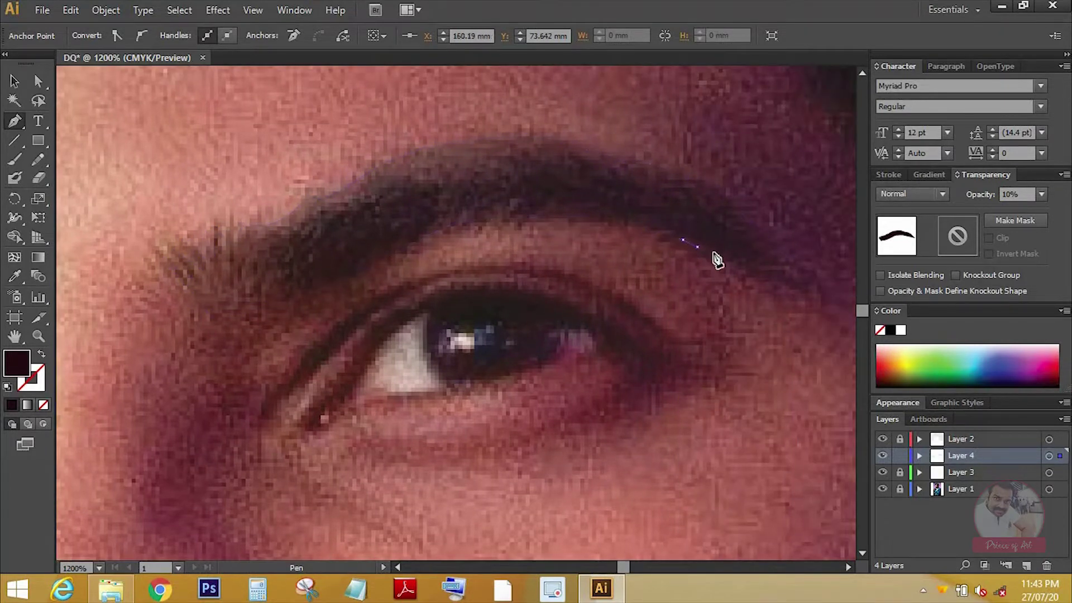
scroll(804, 287, "down", 2)
key("v")
scroll(746, 220, "up", 2)
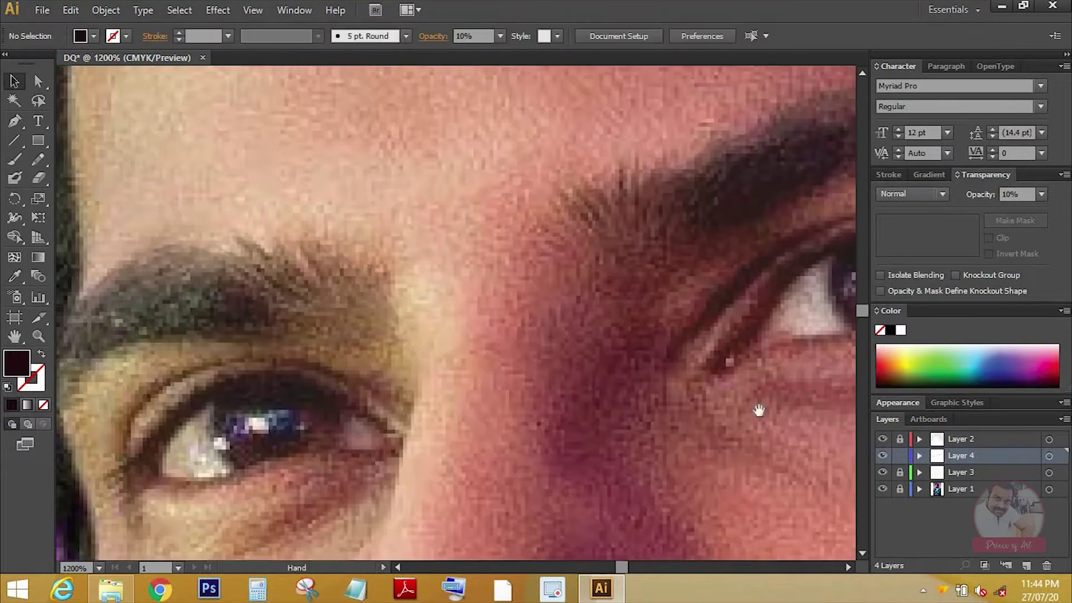
scroll(284, 336, "down", 2)
- Trace the inner half of the left eye's upper eyelid
key("p")
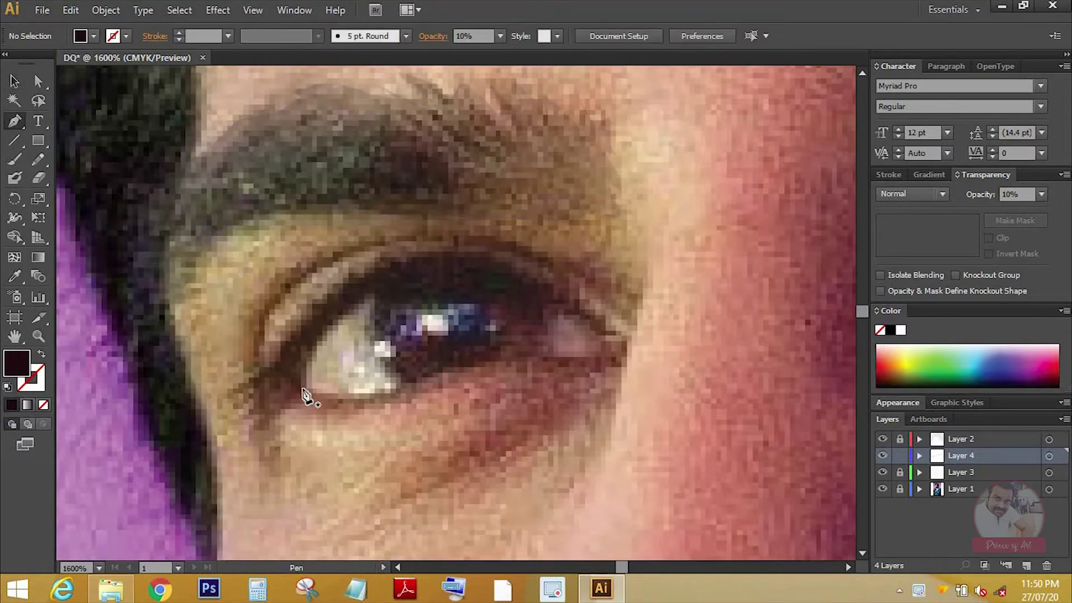
scroll(306, 394, "up", 1)
left_click(260, 424)
left_click(304, 337)
left_click(326, 311)
left_click(389, 270)
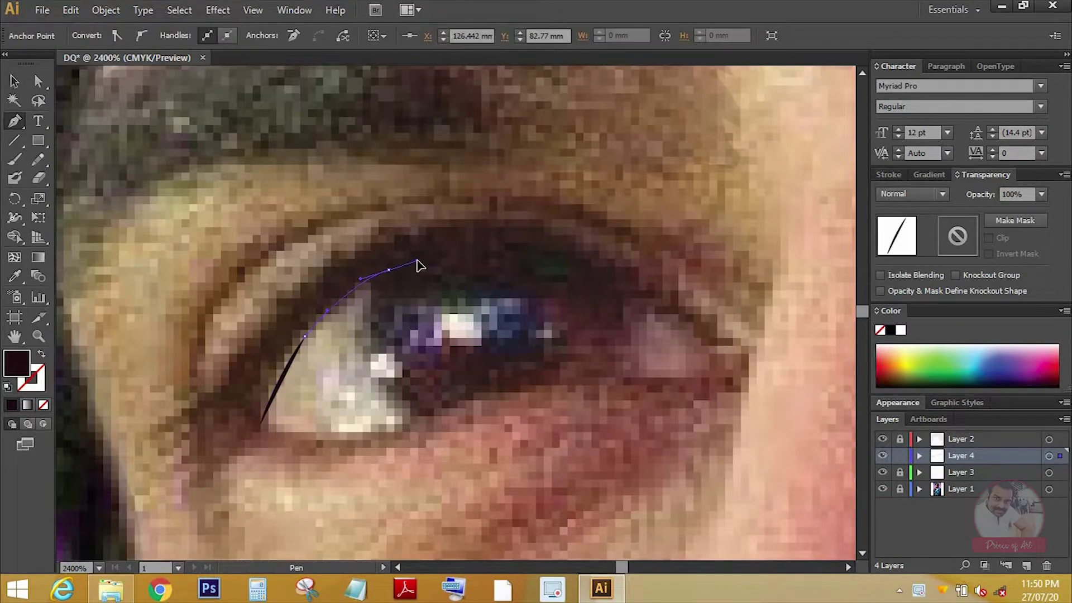
left_click(417, 261)
- Set the eyelid shape to 10% opacity and extend it to the outer corner
left_click(1041, 194)
left_click(1020, 228)
left_click(559, 257)
left_click(640, 284)
left_click(704, 342)
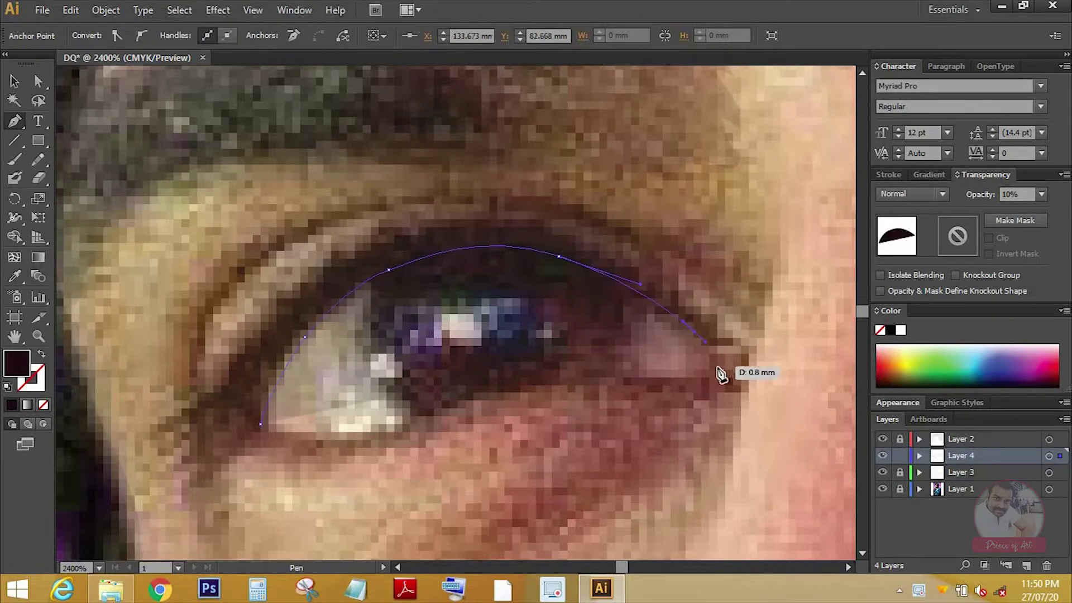
left_click_drag(752, 352, 758, 363)
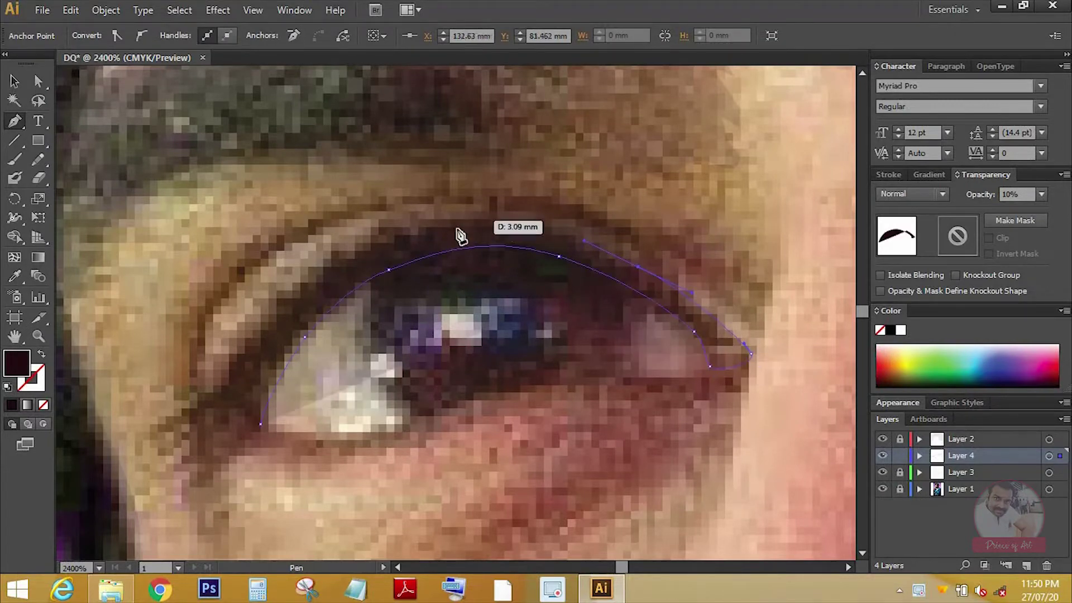
- Start a small shape at the eye's inner and lower corner
left_click(292, 303)
scroll(239, 341, "down", 3)
left_click(326, 317)
left_click(306, 374)
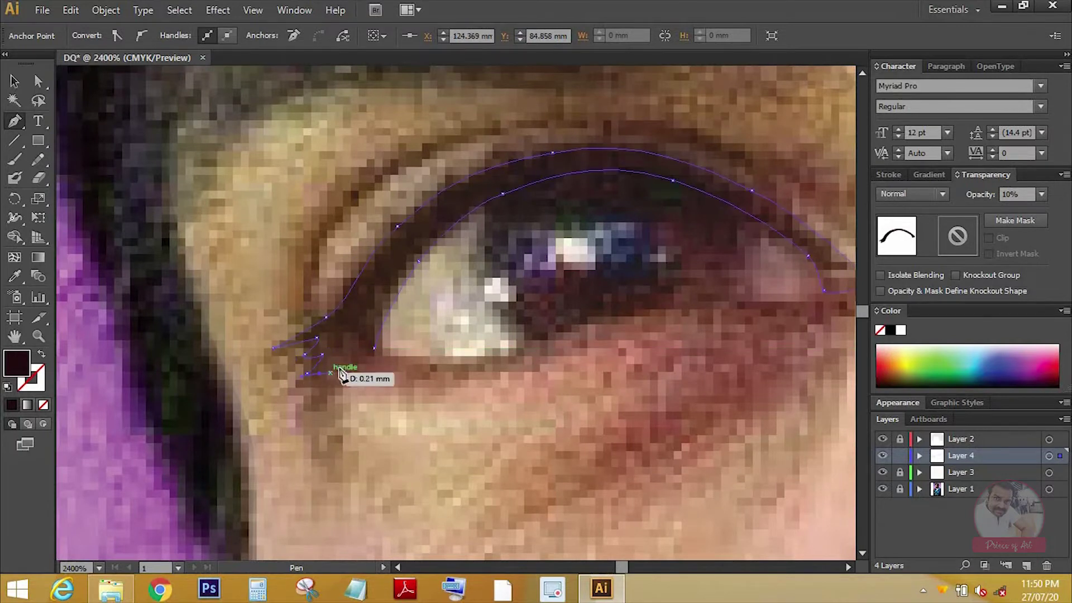
- Trace a 10%-opacity eyelid shape across the eye's top and inner crease
left_click(377, 349)
left_click(236, 319)
left_click(249, 270)
mouse_move(566, 159)
left_mouse_down()
mouse_move(751, 240)
mouse_move(801, 290)
left_mouse_up()
left_click(813, 236)
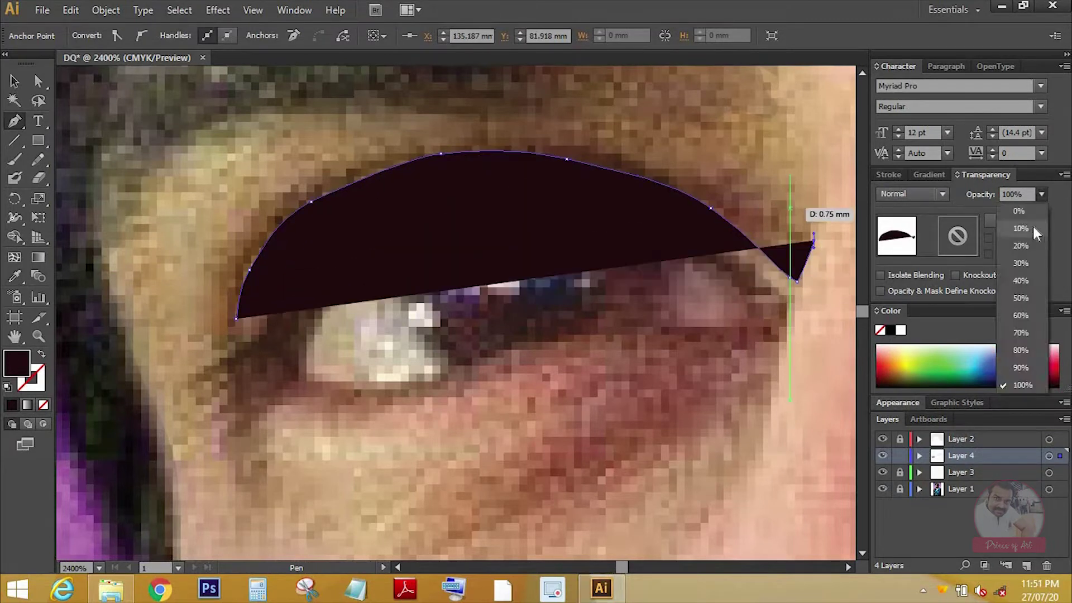
key("1")
left_click(441, 153)
left_click(311, 201)
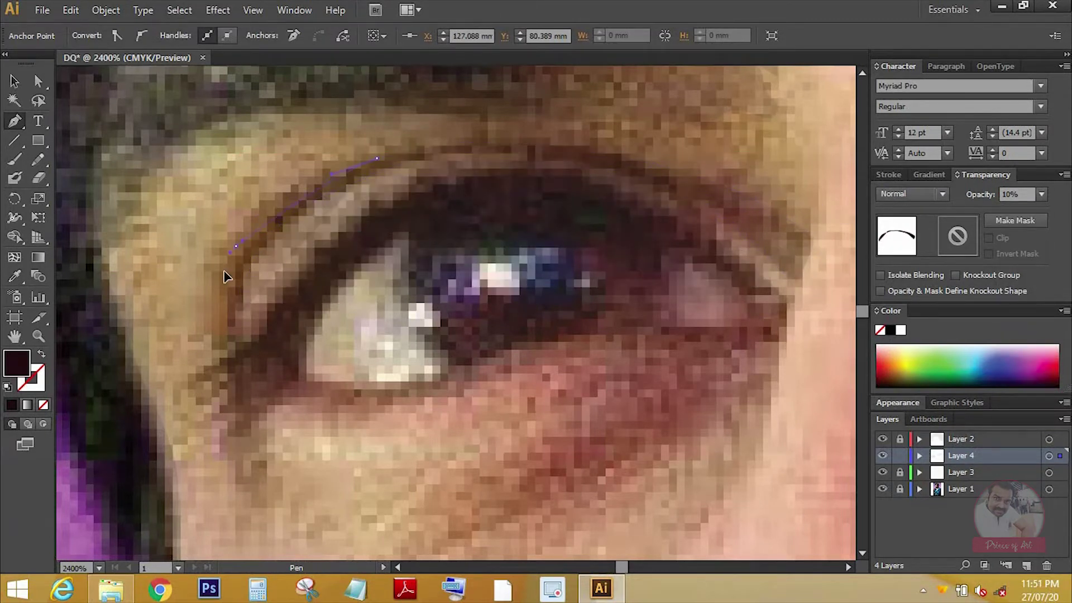
left_click_drag(214, 332, 228, 337)
- Trace and close the lower eyelid shape, then deselect it
scroll(229, 390, "right", 2)
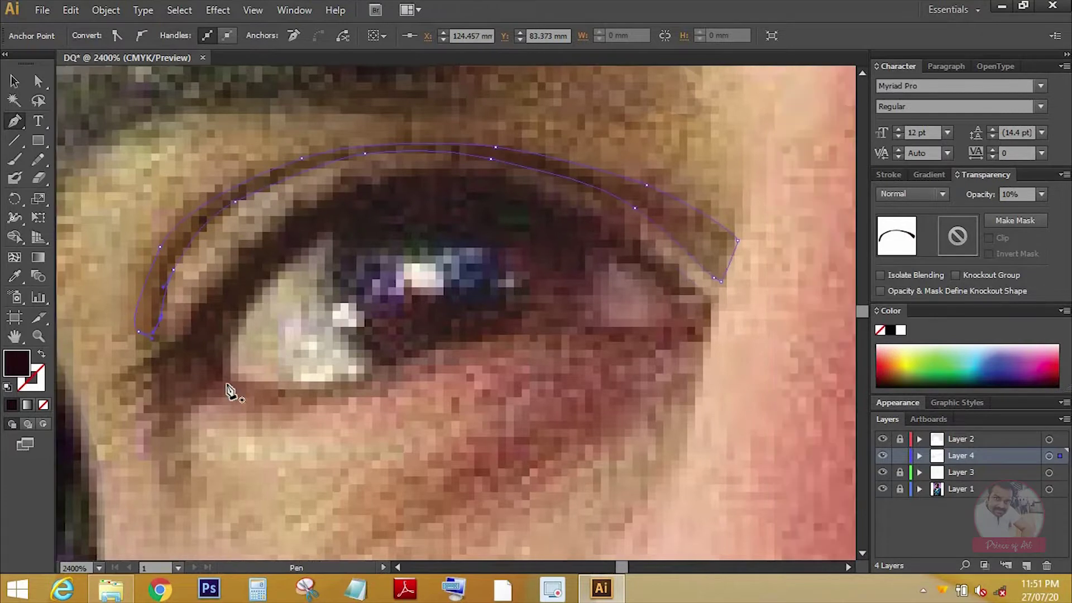
left_click(218, 367)
left_click_drag(353, 380, 383, 378)
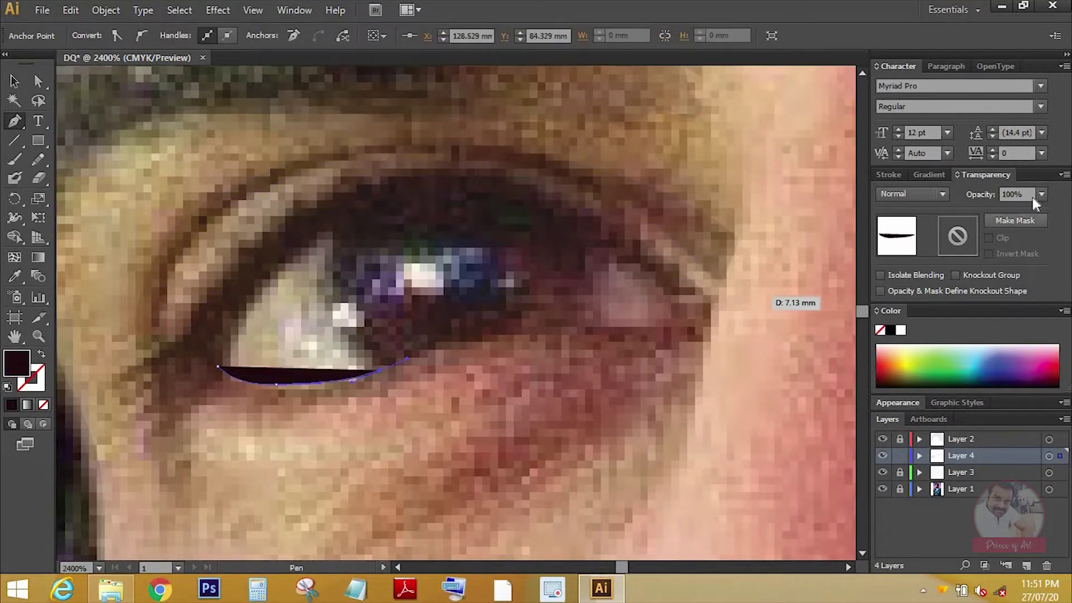
left_click_drag(483, 335, 531, 329)
mouse_move(676, 329)
left_mouse_down()
mouse_move(693, 313)
mouse_move(641, 344)
left_mouse_up()
left_click(708, 334, "ctrl")
left_click(542, 343)
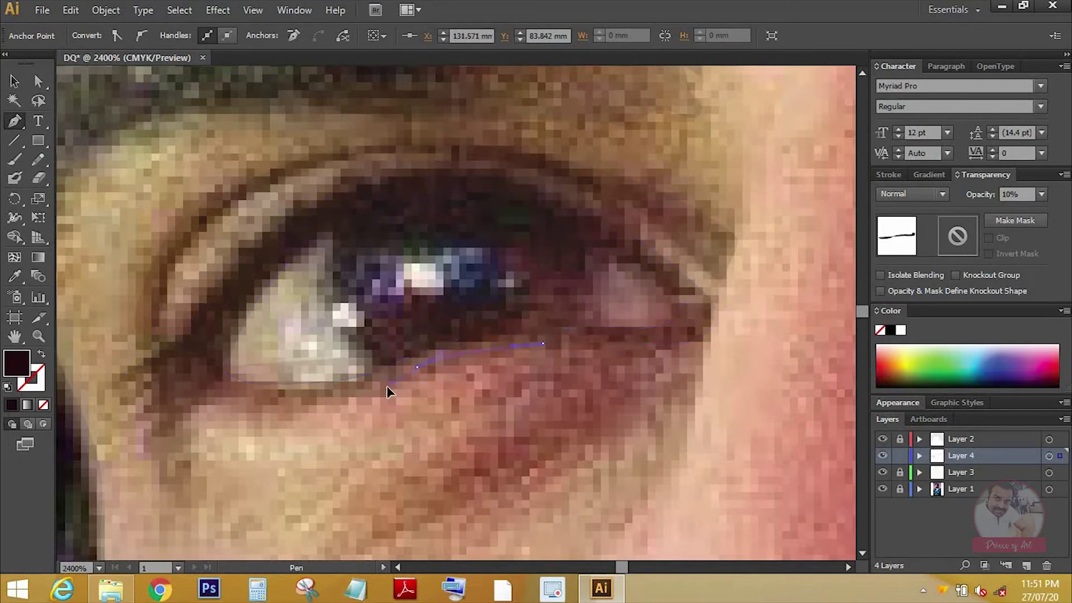
left_click_drag(157, 400, 186, 390)
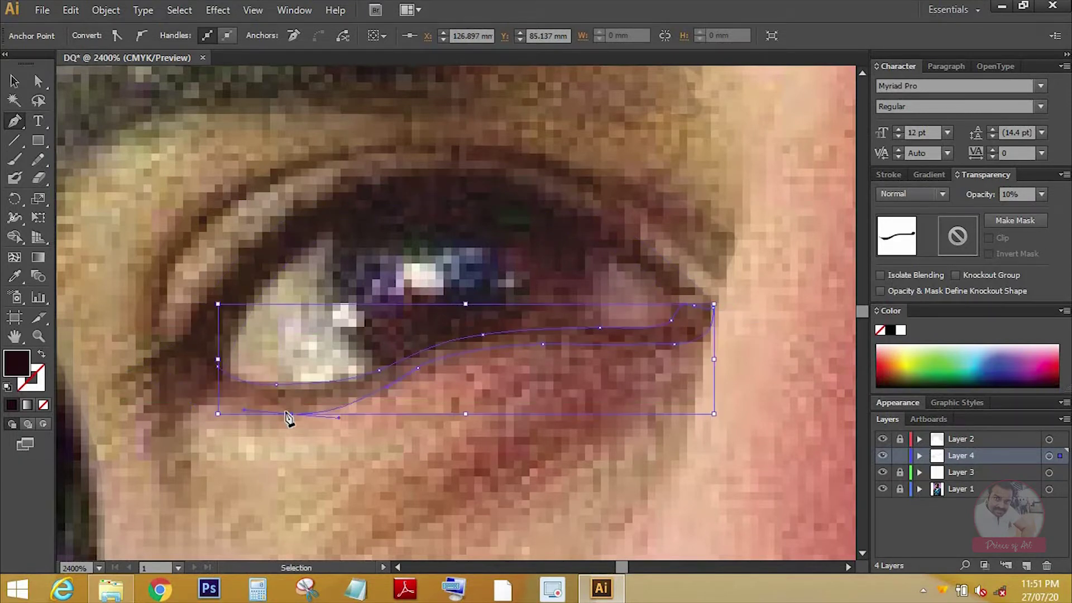
left_click_drag(166, 367, 235, 379)
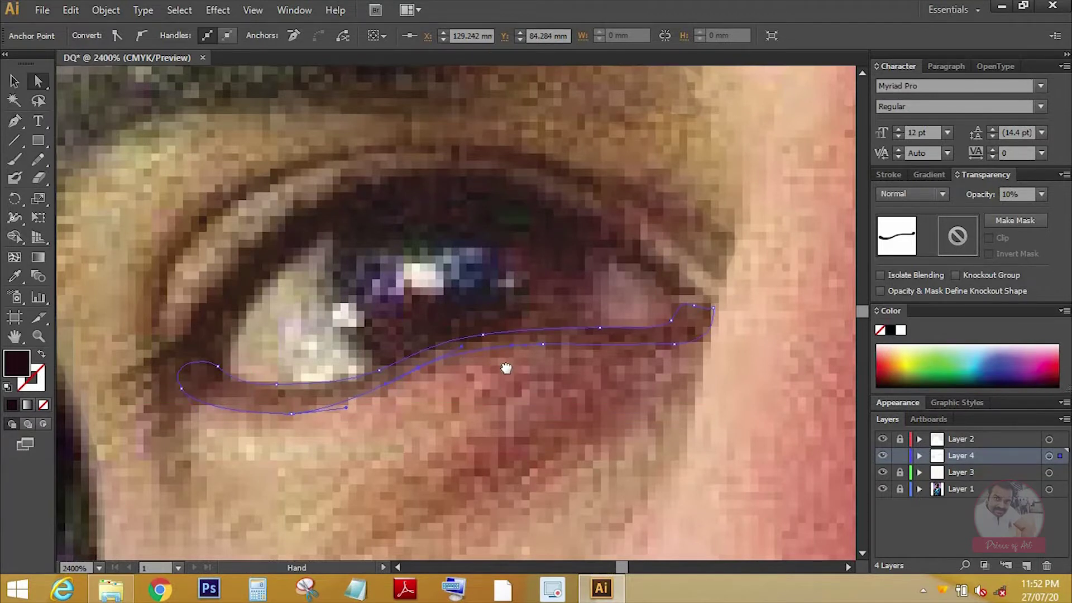
left_click_drag(506, 369, 491, 353)
left_click(491, 353, "ctrl")
- Outline the whole eye as a fully transparent shape from upper to lower lid
left_click(206, 318)
left_click(297, 208)
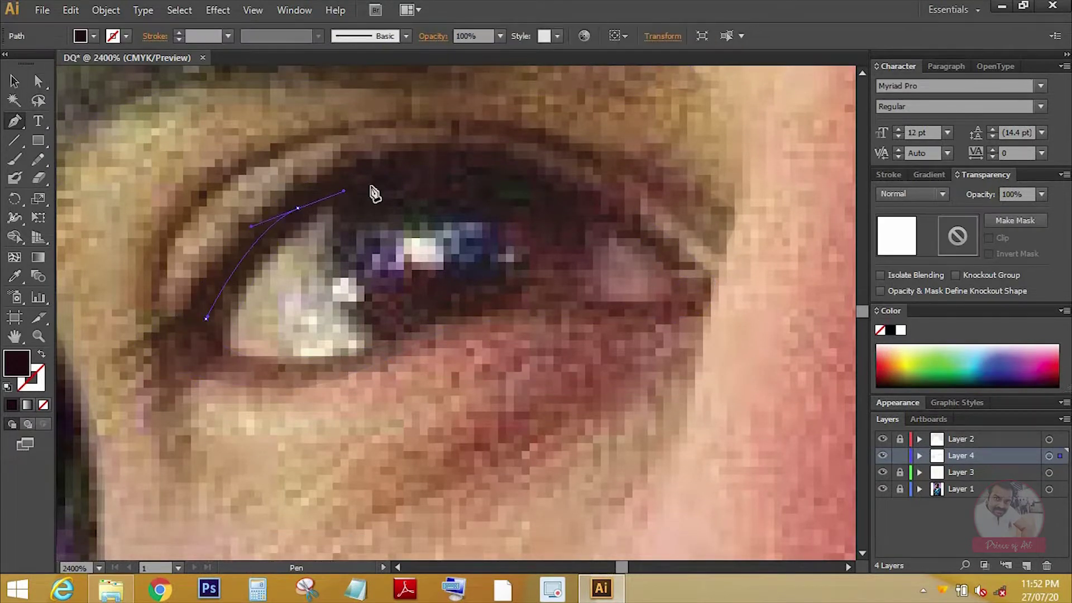
left_click_drag(483, 162, 546, 166)
left_click_drag(628, 219, 655, 239)
left_click(1041, 194)
left_click(1018, 211)
left_click_drag(687, 278, 696, 296)
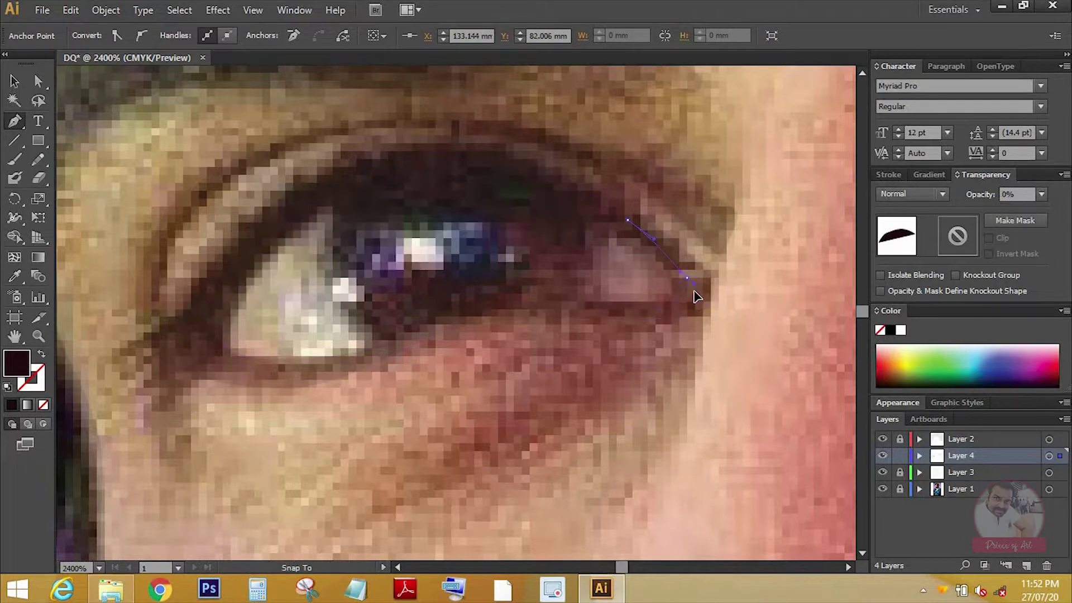
left_click_drag(525, 310, 491, 322)
left_click_drag(314, 370, 194, 360)
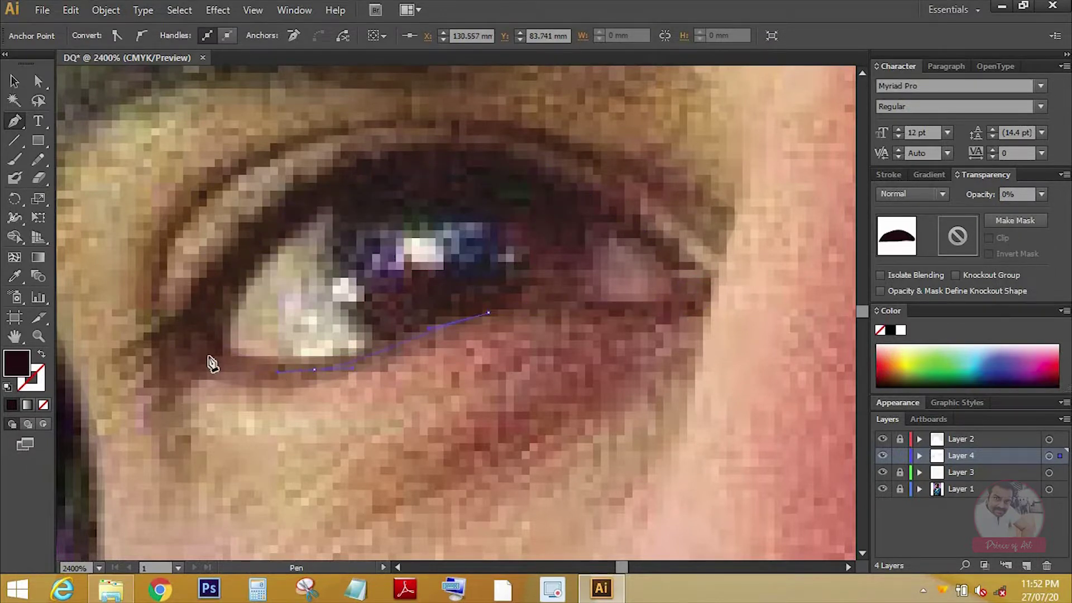
key("v")
- Trace a nearly transparent crescent along the iris edge, then zoom out to the whole face
left_click(342, 447)
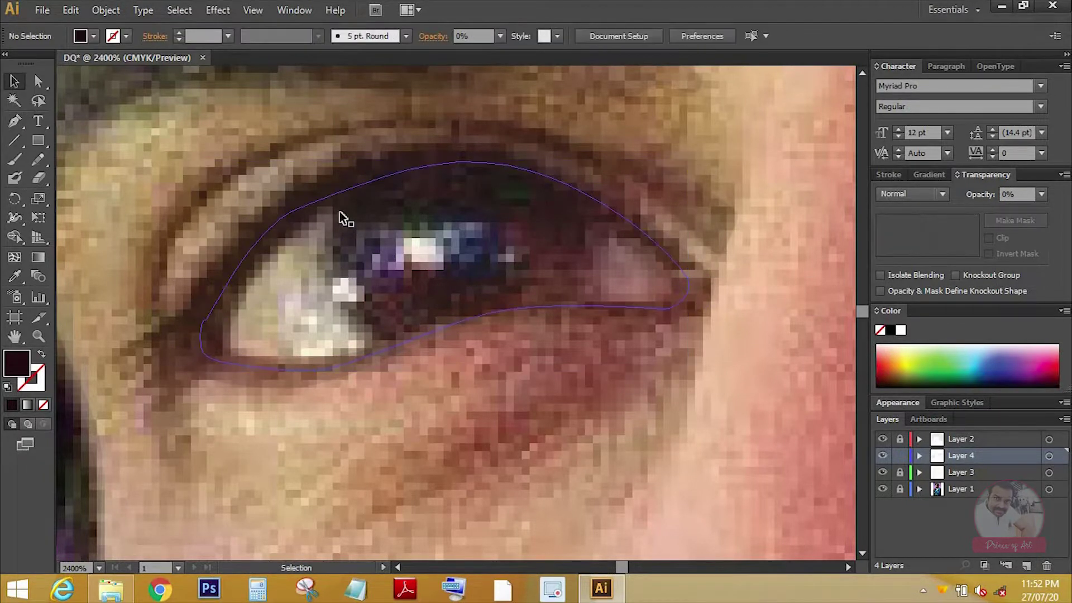
left_click(335, 199)
left_click(329, 262)
left_click_drag(383, 349, 399, 352)
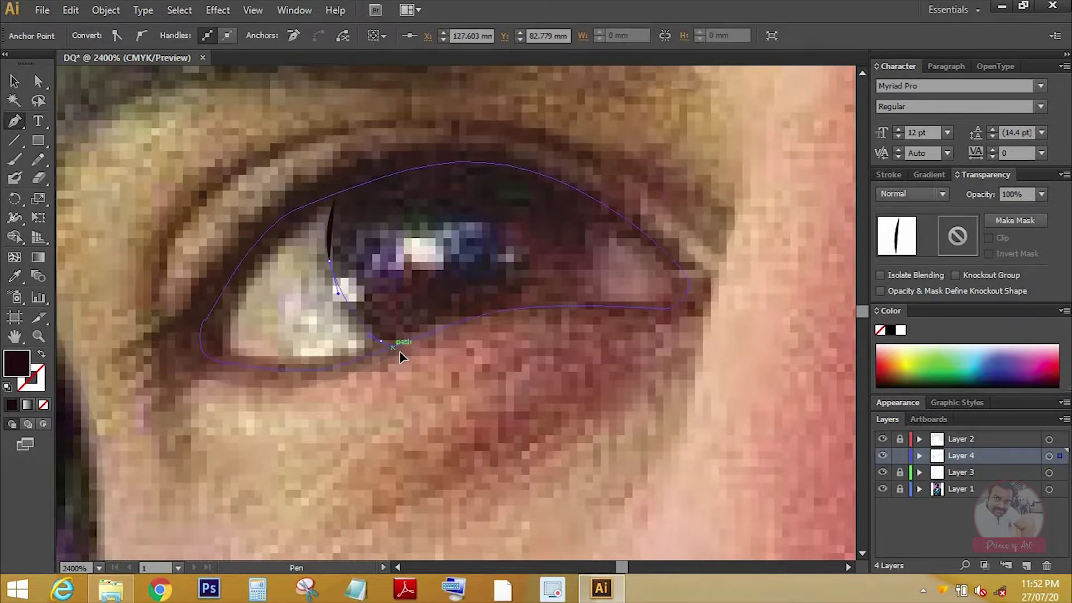
left_click_drag(1042, 194, 1005, 205)
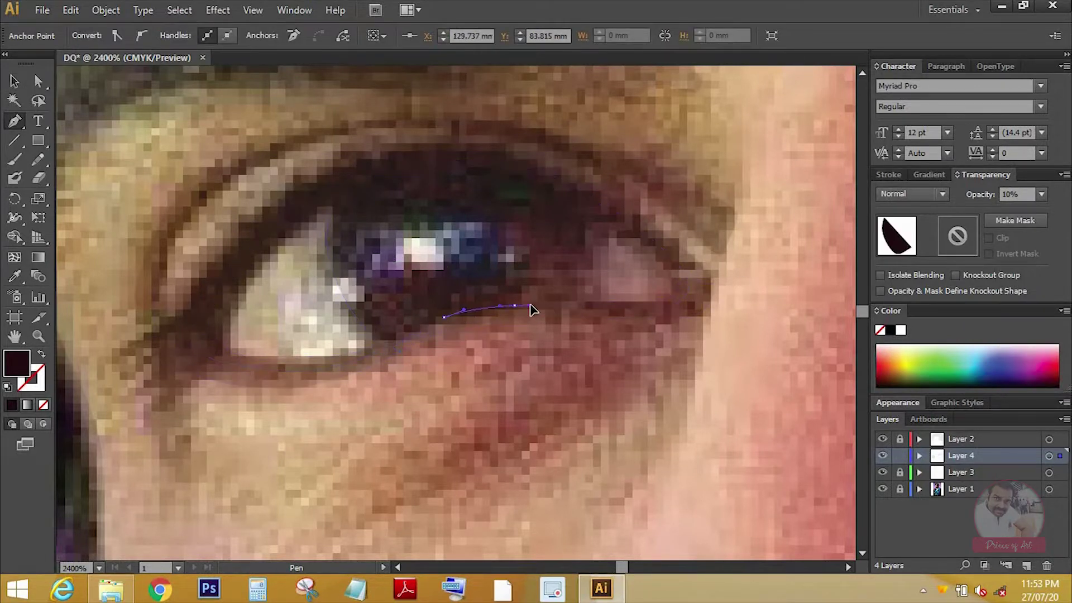
left_click_drag(533, 223, 526, 192)
left_click(513, 169)
left_click_drag(406, 162, 356, 175)
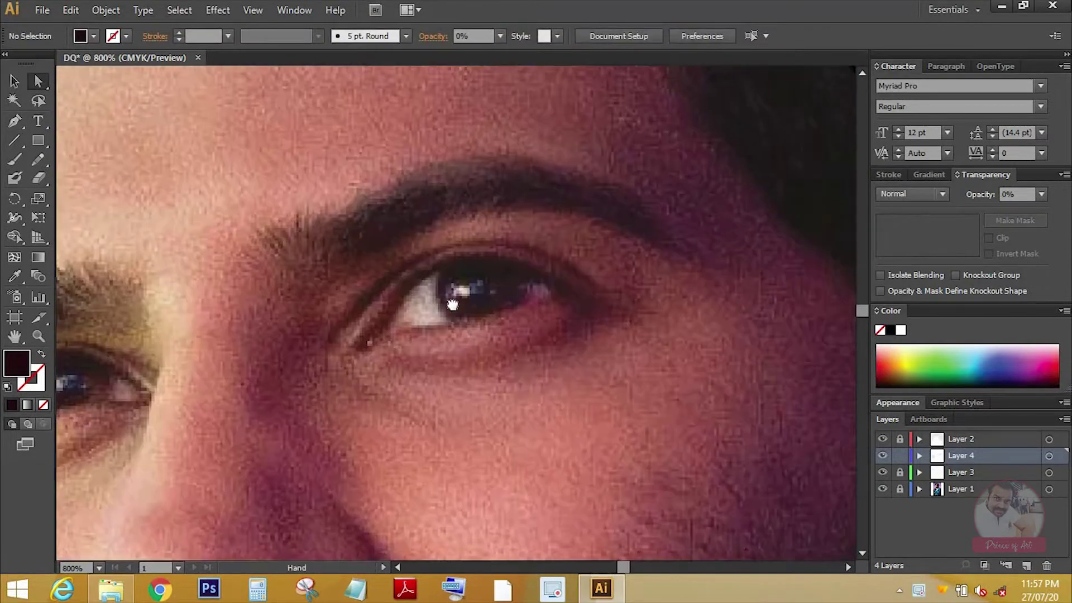
key("ctrl+minus")
key("ctrl+minus")
key("ctrl+minus")
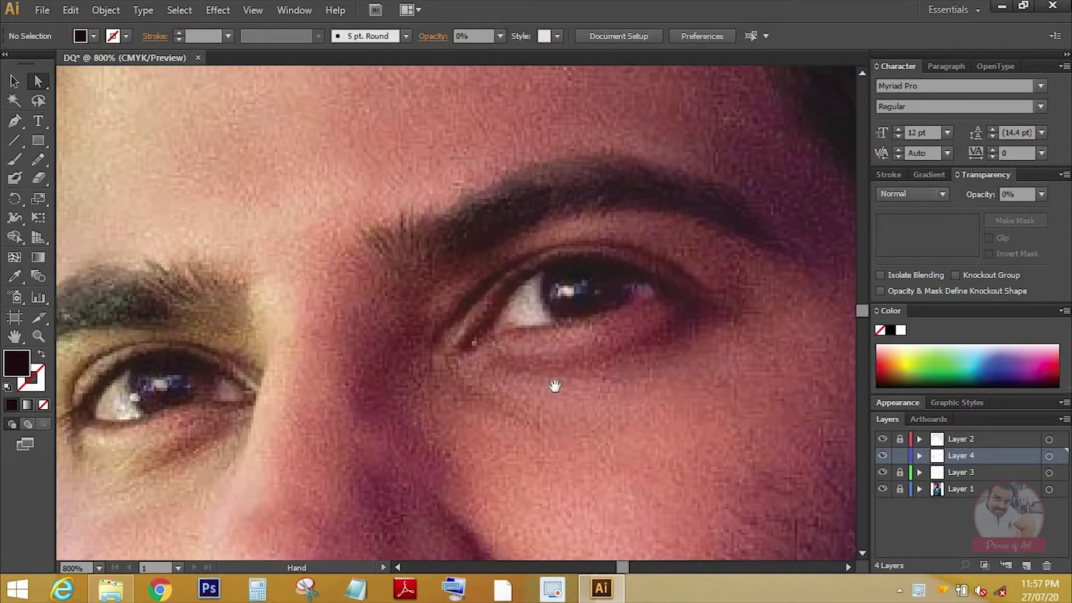
- Hide and re-show the reference photo to check the tracing, then zoom onto the right eye
key("ctrl+minus")
key("ctrl+minus")
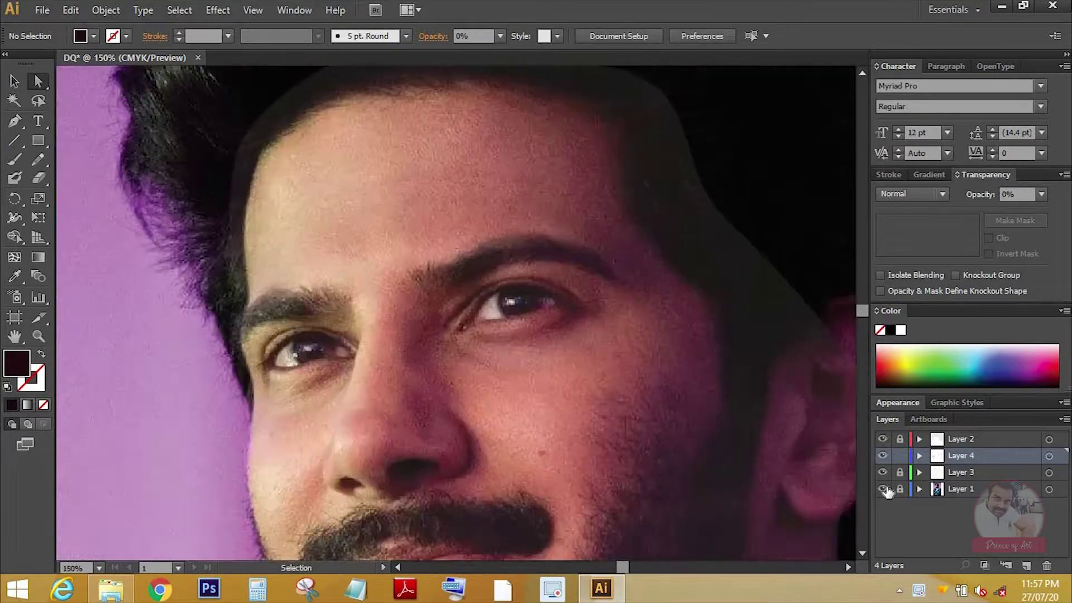
left_click(882, 489)
key("ctrl+plus")
key("ctrl+plus")
key("ctrl+plus")
left_click(882, 489)
key("ctrl+plus")
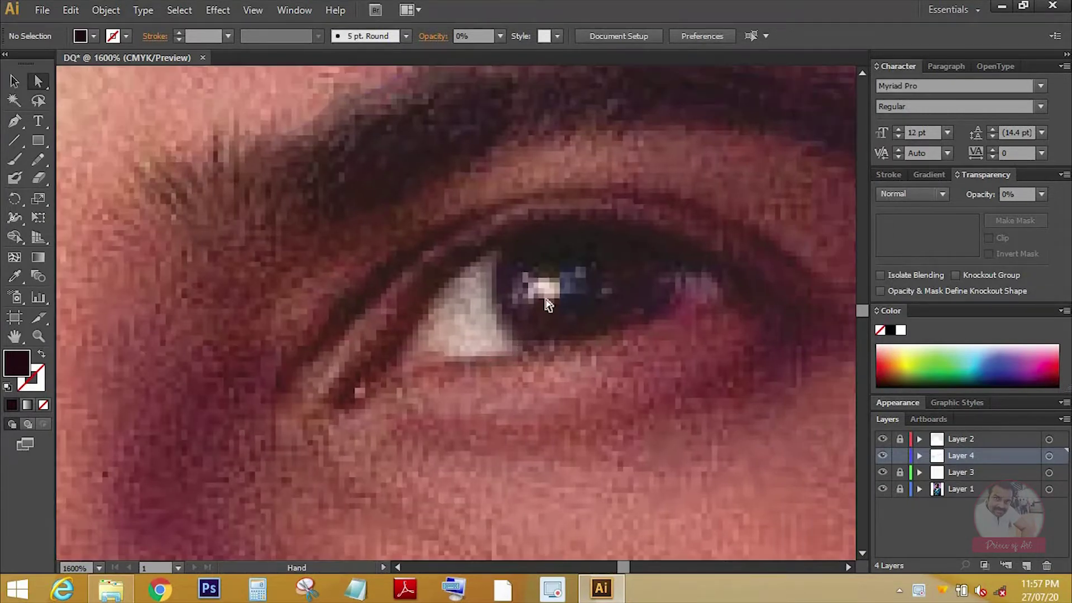
- Trace the upper-lid crease of the right eye with curved Pen points
left_click(288, 390)
left_click_drag(334, 346, 344, 329)
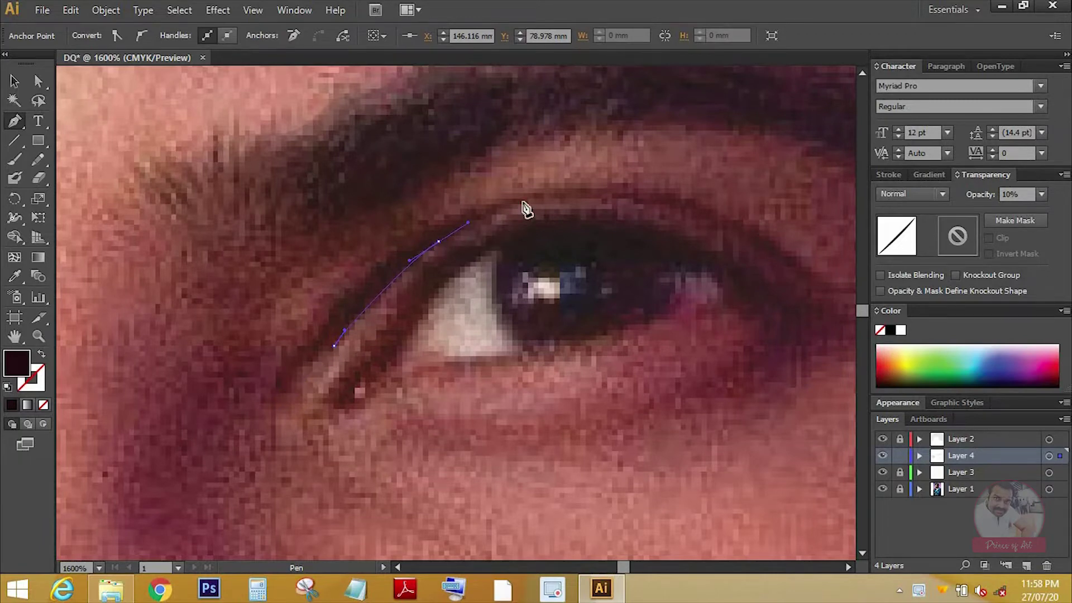
key("ctrl+plus")
left_click_drag(593, 199, 726, 212)
scroll(654, 267, "right", 5)
scroll(654, 267, "down", 1)
left_click_drag(606, 231, 673, 279)
left_click_drag(782, 360, 614, 322)
scroll(708, 300, "up", 2)
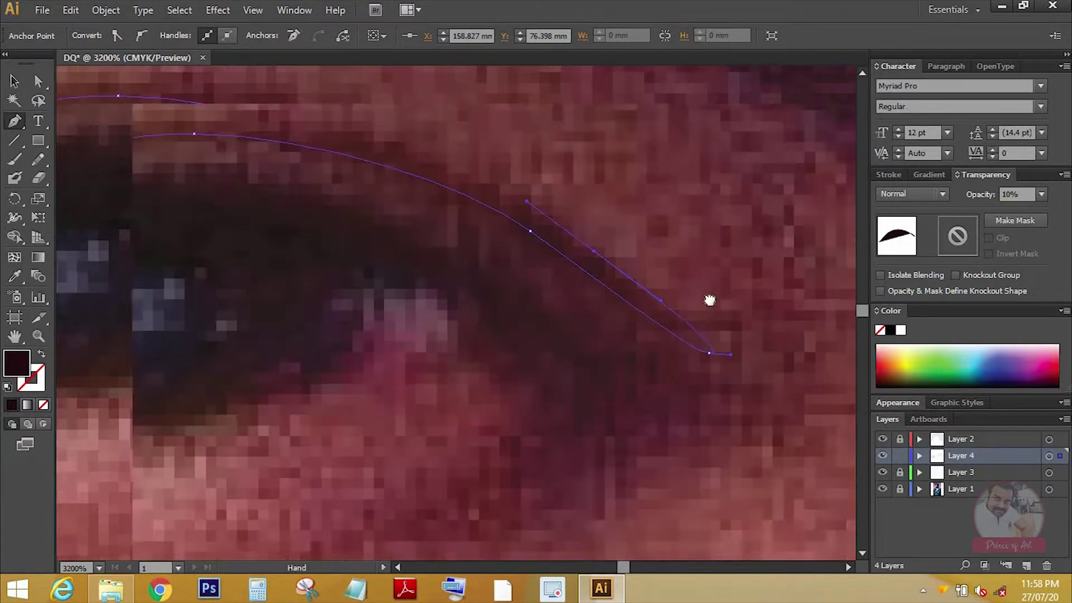
scroll(311, 204, "left", 5)
scroll(425, 239, "left", 5)
scroll(448, 294, "down", 3)
scroll(448, 294, "left", 3)
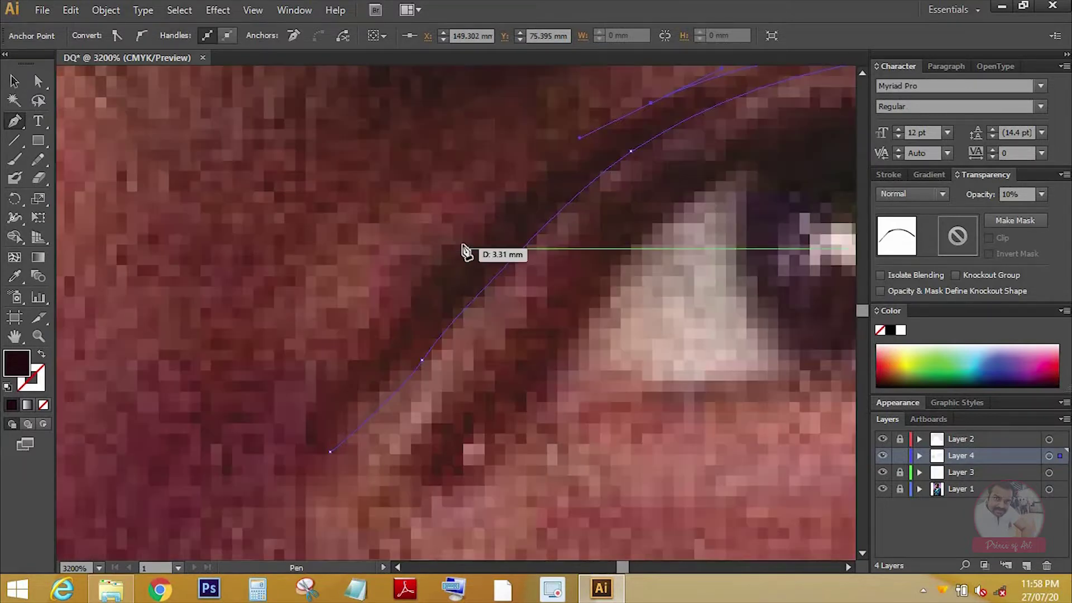
- Extend the crease path around its lower-left bend and along the upper eyelid
left_click(308, 424)
left_click_drag(329, 451, 346, 441)
scroll(358, 449, "right", 5)
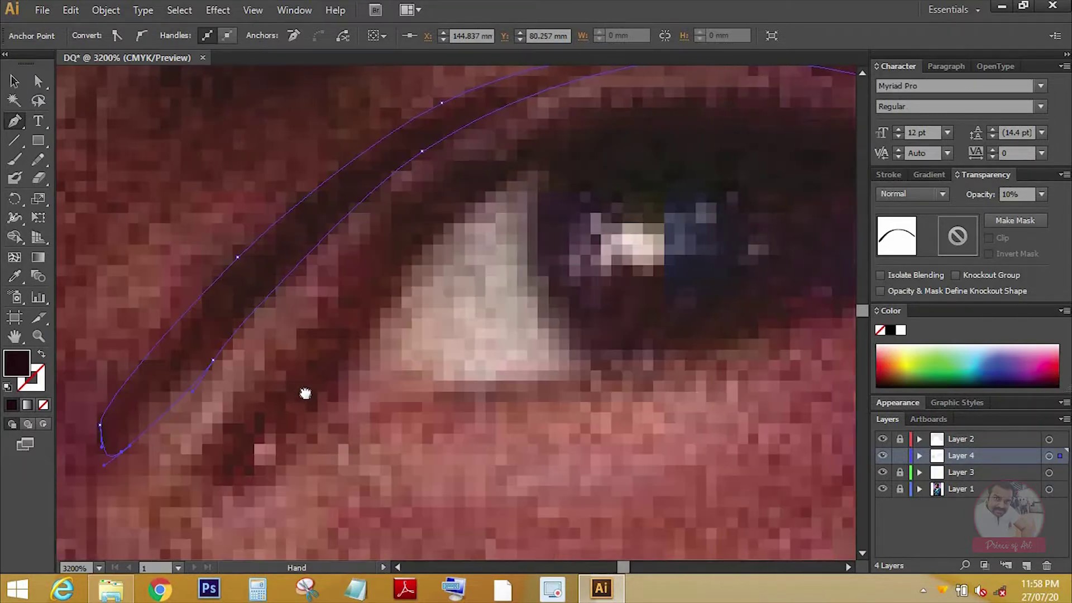
scroll(306, 387, "right", 1)
left_click(202, 485)
scroll(223, 419, "up", 1)
scroll(223, 419, "right", 1)
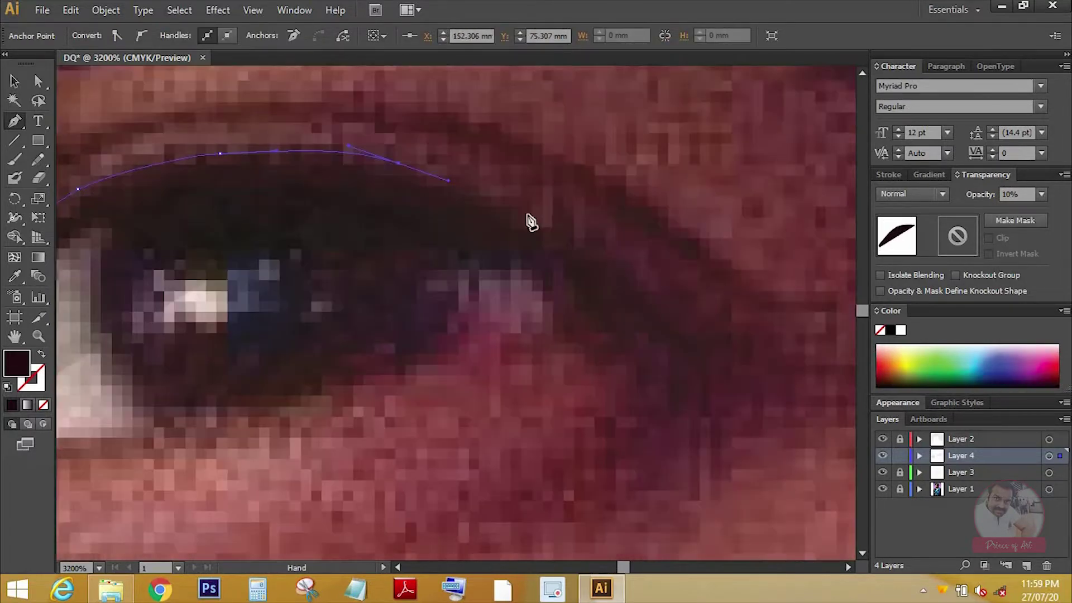
mouse_move(561, 236)
left_mouse_down()
mouse_move(595, 249)
mouse_move(609, 294)
mouse_move(596, 306)
left_mouse_up()
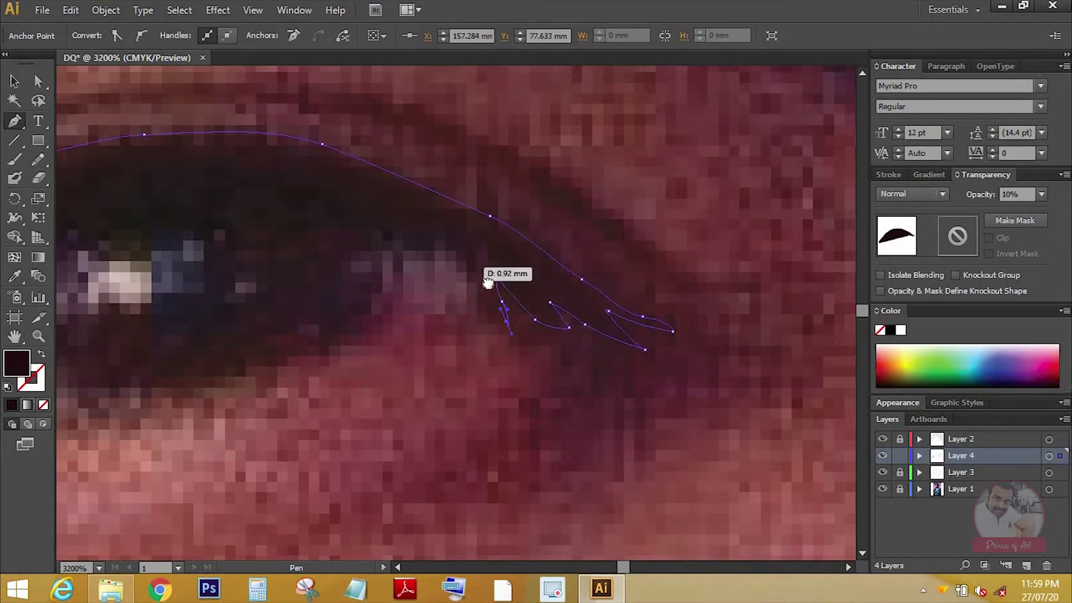
scroll(489, 277, "up", 3)
scroll(584, 332, "left", 4)
scroll(585, 332, "left", 3)
scroll(584, 332, "up", 1)
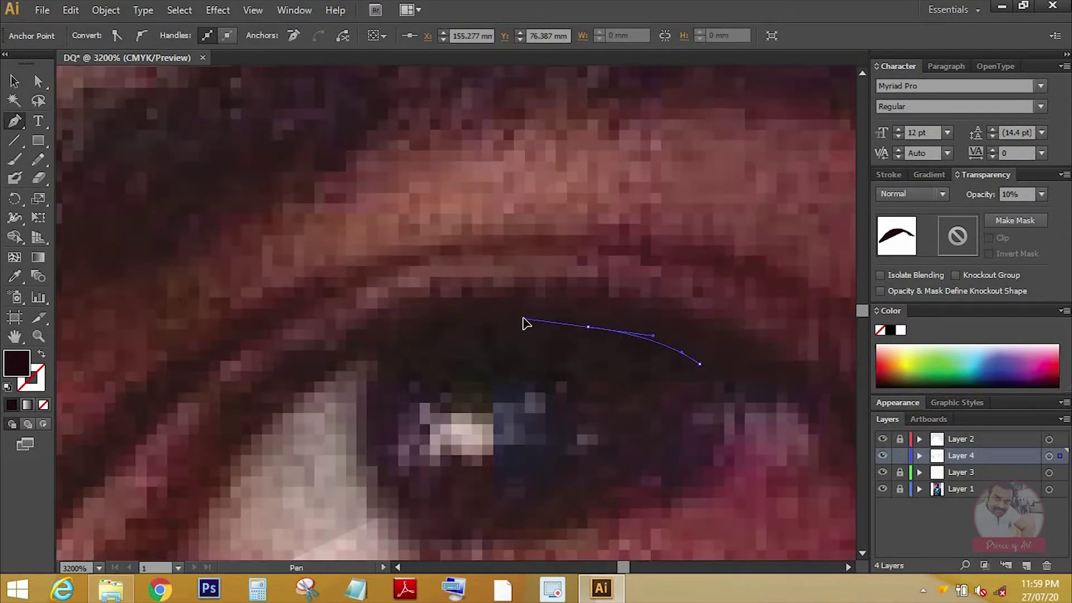
- Continue the eye outline path with points around the eye corner and lower-left
left_click(641, 379, "ctrl")
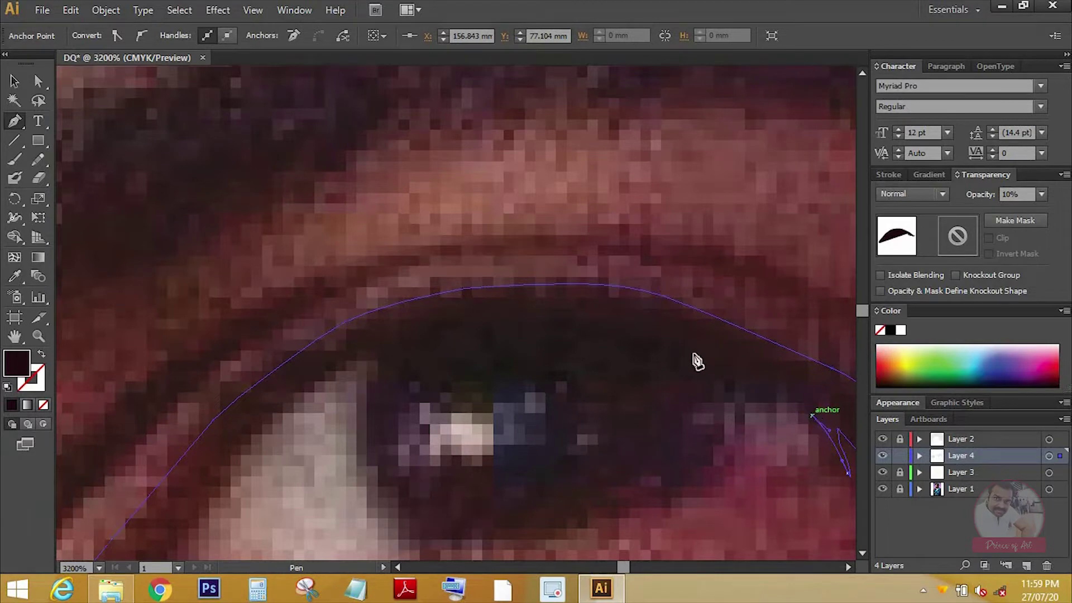
left_click(411, 335)
scroll(438, 311, "left", 3)
left_click(430, 308)
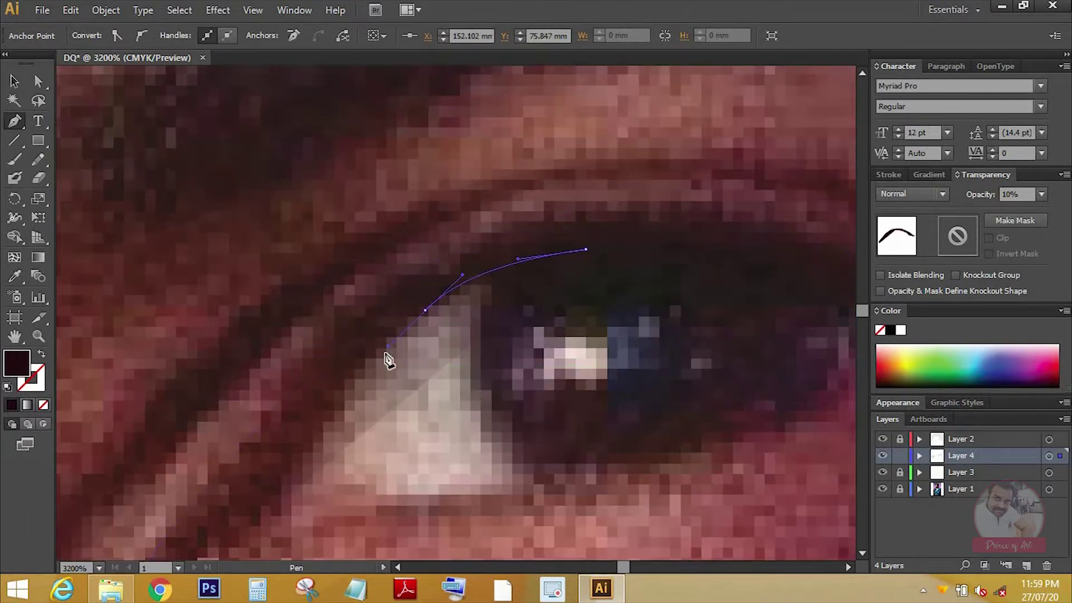
left_click(388, 346)
scroll(389, 358, "left", 3)
left_click(448, 351)
left_click(280, 486)
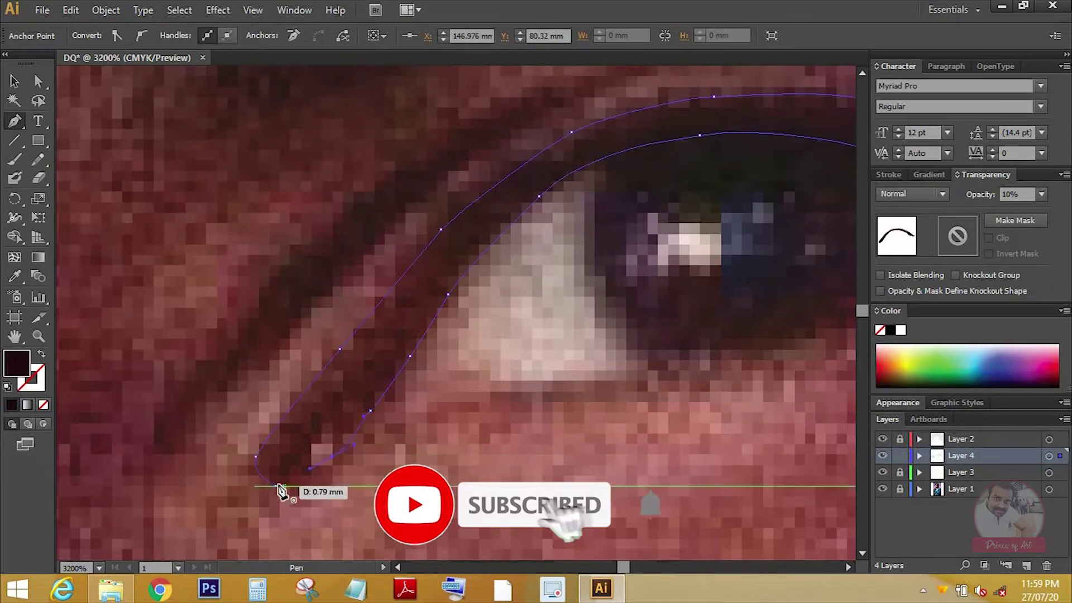
scroll(273, 399, "right", 3)
scroll(273, 399, "right", 3)
- Start a lower-eyelid path with points running along the lower lid
left_click(125, 407)
left_click(181, 434)
left_click(331, 434)
left_click(382, 428)
scroll(383, 431, "right", 3)
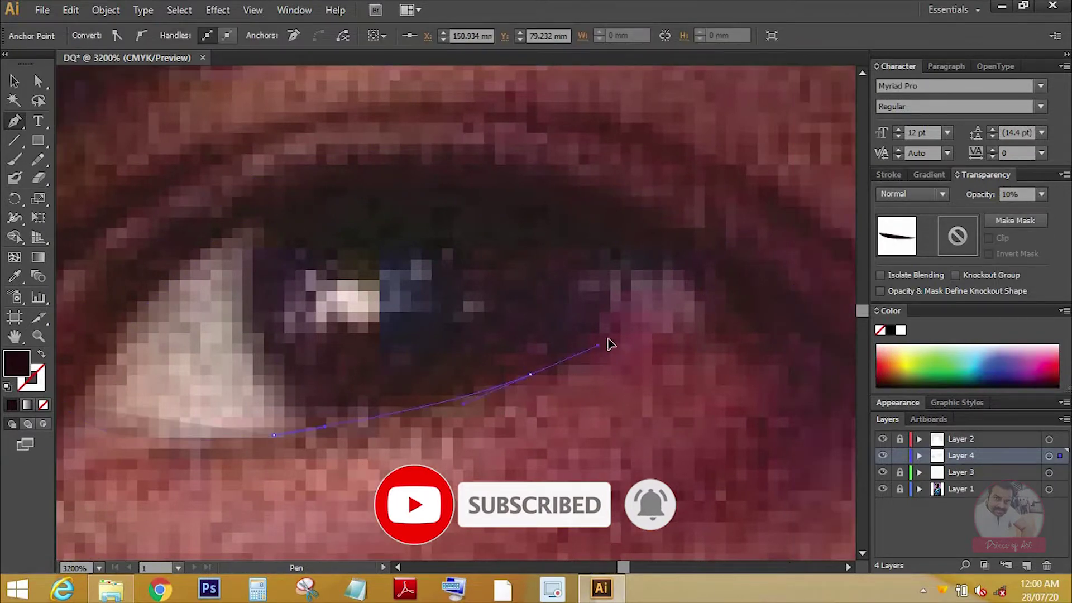
scroll(598, 318, "right", 3)
- Close the lower-lid shape at the inner corner and begin the lower lash stroke
left_click(658, 311)
scroll(669, 313, "down", 3)
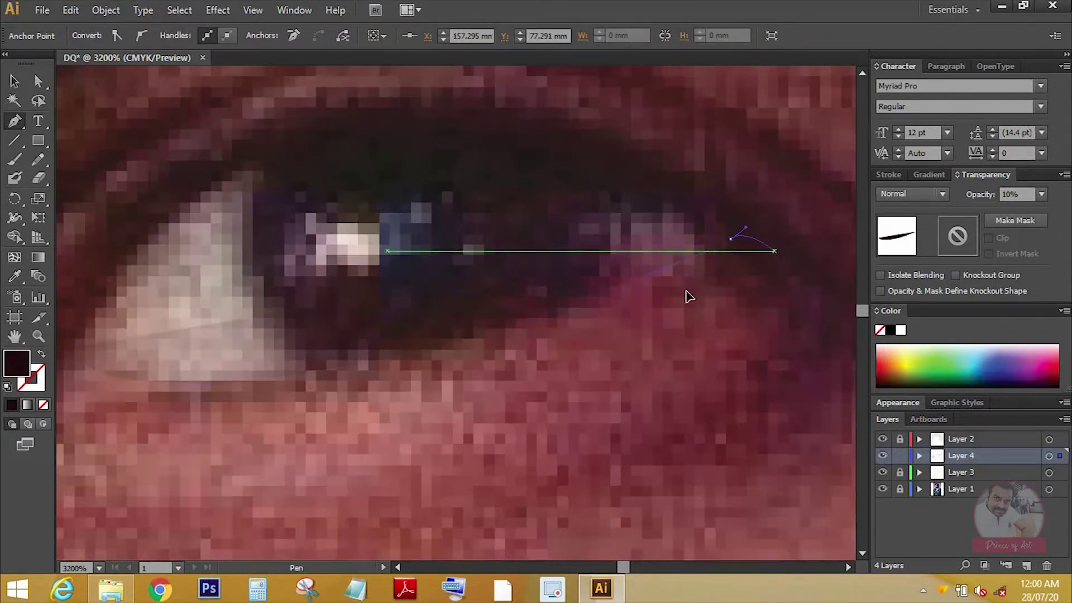
scroll(458, 370, "left", 10)
scroll(335, 408, "left", 8)
left_click_drag(385, 403, 404, 389)
left_click(490, 313)
scroll(376, 304, "right", 5)
scroll(558, 290, "right", 5)
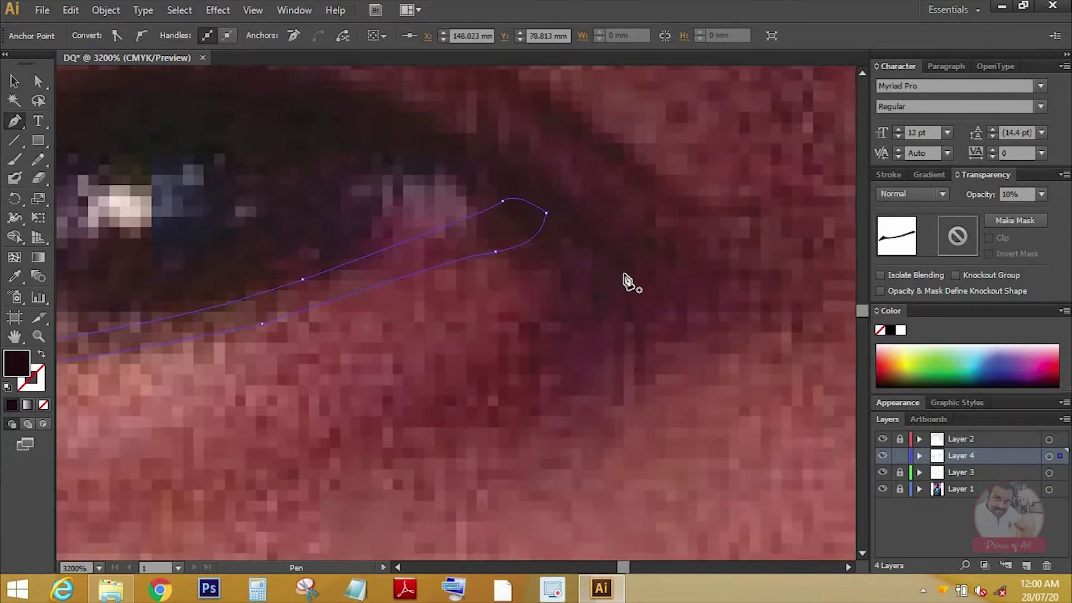
key("ctrl+minus")
left_click_drag(429, 381, 403, 401)
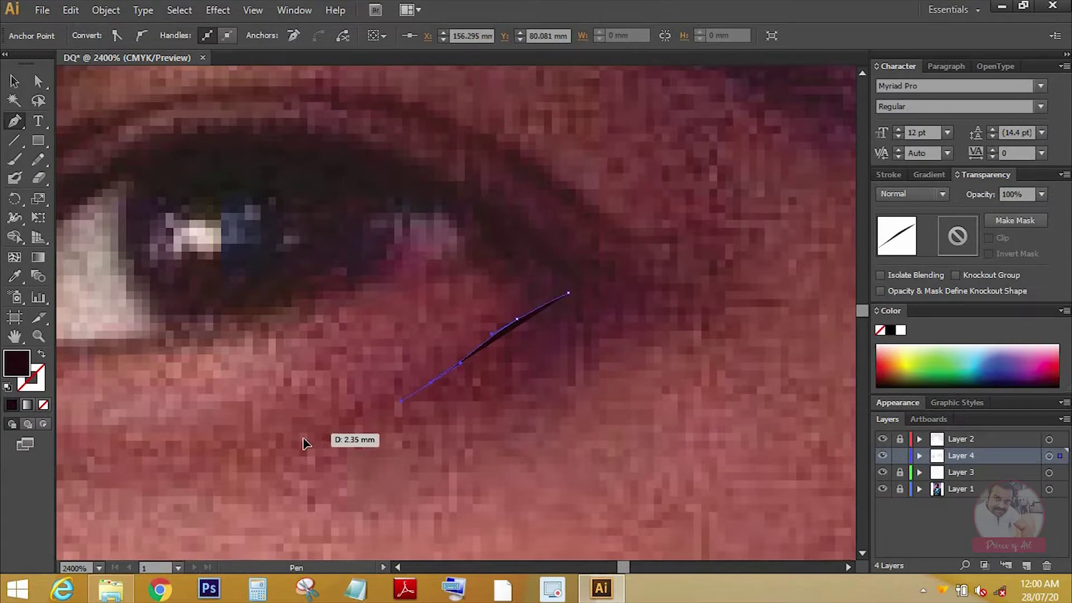
- Finish the lower-lash shape with curved closing points
left_click_drag(312, 434, 399, 430)
left_click_drag(593, 337, 614, 323)
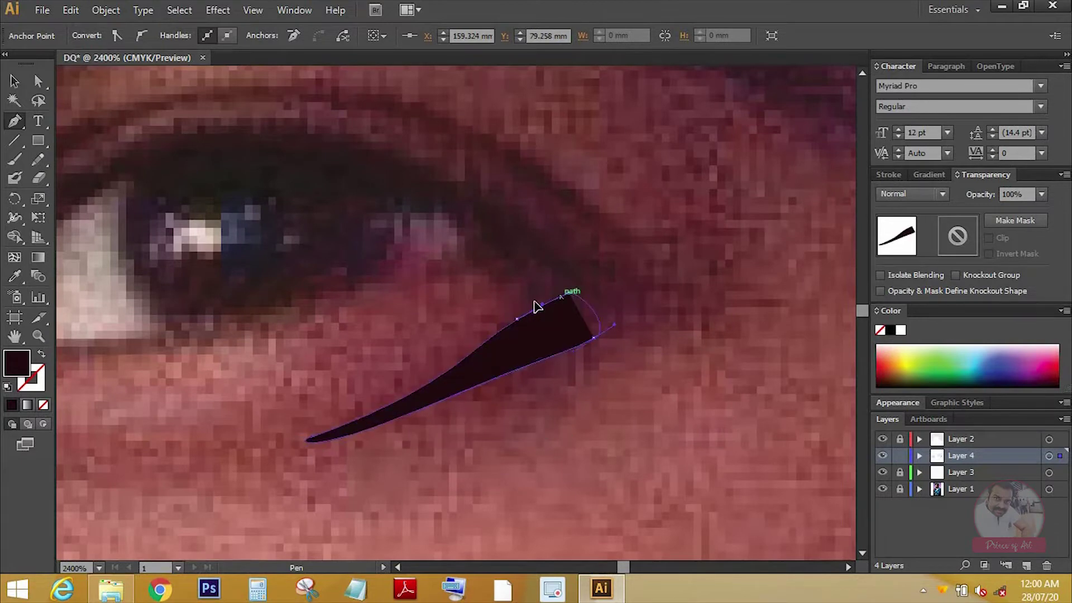
left_click_drag(568, 292, 597, 292)
scroll(714, 251, "down", 1)
scroll(419, 335, "up", 1)
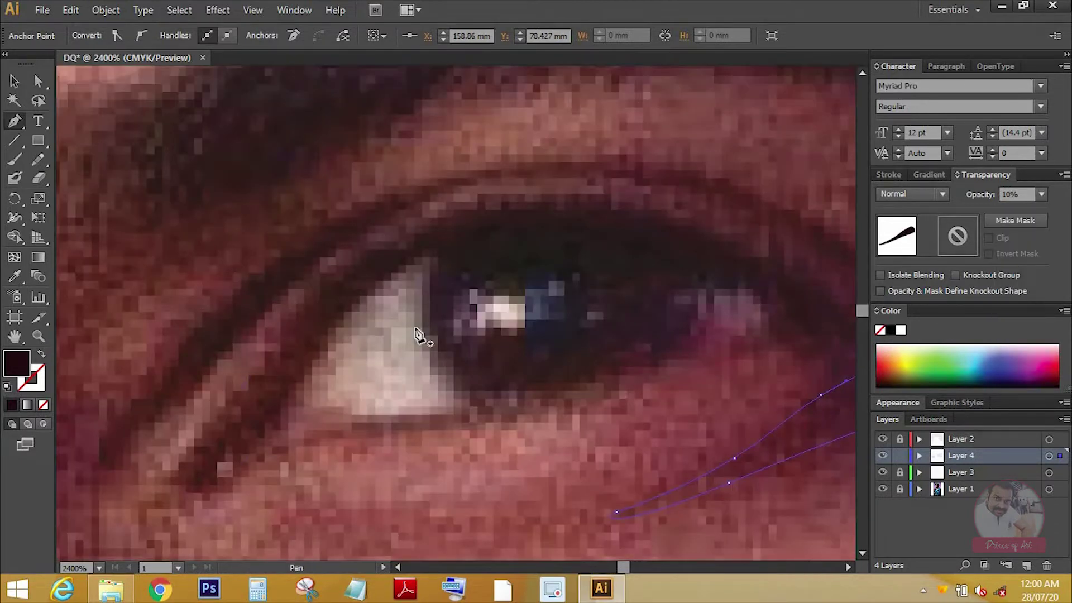
scroll(383, 208, "up", 1)
key("1")
- Draw a closed almond eye outline along the upper and lower lids
left_click_drag(285, 268, 339, 229)
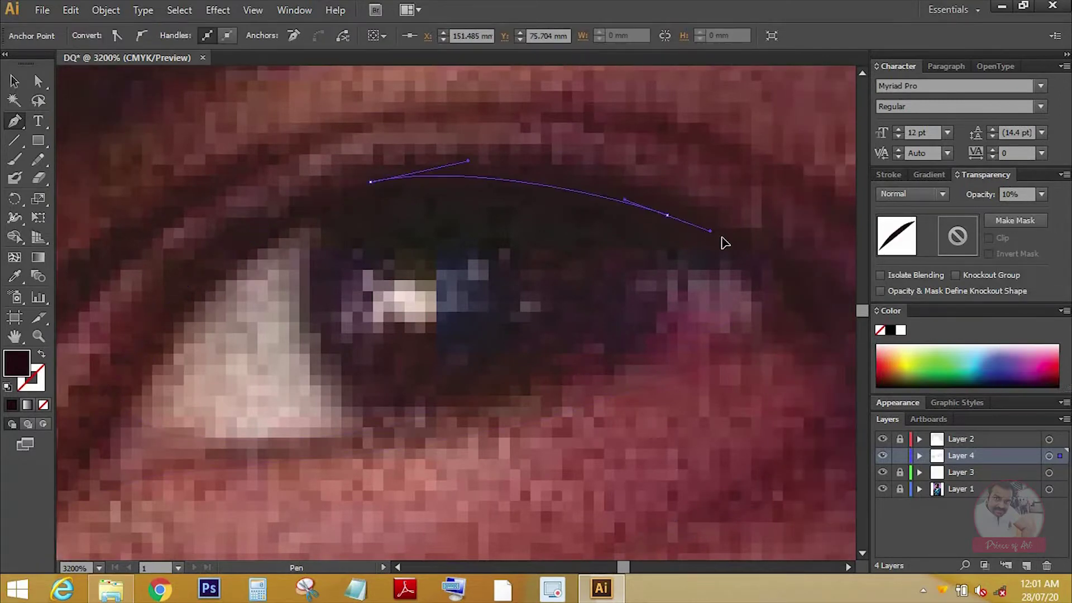
left_click_drag(670, 216, 789, 276)
left_click_drag(731, 299, 505, 240)
left_click(551, 211)
left_click(588, 237)
left_click_drag(564, 257, 543, 266)
left_click_drag(370, 316, 690, 282)
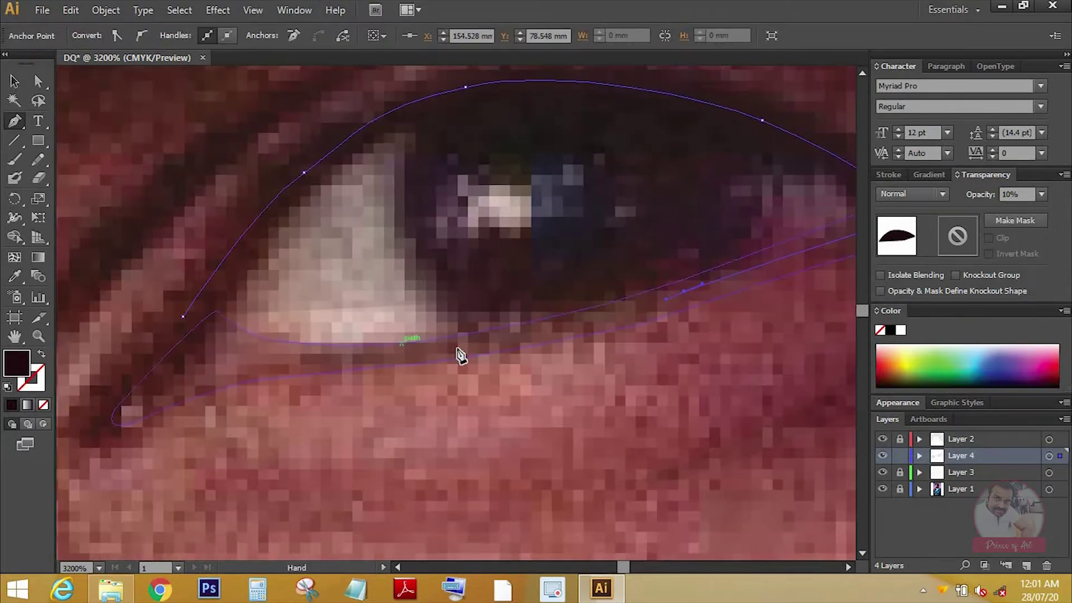
left_click(285, 354)
left_click(185, 328)
mouse_move(436, 239)
left_mouse_down()
mouse_move(363, 317)
mouse_move(368, 407)
left_mouse_up()
- Draw the iris shape and adjust its top and lower anchors with Direct Selection
left_click(344, 193)
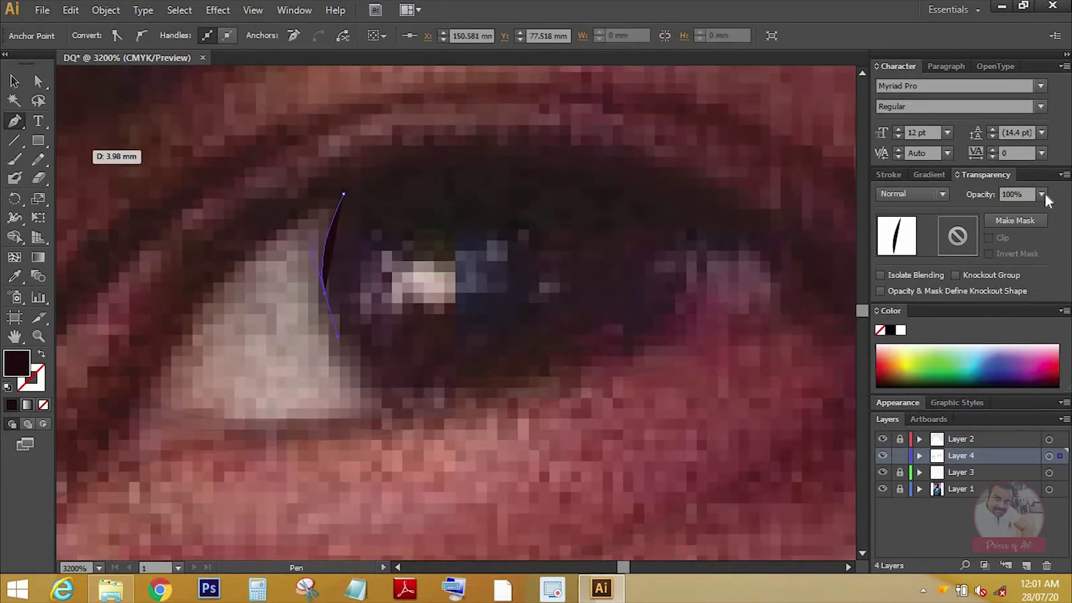
mouse_move(609, 325)
left_mouse_down()
mouse_move(621, 355)
mouse_move(617, 251)
left_mouse_up()
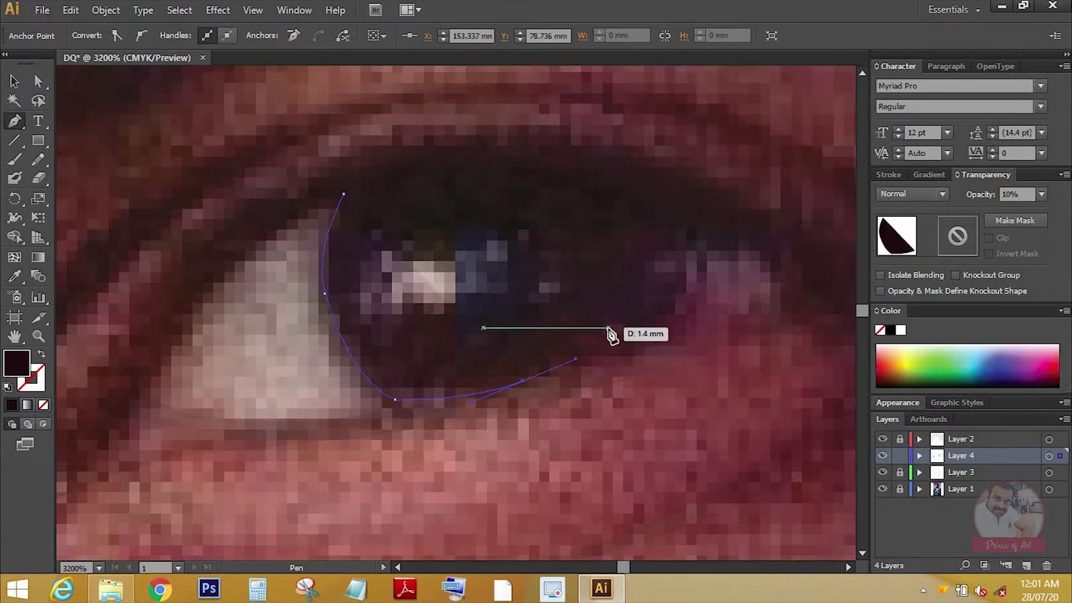
key("a")
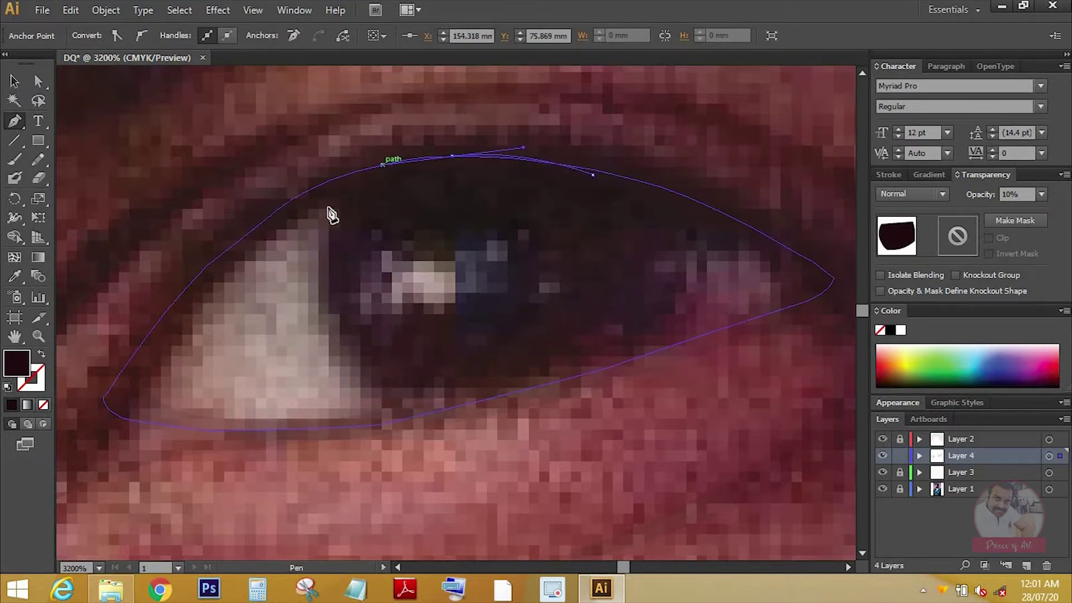
left_click_drag(345, 196, 339, 189)
left_click_drag(326, 292, 331, 297)
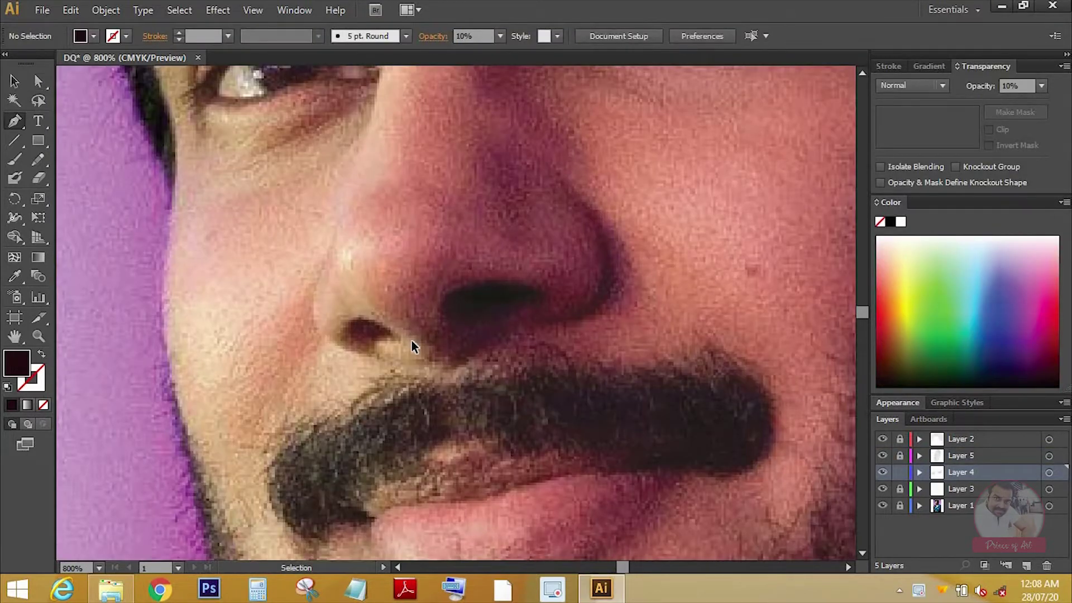
- Trace a path along the nostril and set its opacity to 10%
key("ctrl+plus")
left_click_drag(414, 346, 468, 374)
left_click(1041, 85)
left_click(1020, 120)
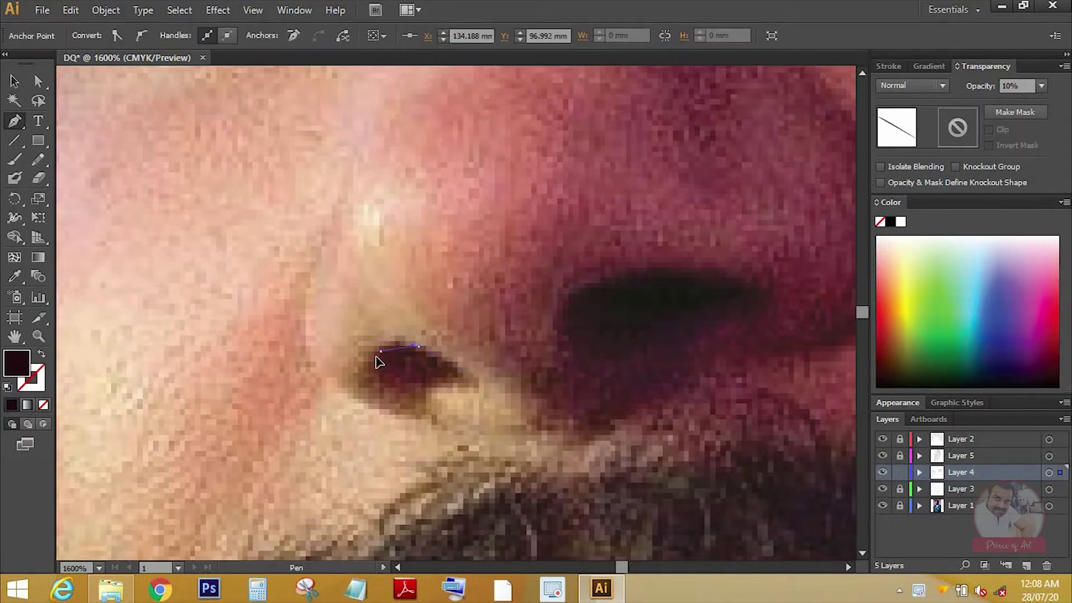
key("ctrl+minus")
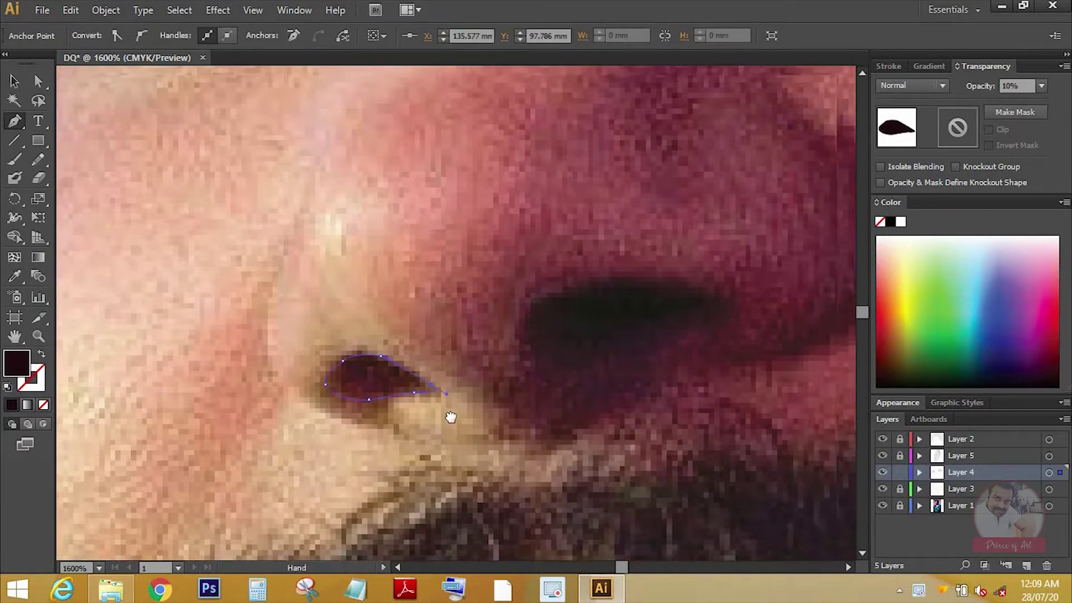
key("ctrl+plus")
left_click(426, 360)
left_click(440, 333)
left_click_drag(526, 307, 616, 325)
left_click(1042, 85)
left_click(1021, 120)
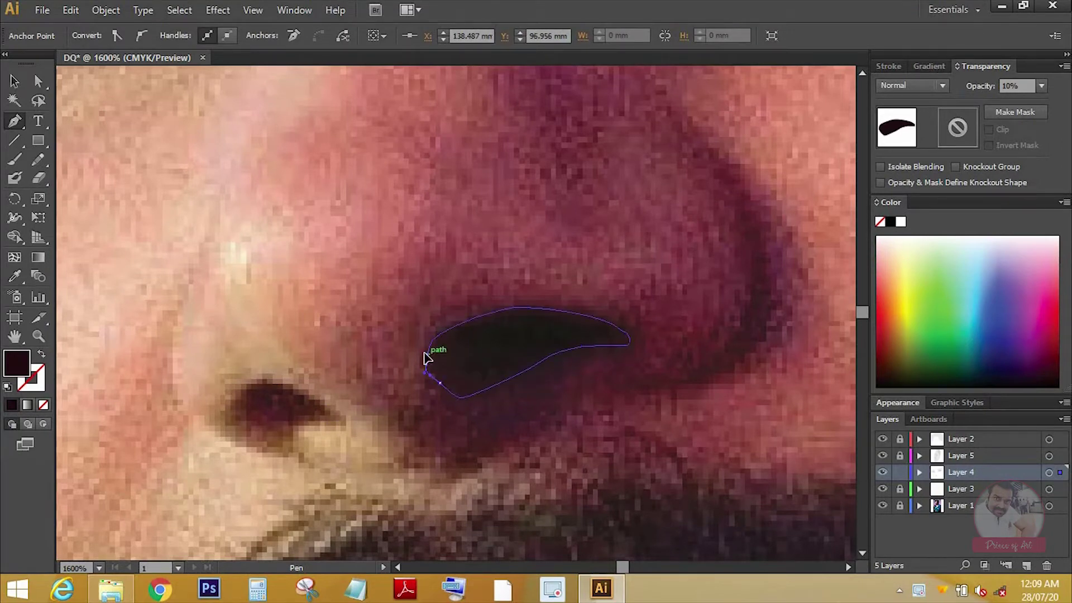
- Close the nostril outline and deselect it
left_click_drag(424, 357, 450, 433)
left_click_drag(686, 231, 580, 240)
left_click(424, 421)
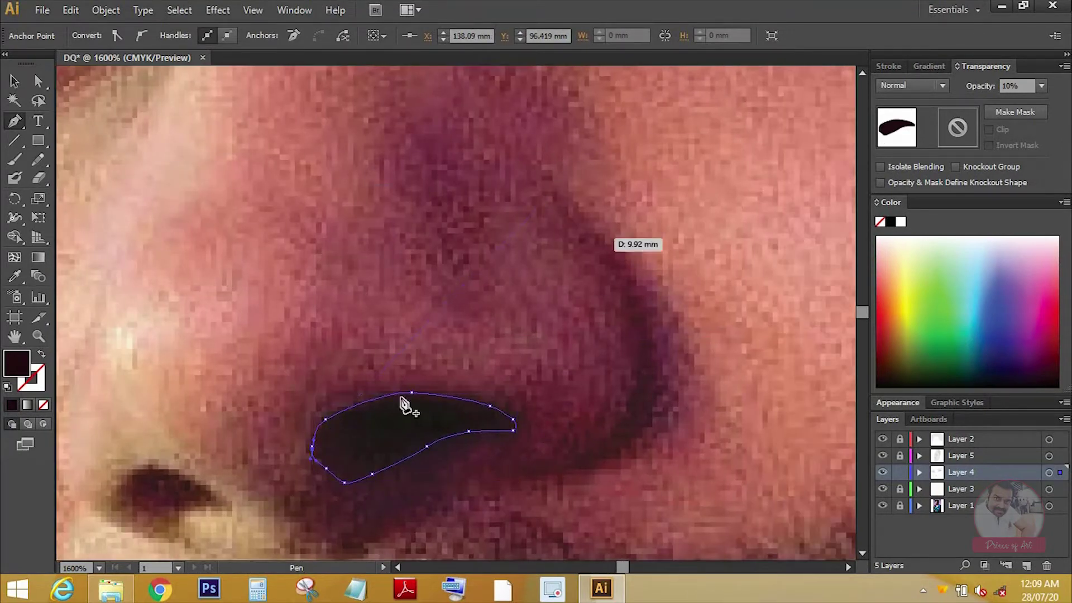
key("v")
left_click(393, 354)
scroll(442, 344, "down", 3)
scroll(542, 160, "up", 3)
- Undo a misdrawn triangle and redraw the nostril rim curve at 10% opacity
mouse_move(509, 142)
left_mouse_down()
mouse_move(536, 275)
mouse_move(607, 349)
mouse_move(584, 280)
left_mouse_up()
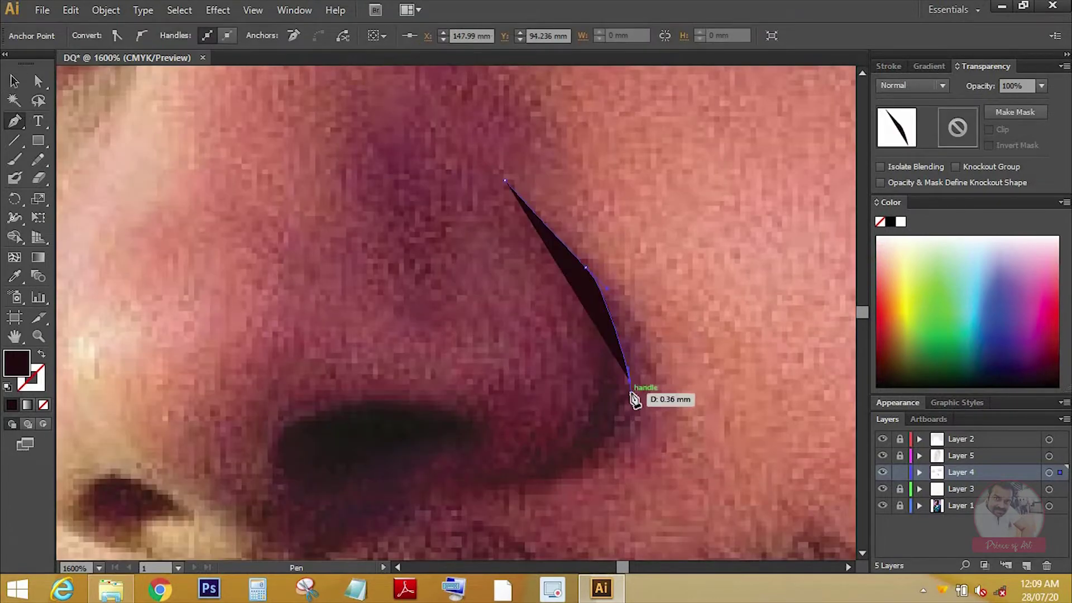
left_click(797, 354, "ctrl")
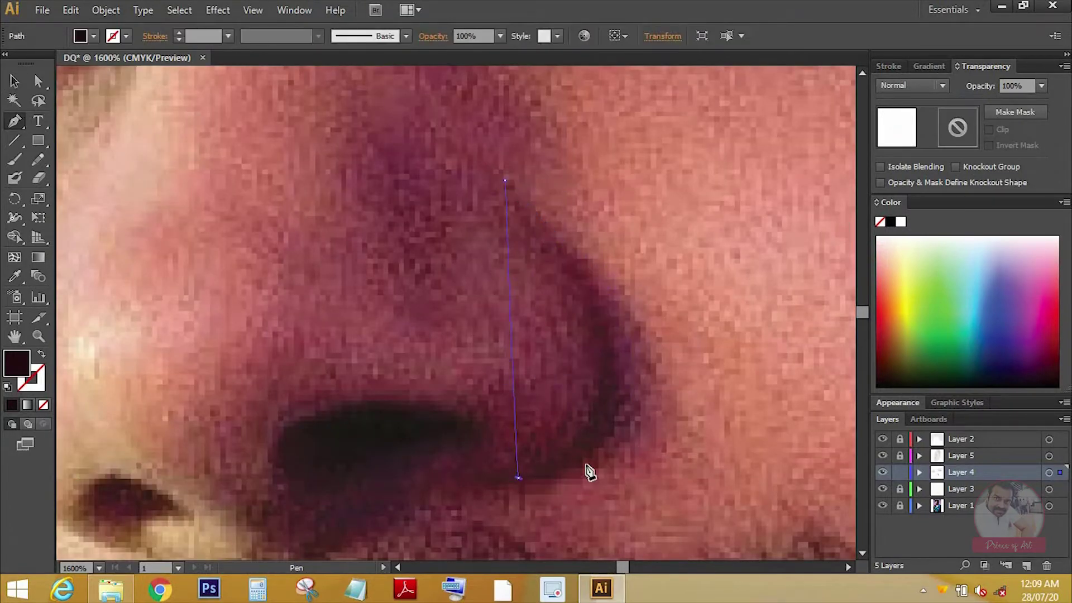
left_click_drag(586, 463, 641, 435)
key("ctrl+z")
mouse_move(523, 478)
left_mouse_down()
mouse_move(567, 478)
mouse_move(594, 453)
left_mouse_up()
left_click(625, 402)
left_click_drag(1041, 86, 1005, 98)
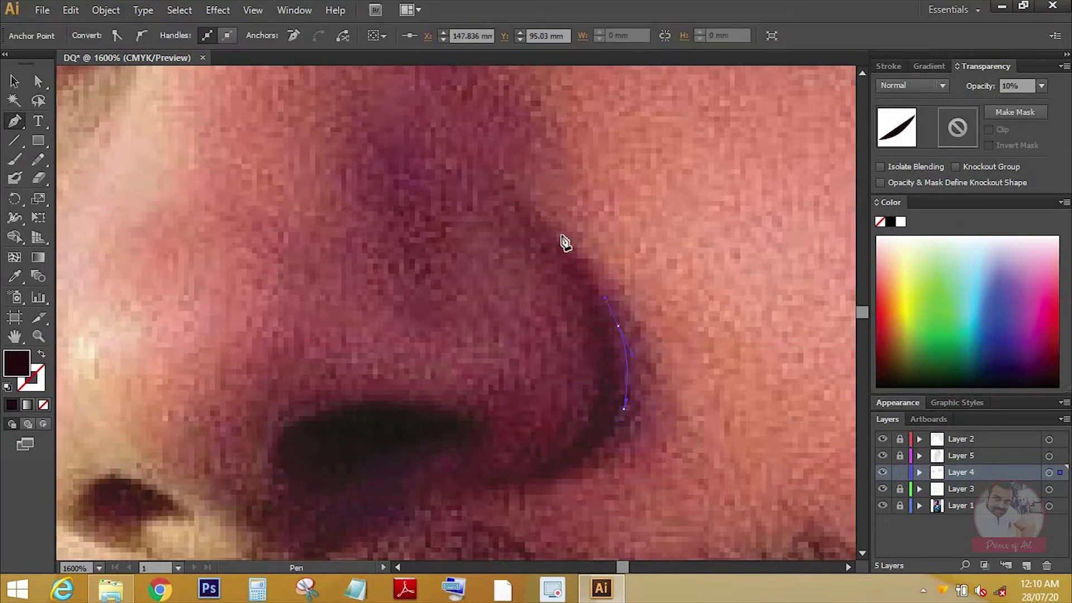
left_click_drag(525, 200, 572, 280)
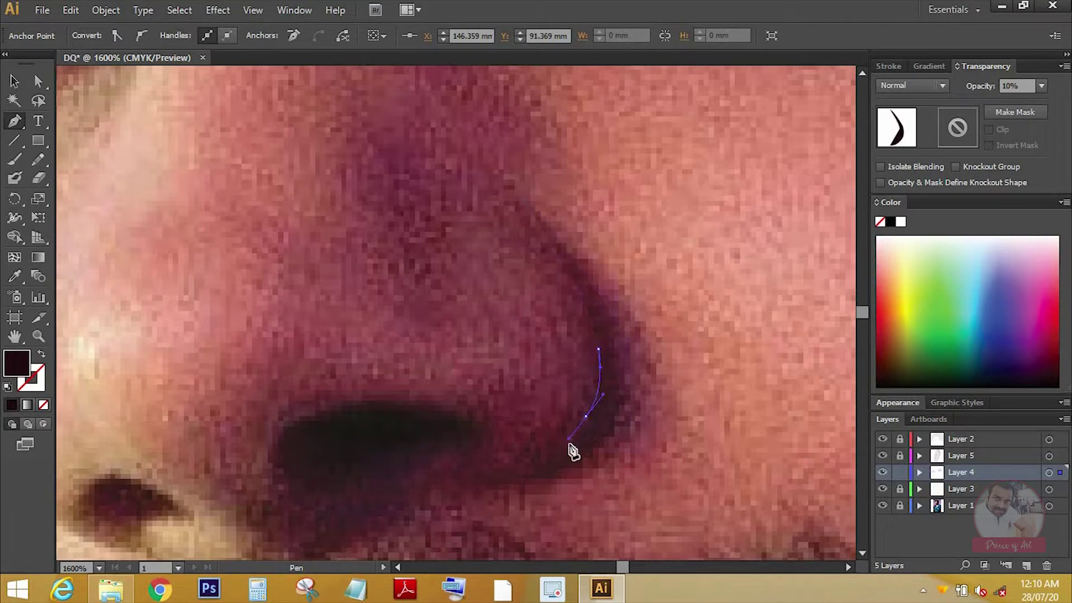
left_click_drag(584, 428, 531, 478)
mouse_move(252, 268)
left_mouse_down()
mouse_move(475, 259)
mouse_move(532, 173)
left_mouse_up()
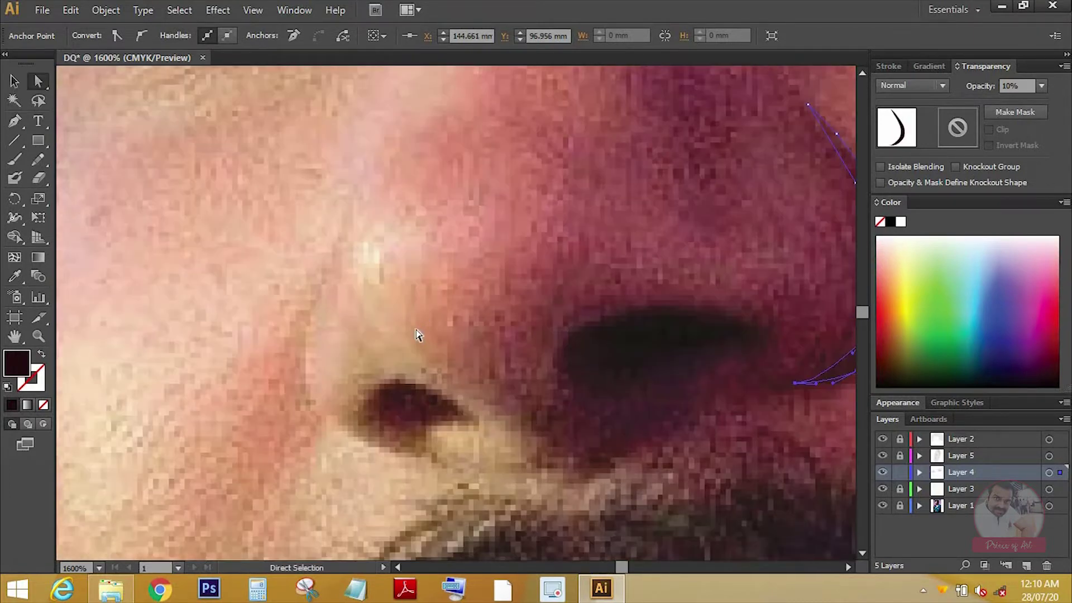
- Trace and close the crease beside the nose, then deselect it
left_click_drag(329, 255, 315, 324)
mouse_move(309, 403)
left_mouse_down()
mouse_move(335, 431)
mouse_move(374, 430)
mouse_move(327, 461)
left_mouse_up()
left_click(1041, 86)
left_click(1021, 130)
left_click(396, 339)
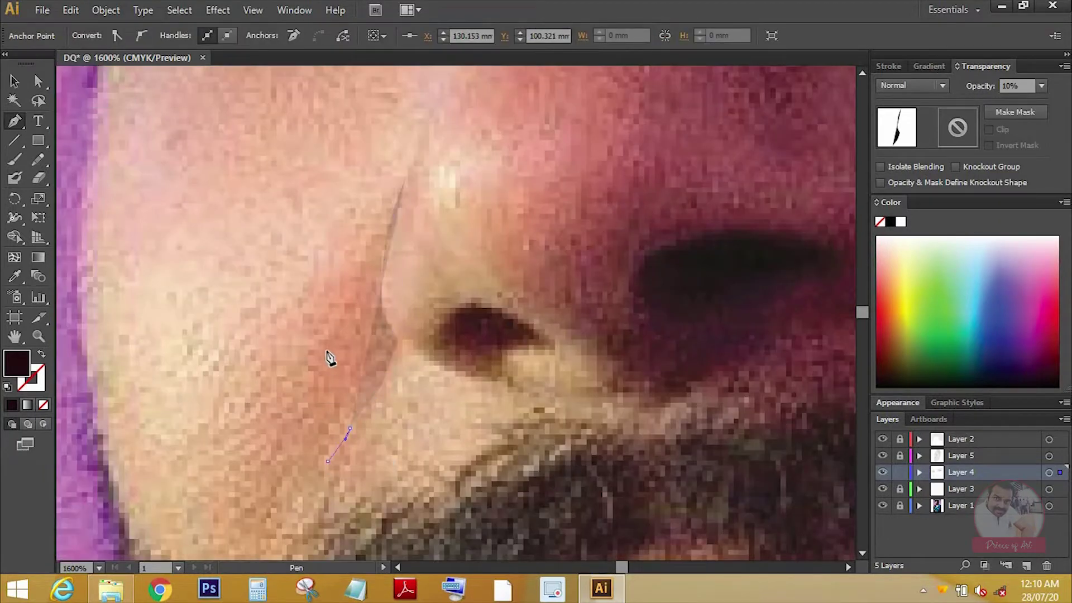
left_click(403, 180)
scroll(408, 335, "down", 3)
key("v")
scroll(335, 391, "down", 3)
left_click(226, 514)
left_click_drag(229, 523, 259, 490)
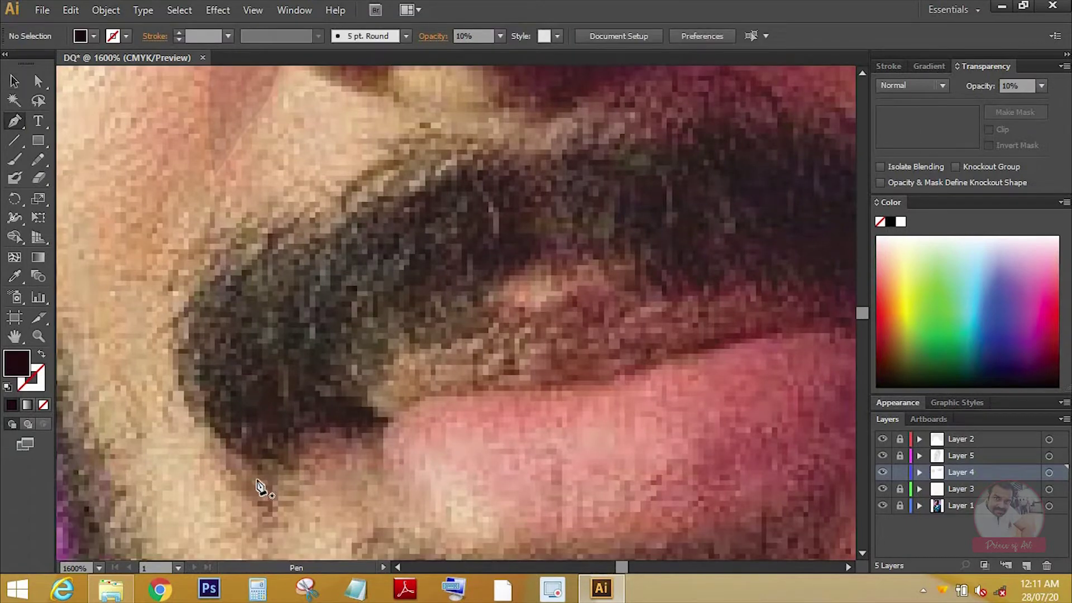
- Trace the moustache's left and upper ragged edge with Pen anchors
left_click(257, 478)
left_click_drag(199, 427, 187, 391)
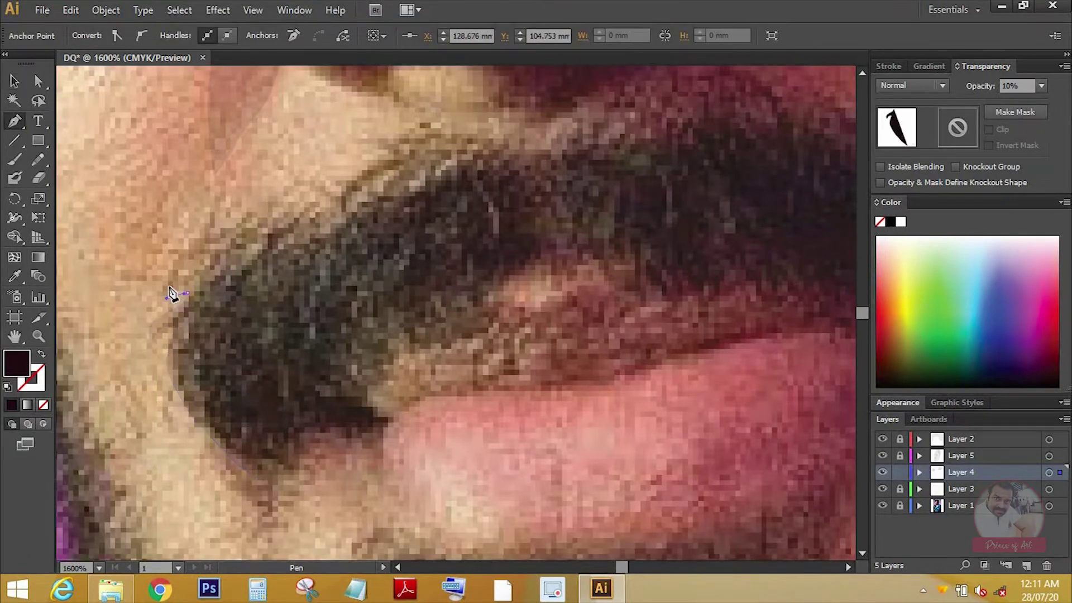
left_click_drag(219, 246, 302, 300)
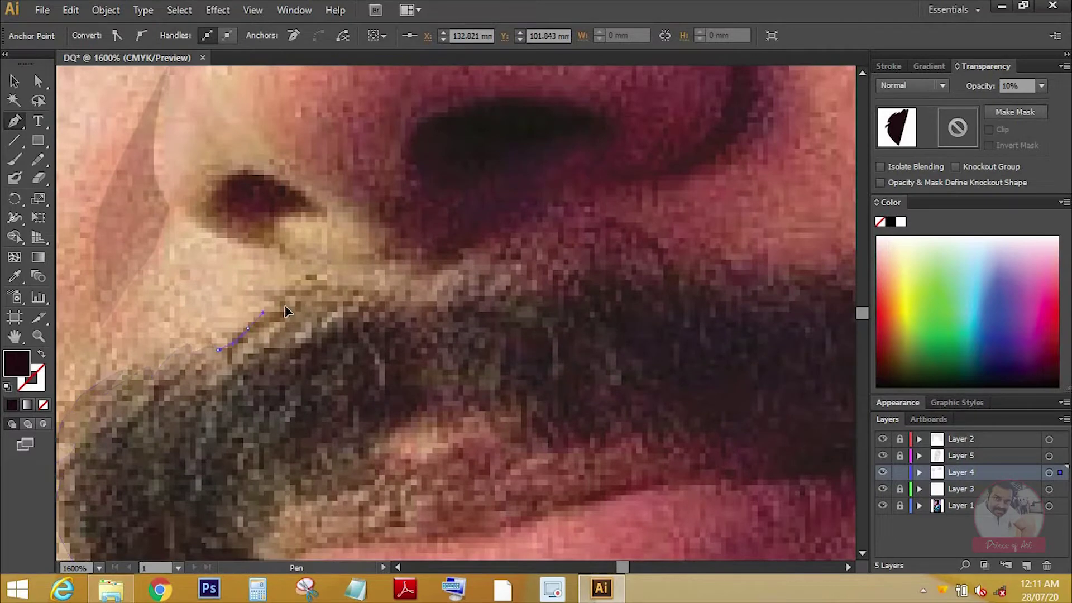
left_click_drag(392, 295, 335, 312)
mouse_move(428, 320)
left_mouse_down()
mouse_move(354, 304)
mouse_move(385, 307)
left_mouse_up()
left_click_drag(473, 302, 458, 330)
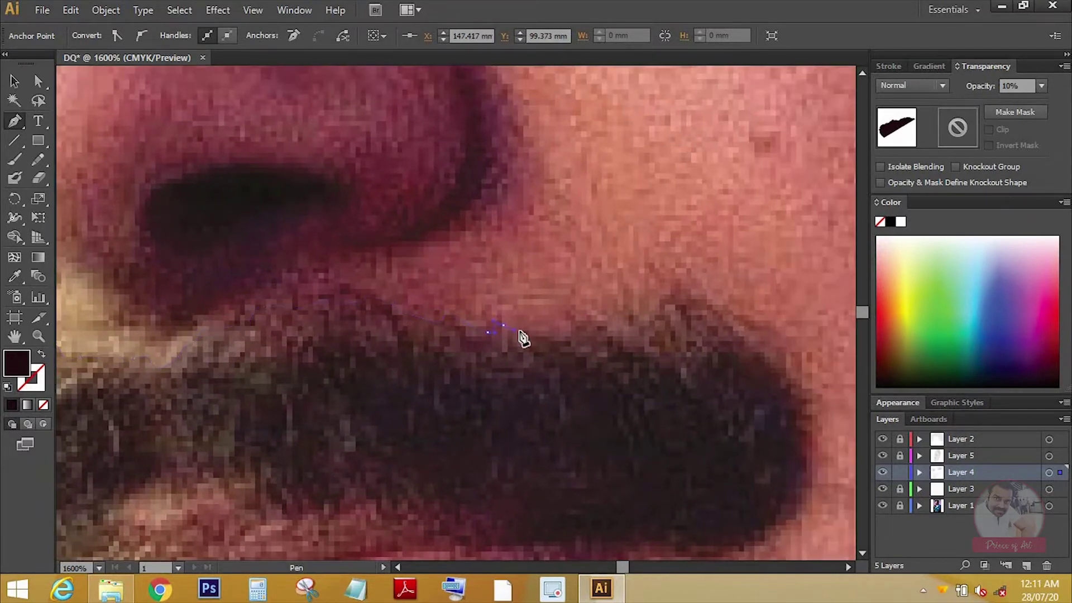
left_click_drag(651, 324, 596, 323)
mouse_move(680, 316)
left_mouse_down()
mouse_move(701, 395)
mouse_move(680, 447)
mouse_move(631, 433)
left_mouse_up()
- Trace around the moustache tip and lower edge, close the outline, and begin the patch below the lip
left_click(686, 439)
left_click(625, 427)
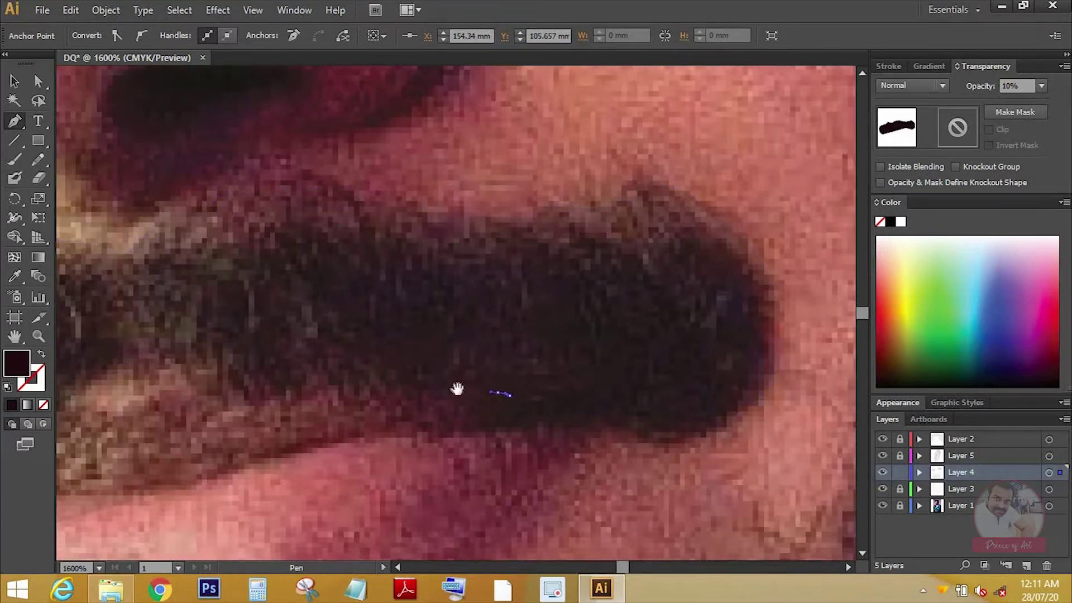
left_click_drag(454, 388, 652, 419)
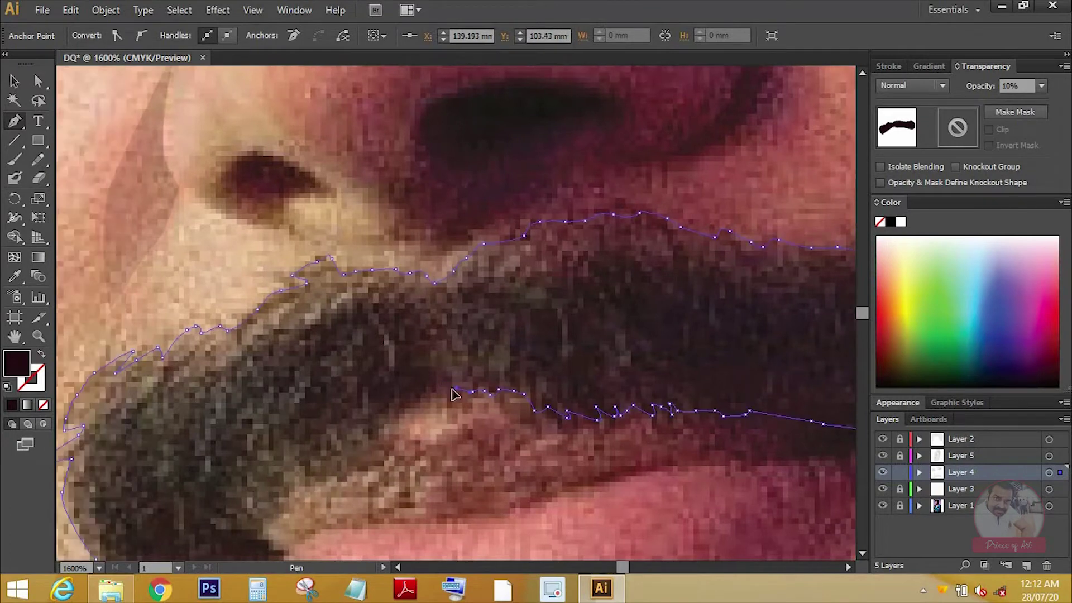
left_click_drag(411, 400, 473, 405)
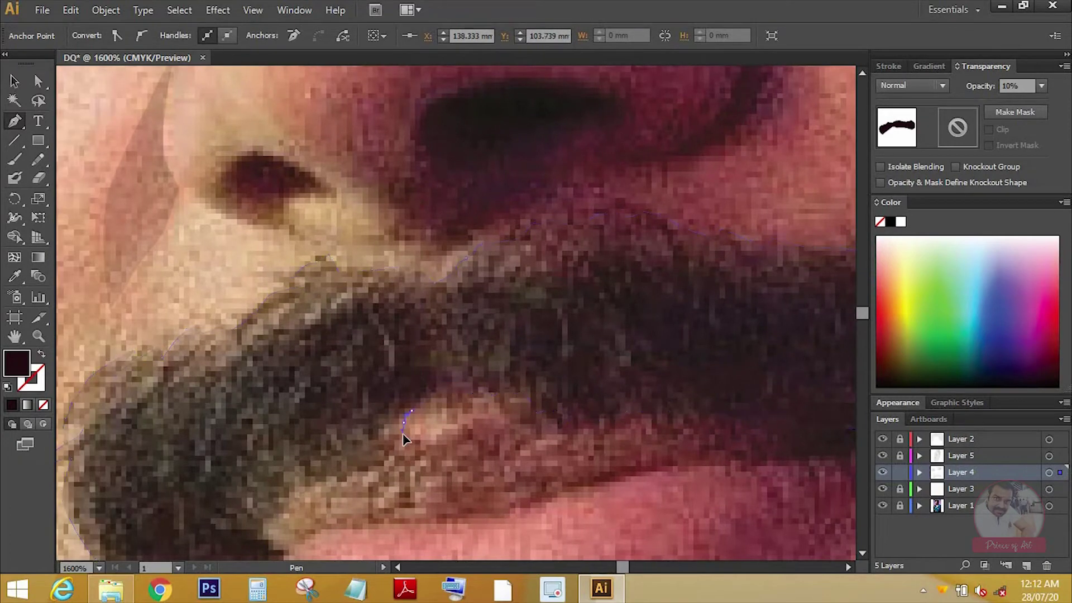
left_click_drag(388, 413, 574, 414)
left_click_drag(478, 447, 516, 431)
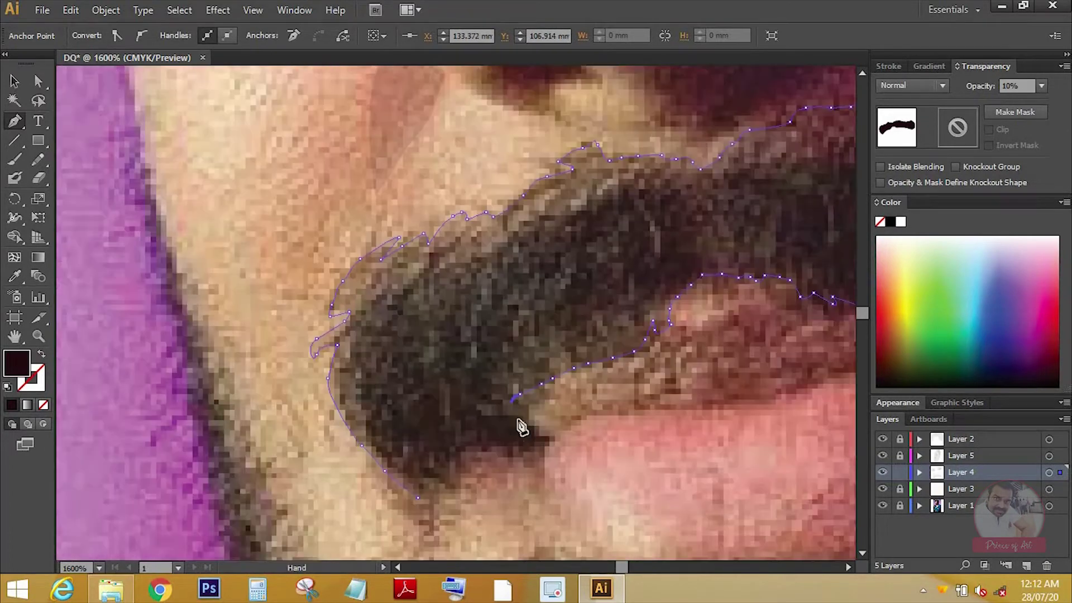
left_click(421, 505)
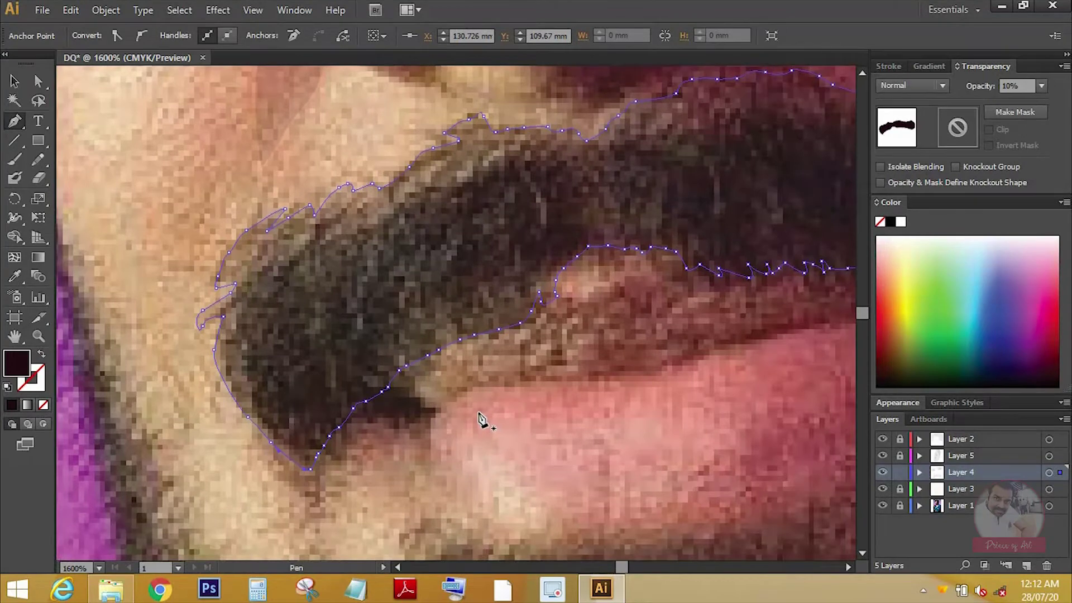
key("v")
left_click(266, 368)
- Pen-trace the jagged dark beard patch below the lower lip as a closed shape
left_click_drag(266, 389, 287, 402)
scroll(367, 489, "down", 2)
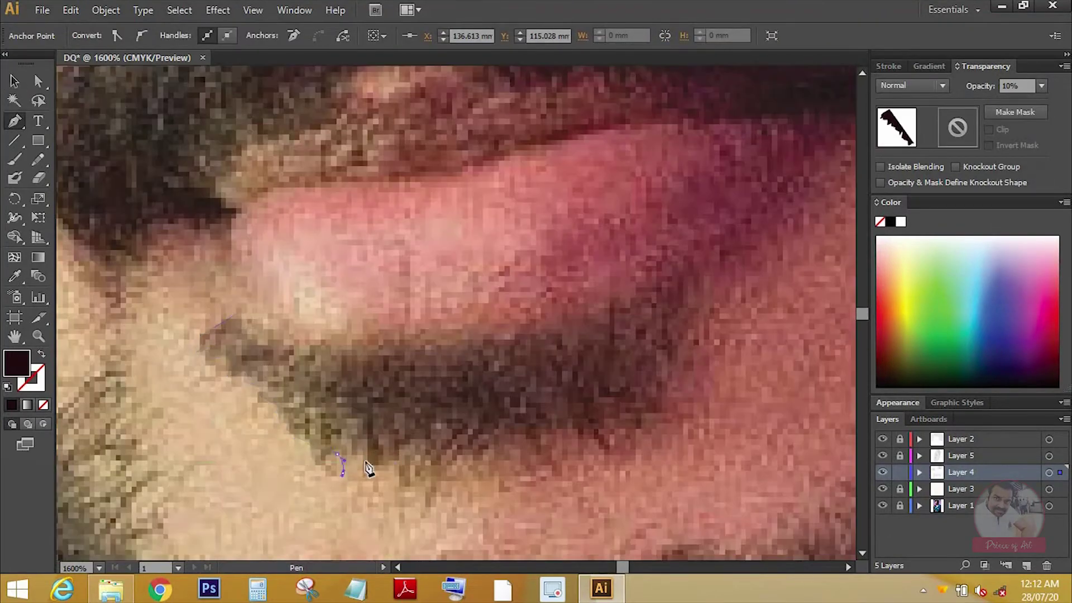
scroll(509, 449, "right", 2)
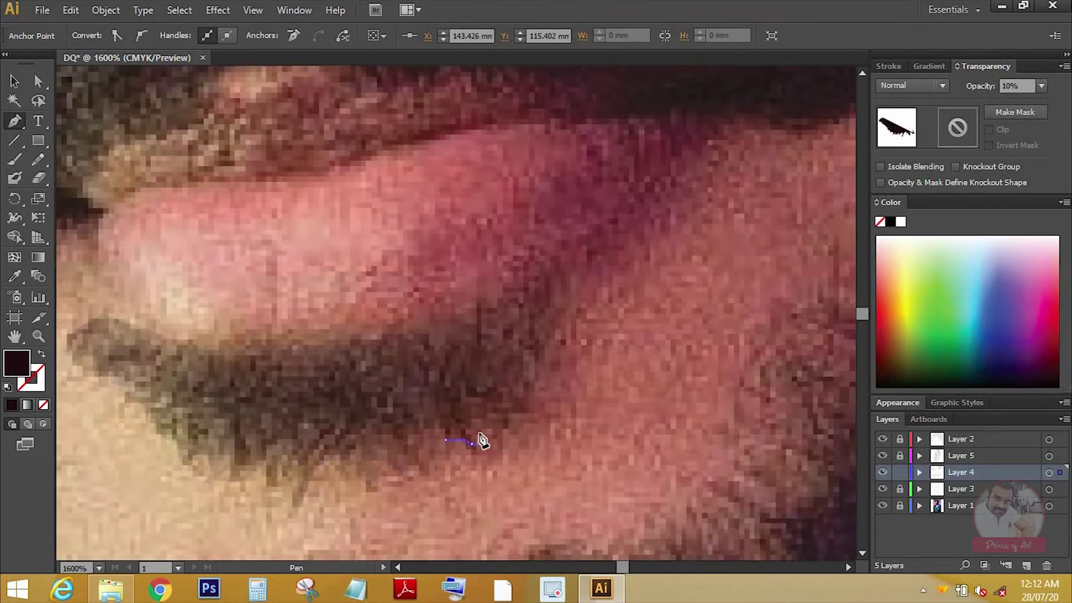
scroll(521, 409, "up", 1)
left_click(570, 287)
left_click_drag(412, 355, 389, 361)
left_click_drag(202, 367, 190, 364)
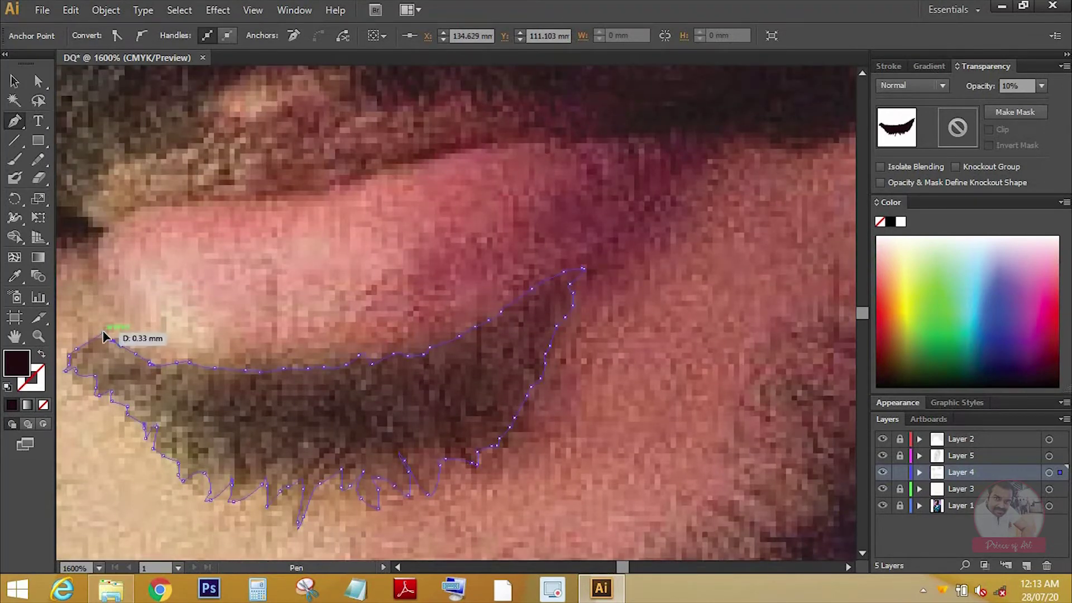
left_click(106, 339)
left_click_drag(354, 383, 222, 387)
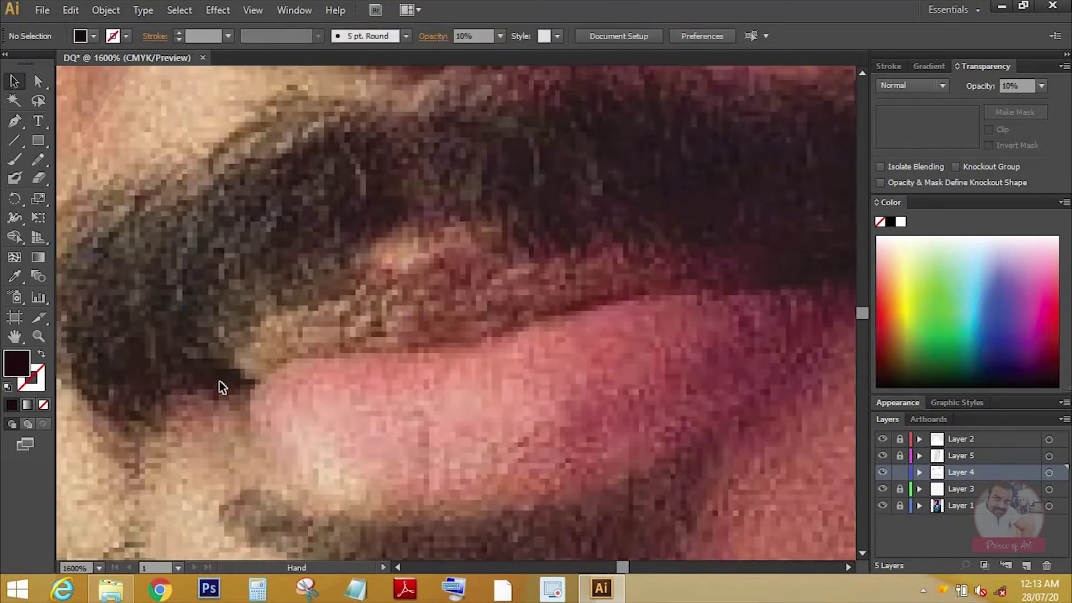
left_click(254, 384)
- Pen-trace the upper lip outline with curved and corner anchors, then close it
left_click(212, 353)
left_click_drag(341, 300, 378, 277)
left_click_drag(780, 217, 481, 329)
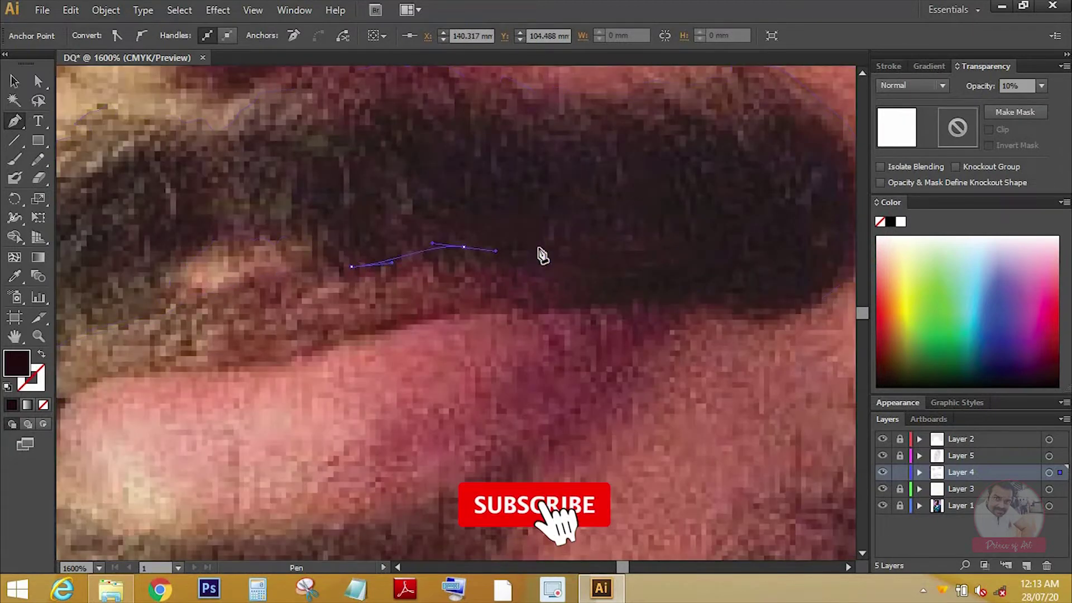
left_click(546, 245)
left_click(586, 255)
left_click(613, 259)
left_click(618, 283)
left_click_drag(378, 346, 471, 363)
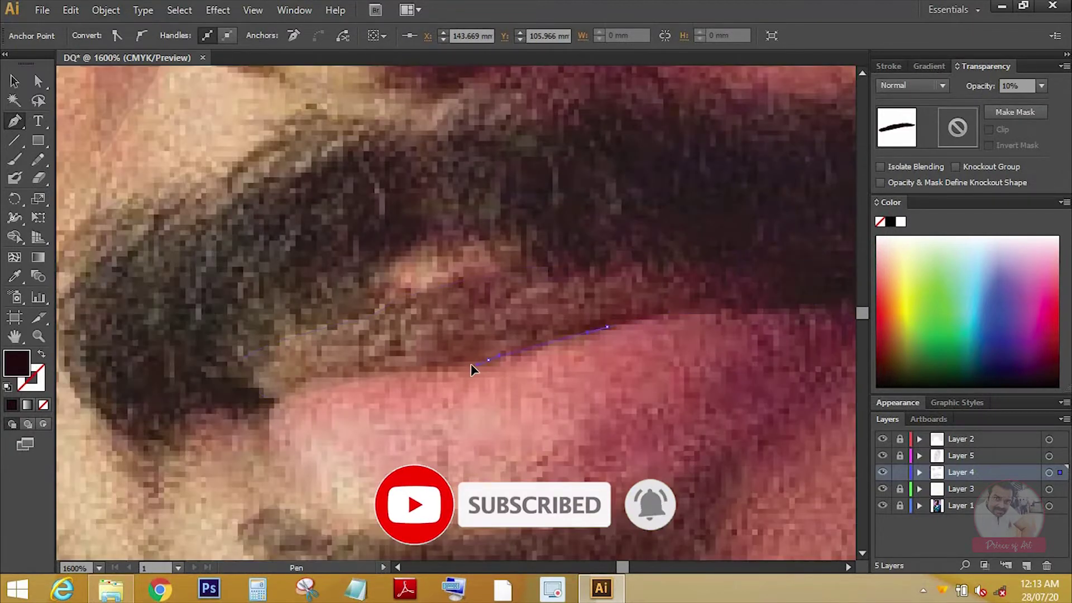
left_click(271, 400)
- Reposition a lip anchor with Direct Selection, then trace the lower lip edge at 10% opacity
key("a")
mouse_move(271, 347)
left_mouse_down()
mouse_move(358, 327)
mouse_move(344, 317)
left_mouse_up()
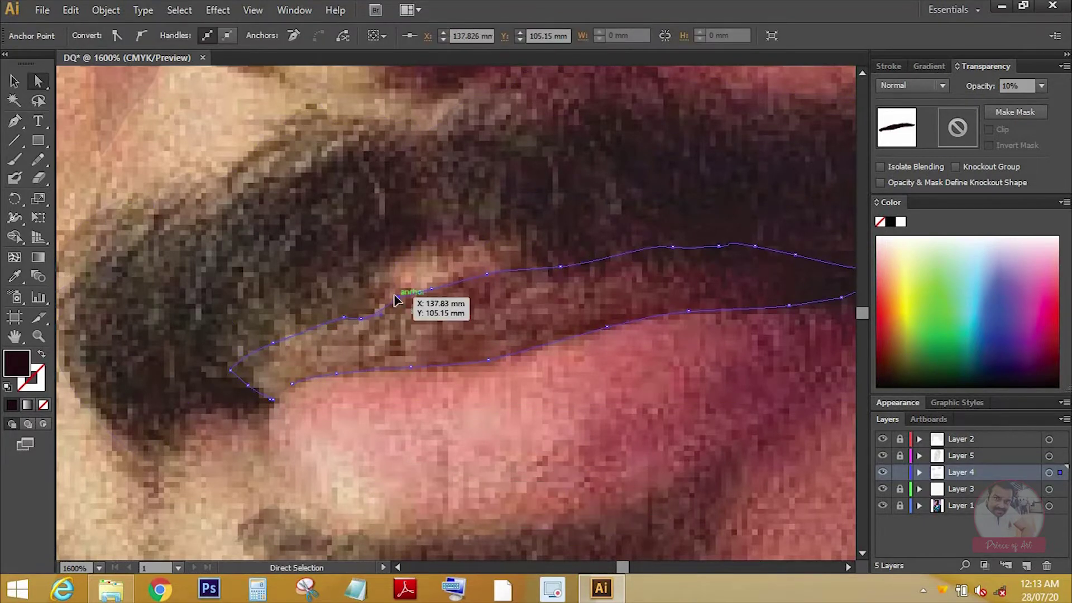
left_click(576, 344)
key("p")
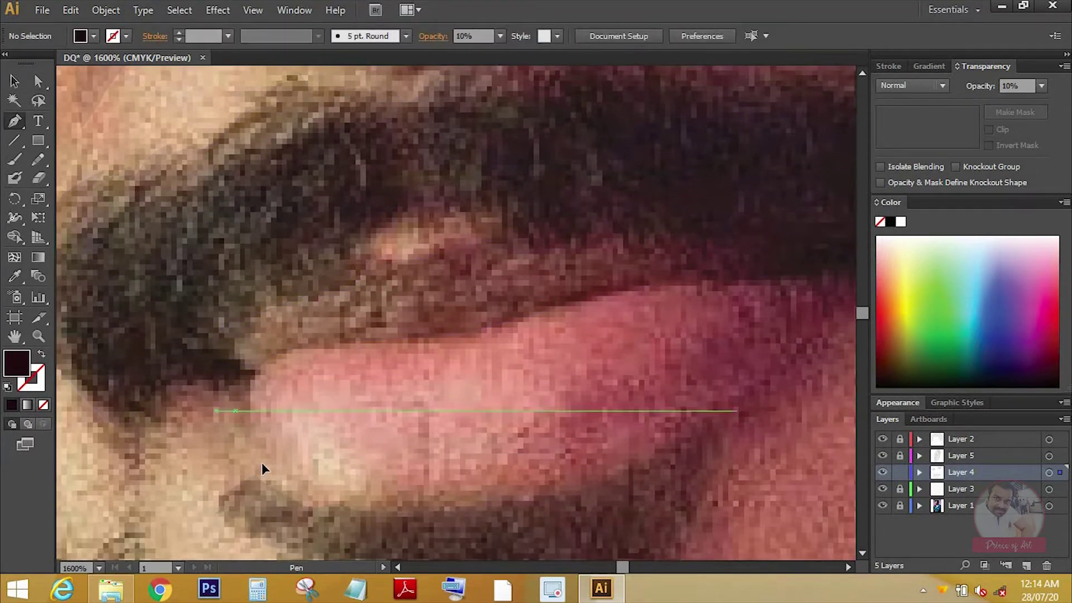
left_click(235, 412)
left_click_drag(260, 462, 285, 486)
left_click_drag(582, 477, 384, 477)
left_click(1041, 85)
left_click(1021, 268)
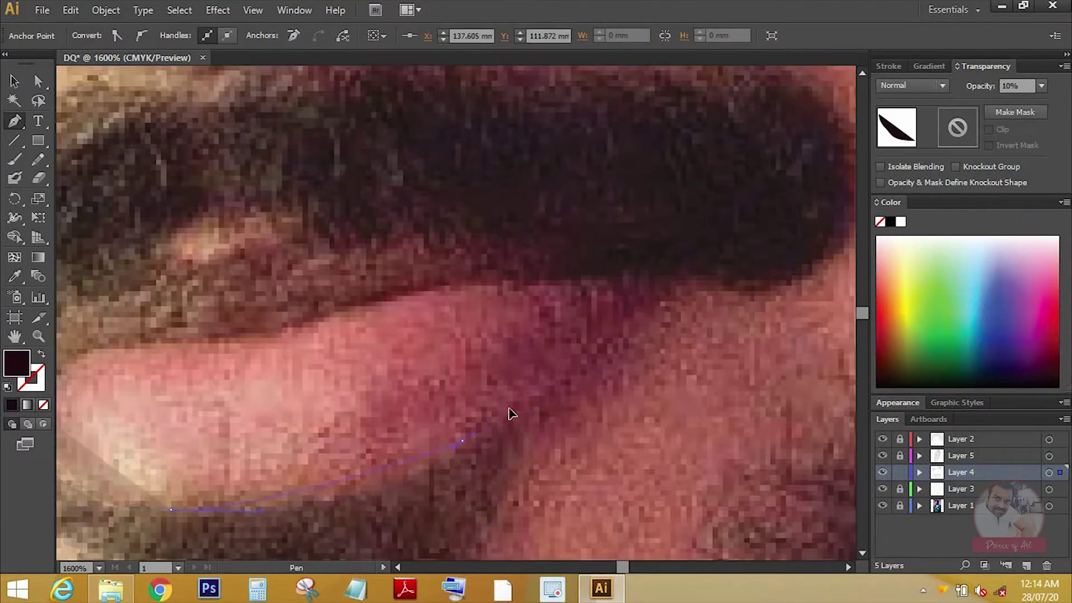
- Trace a second closed upper-lip shape running to the lip's corner
left_click(586, 273)
left_click_drag(484, 281, 467, 278)
left_click(376, 301)
scroll(323, 330, "left", 5)
left_click(457, 336)
left_click(294, 348)
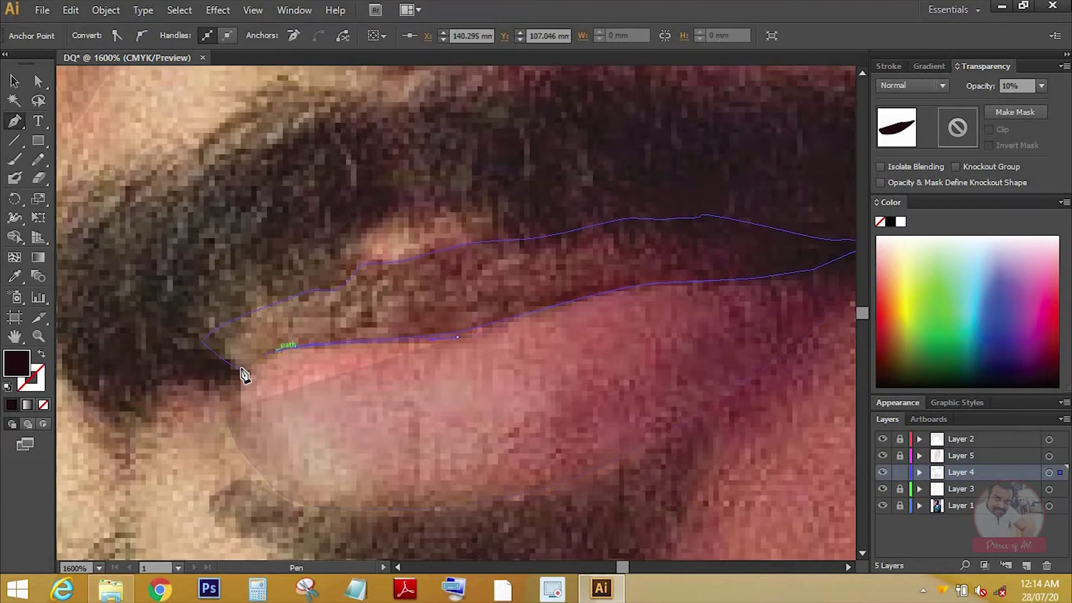
left_click(231, 374)
left_click(196, 416)
key("p")
- Trace the small dark mouth-corner shape as a closed path
left_click(173, 375)
left_click_drag(225, 394, 240, 388)
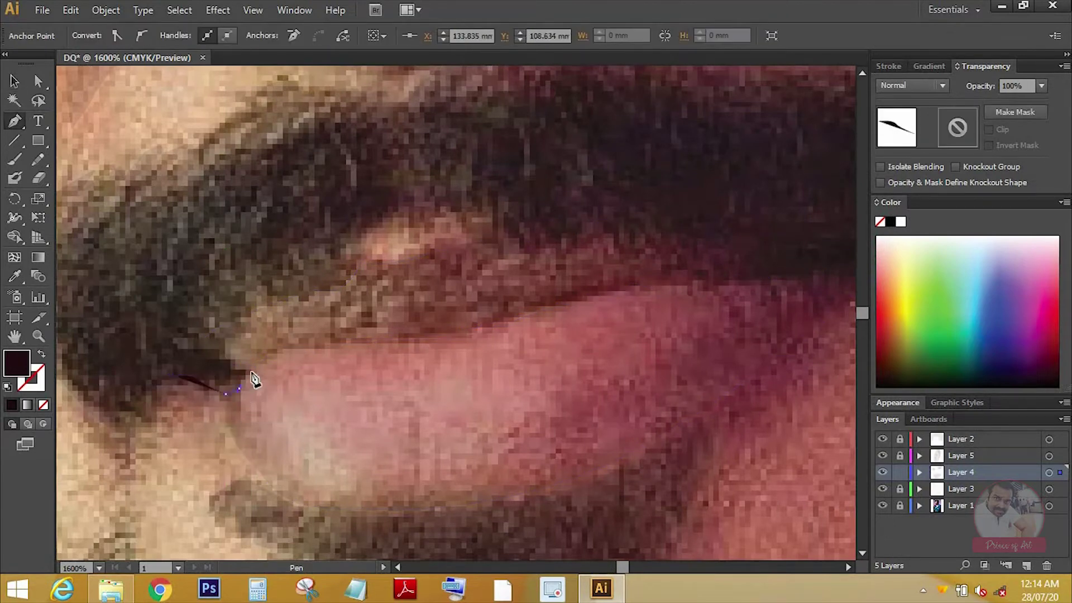
left_click(197, 356)
left_click(212, 346)
left_click(250, 368)
left_click(240, 388)
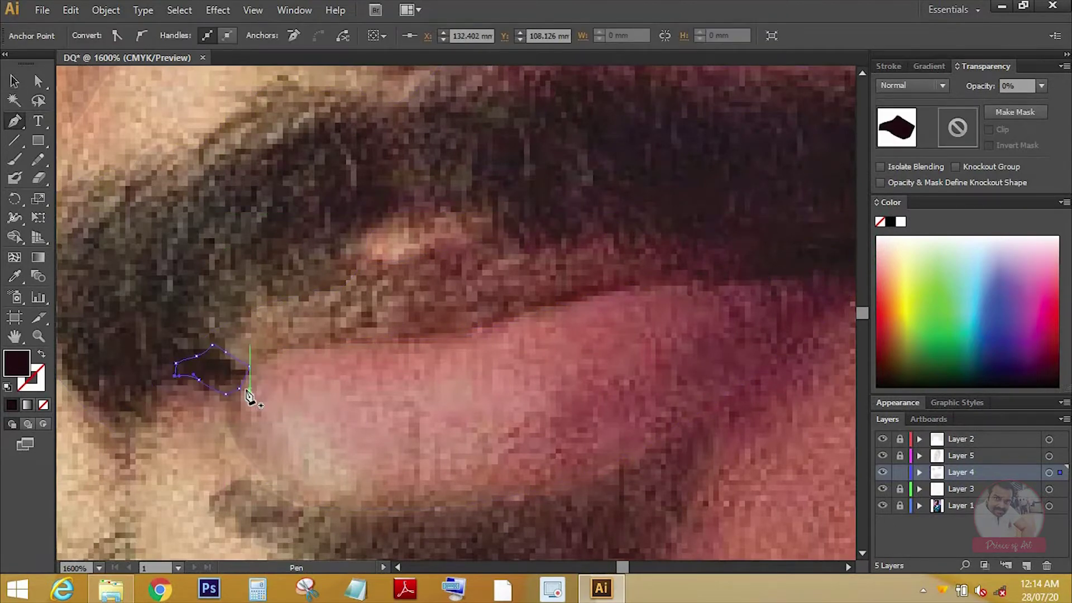
scroll(391, 251, "up", 5)
scroll(400, 311, "up", 5)
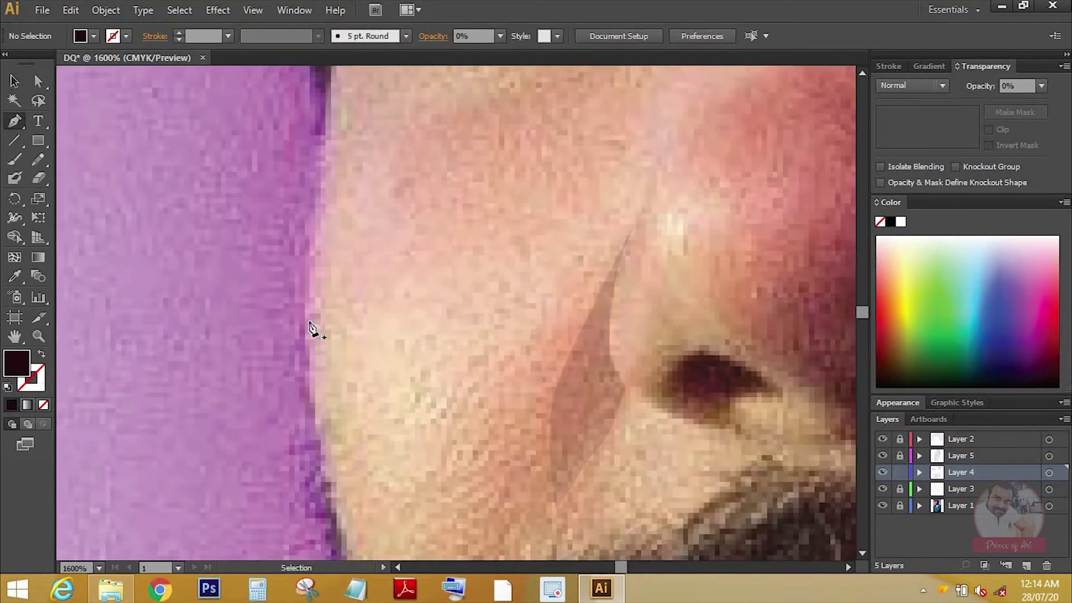
- Trace the beard's left jaw edge against the pink background at 1600% zoom, panning downward
key("p")
left_click_drag(300, 306, 301, 333)
left_click_drag(308, 375, 318, 336)
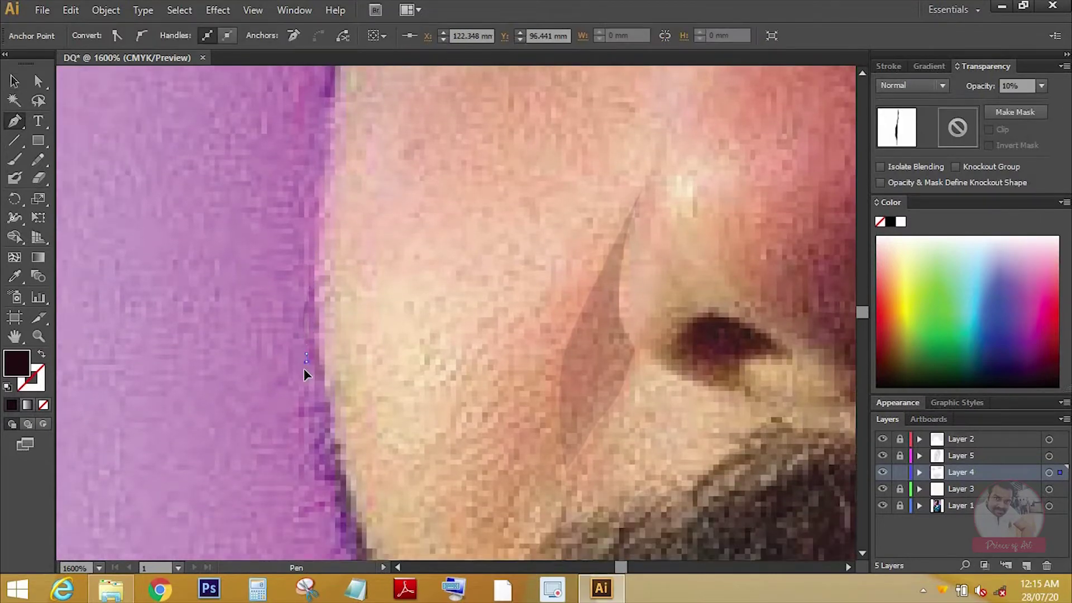
scroll(299, 430, "down", 2)
scroll(282, 385, "down", 3)
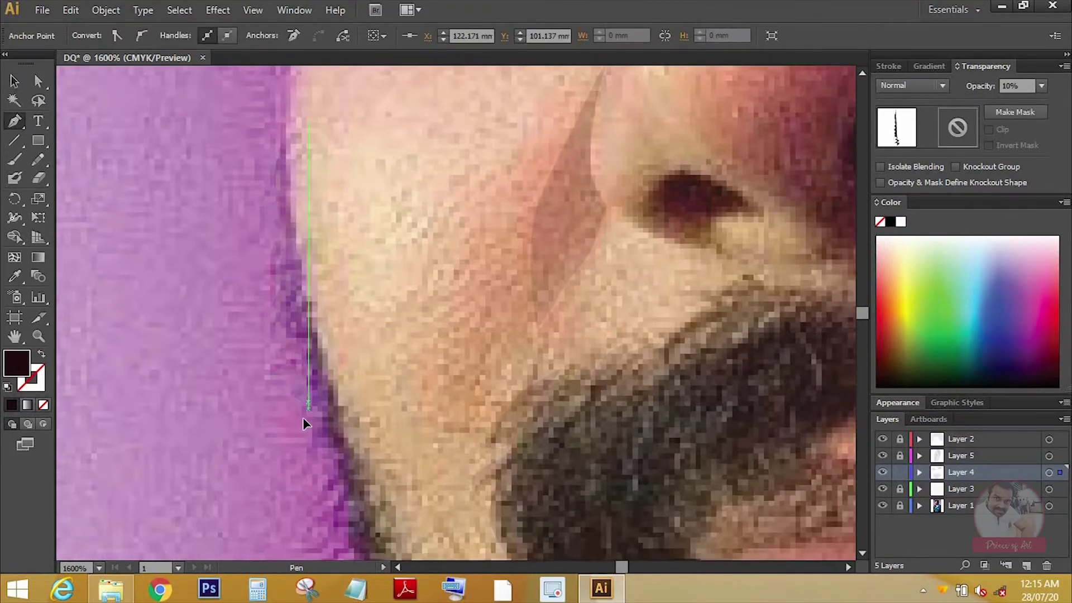
left_click_drag(309, 422, 219, 288)
left_click_drag(245, 396, 240, 278)
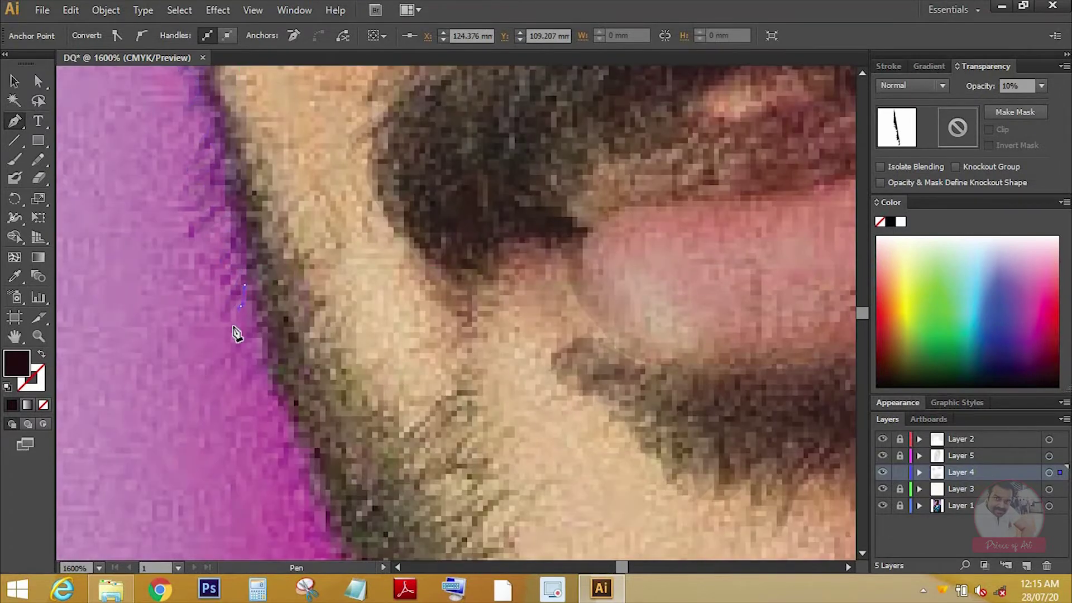
left_click_drag(260, 343, 281, 318)
left_click_drag(280, 398, 234, 277)
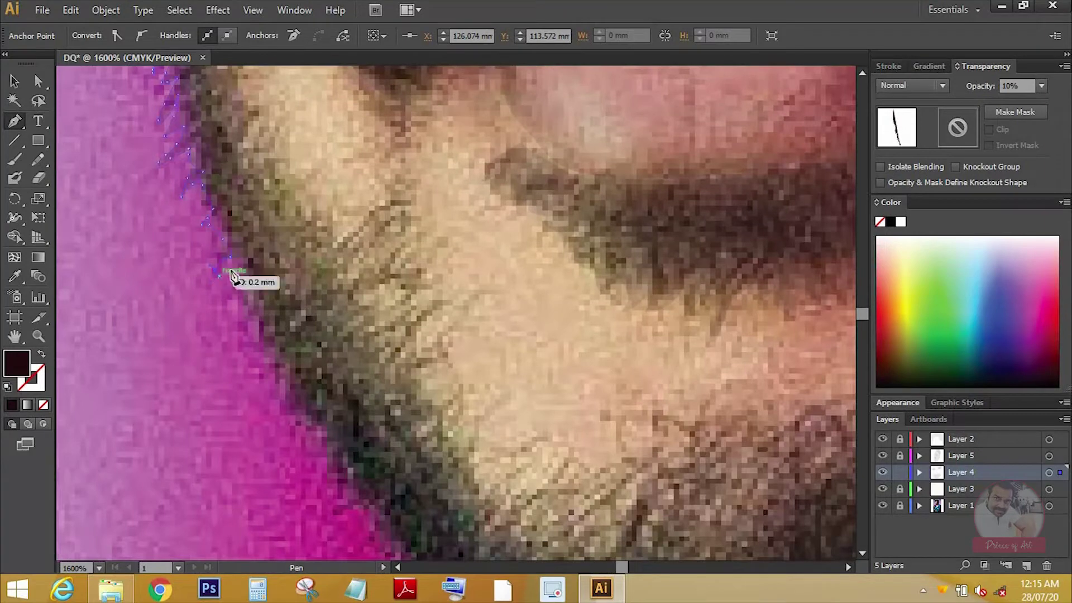
mouse_move(267, 337)
left_mouse_down()
mouse_move(242, 318)
mouse_move(255, 340)
mouse_move(244, 318)
left_mouse_up()
left_click_drag(362, 416, 251, 401)
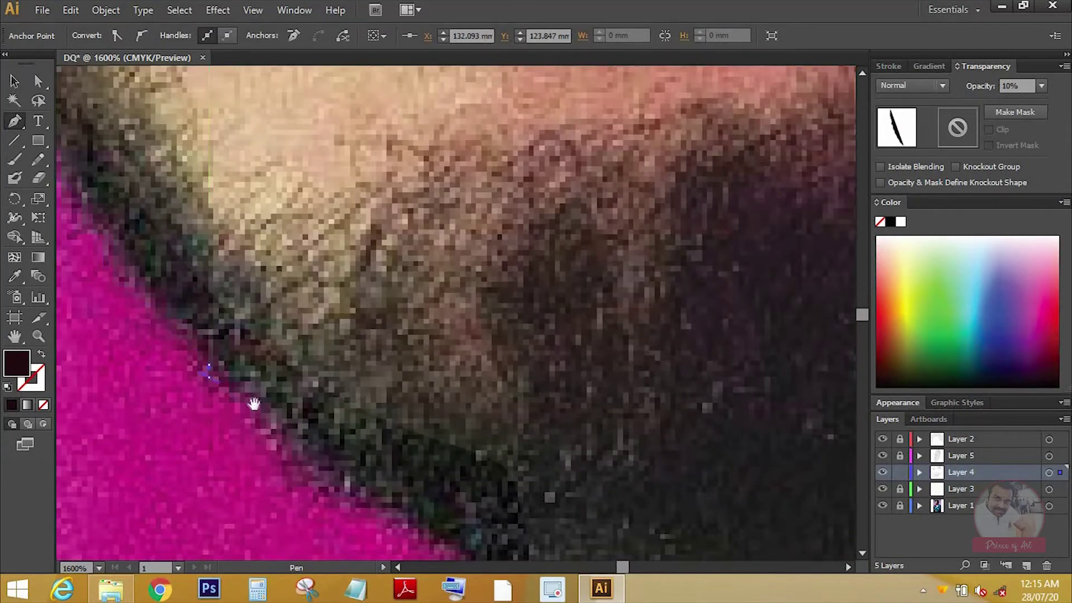
left_click_drag(275, 442, 251, 375)
mouse_move(342, 423)
left_mouse_down()
mouse_move(282, 430)
mouse_move(199, 371)
left_mouse_up()
left_click(205, 386)
key("ctrl+minus")
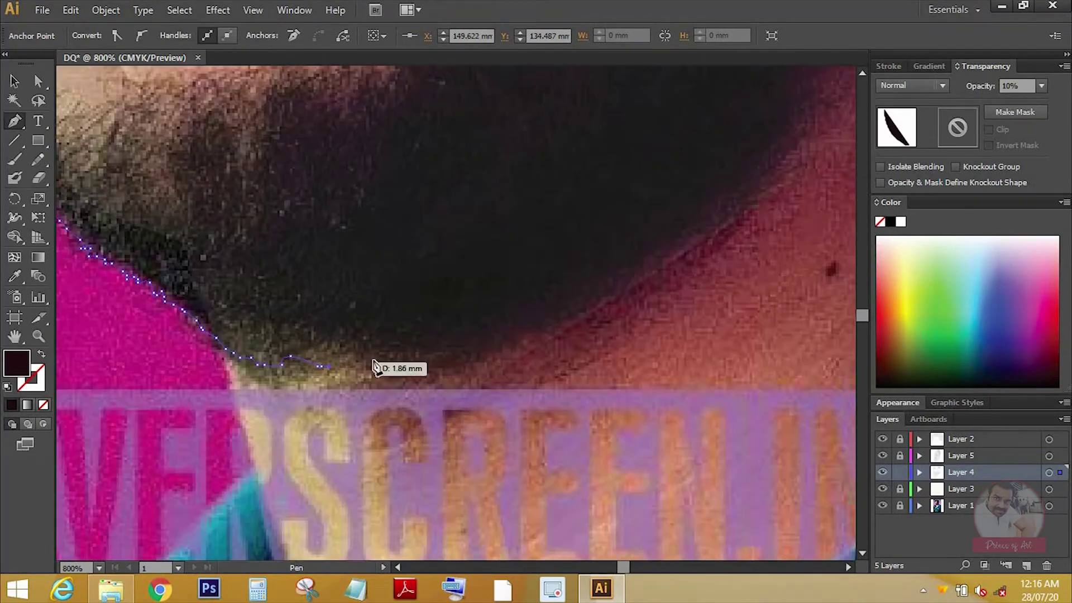
- Place anchors along the beard's lower edge around the chin and up the neck
left_click(441, 367)
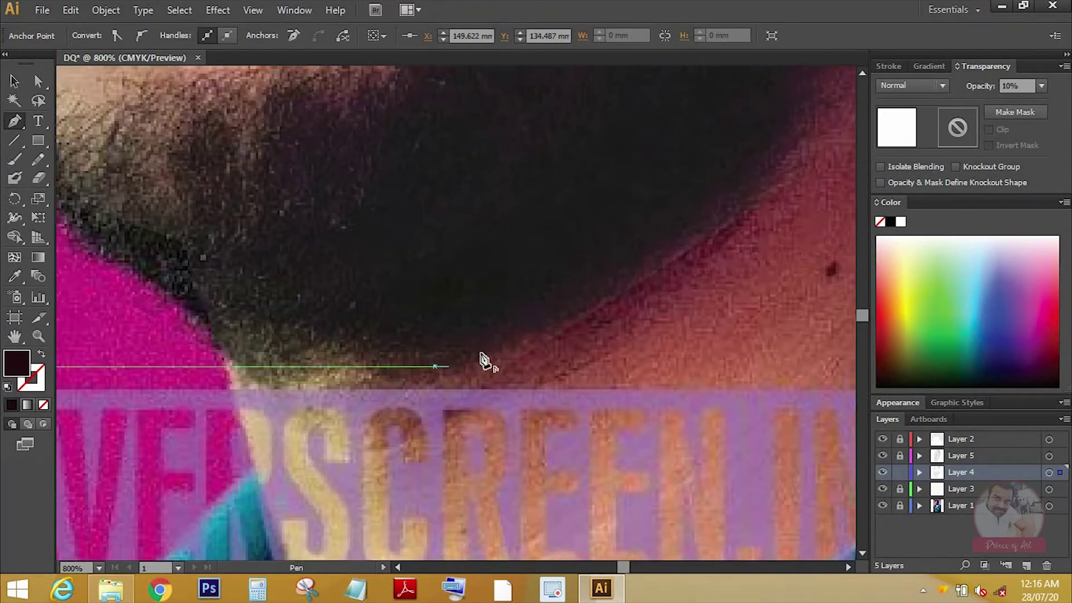
scroll(447, 339, "right", 3)
scroll(502, 359, "up", 2)
left_click(502, 359)
scroll(572, 384, "up", 2)
left_click(572, 384)
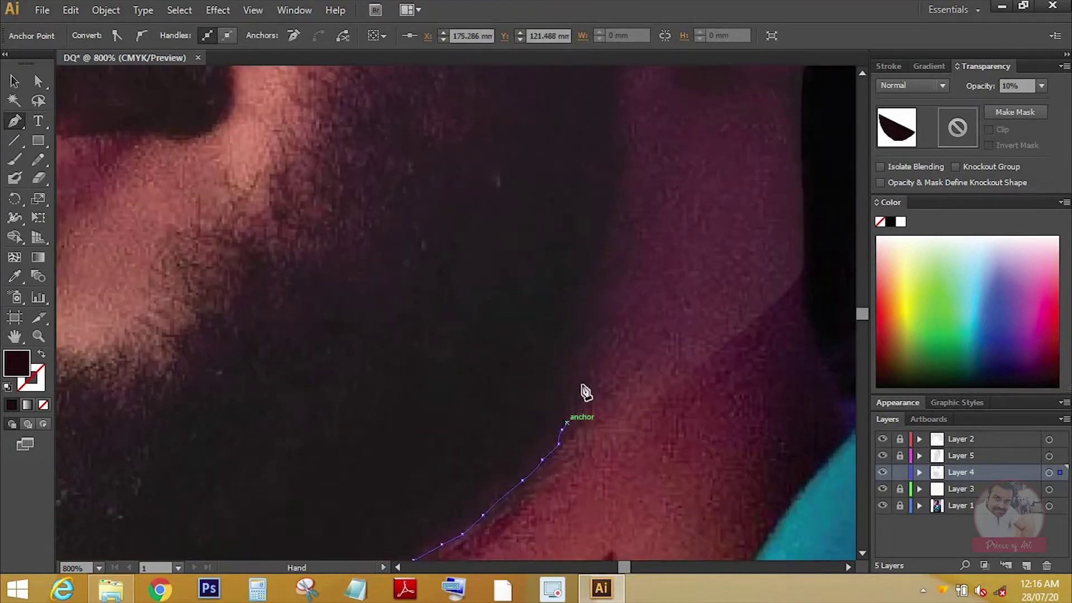
scroll(578, 413, "up", 3)
scroll(592, 313, "up", 2)
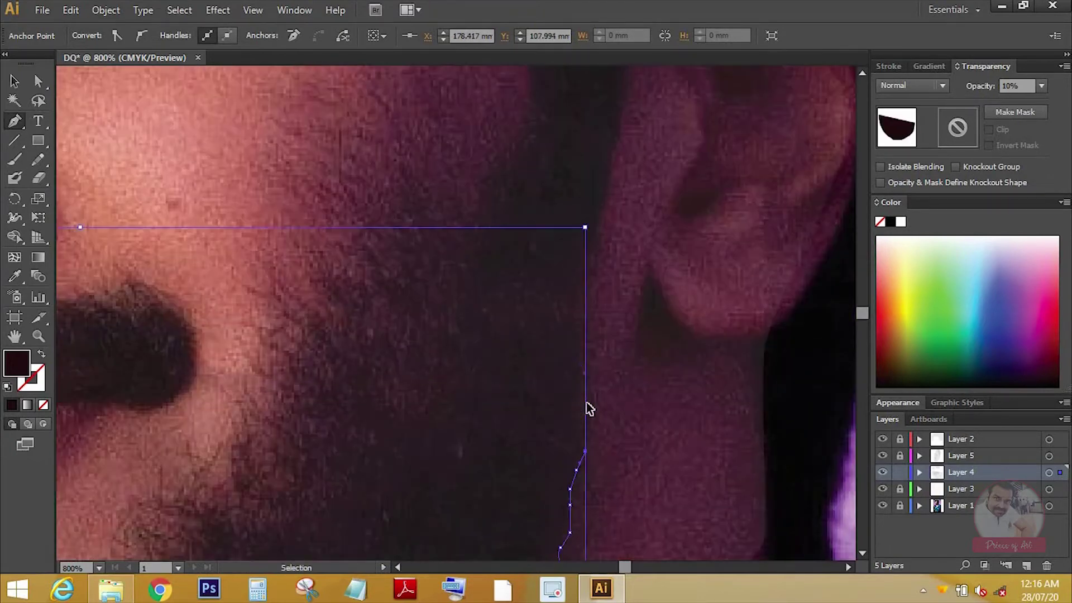
left_click_drag(579, 463, 583, 468)
scroll(567, 376, "up", 2)
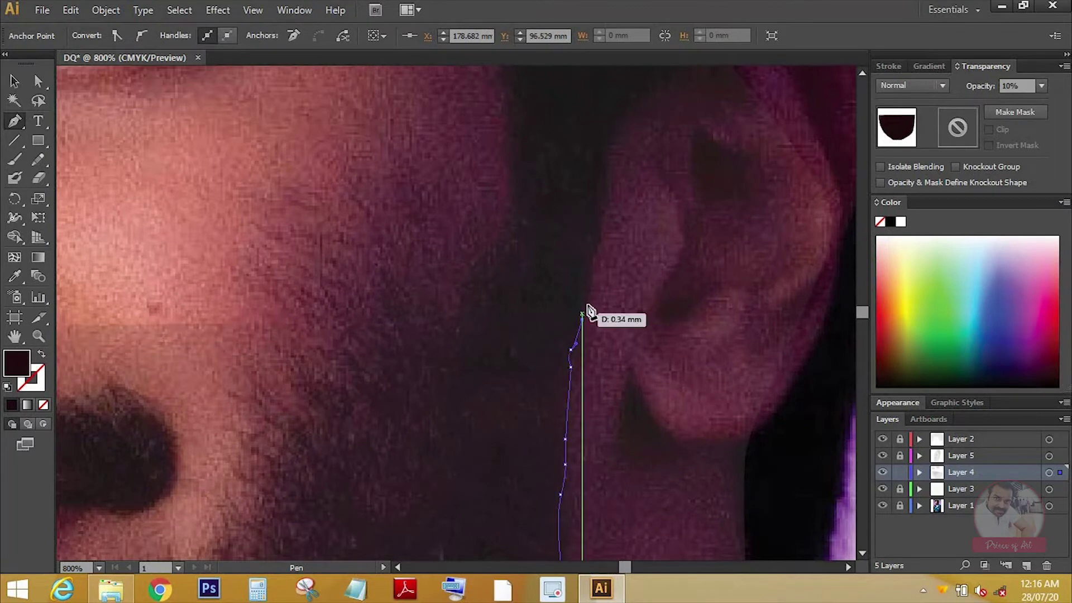
mouse_move(567, 383)
left_mouse_down()
mouse_move(574, 308)
mouse_move(567, 373)
left_mouse_up()
- Run the outline up beside the ear, across the sideburn top and down the inner cheek
left_click(569, 306)
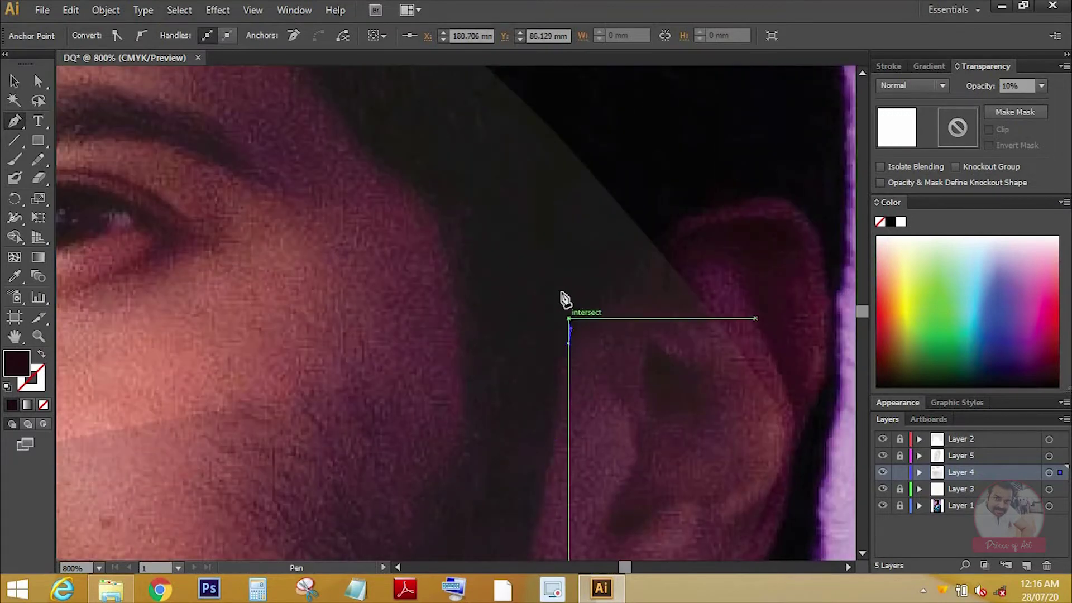
left_click(558, 288)
left_click(527, 272)
left_click(446, 241)
scroll(462, 399, "down", 3)
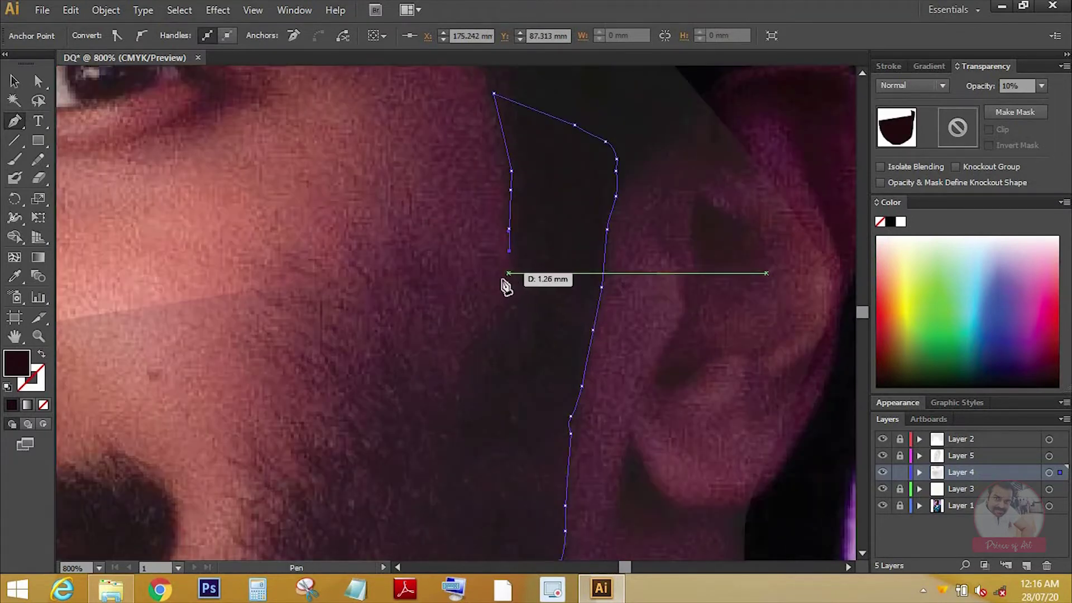
left_click(508, 276)
left_click_drag(483, 288, 471, 332)
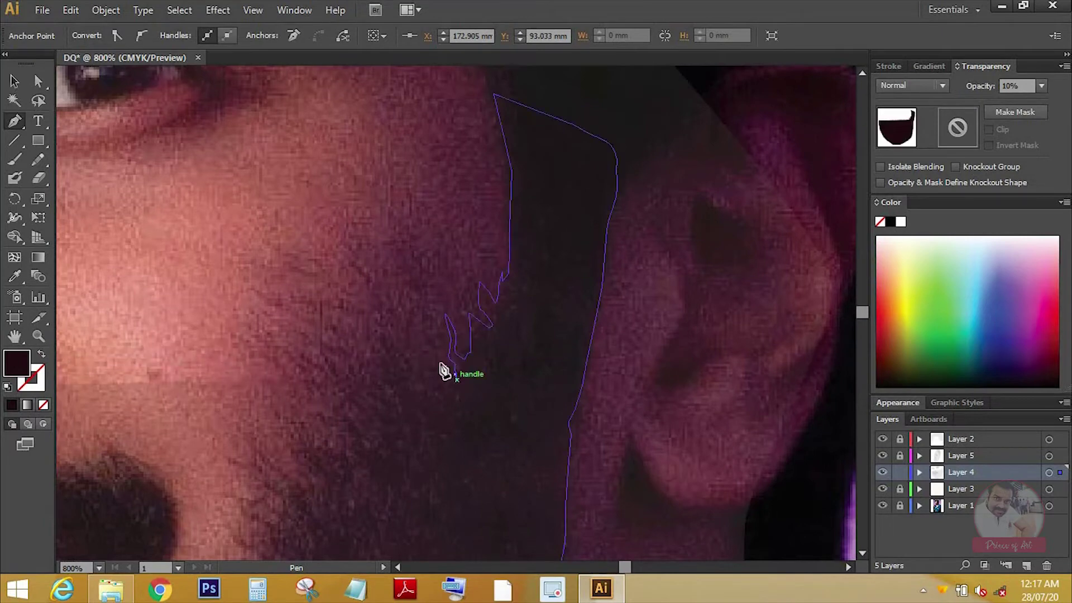
left_click_drag(399, 366, 405, 379)
left_click_drag(346, 395, 372, 402)
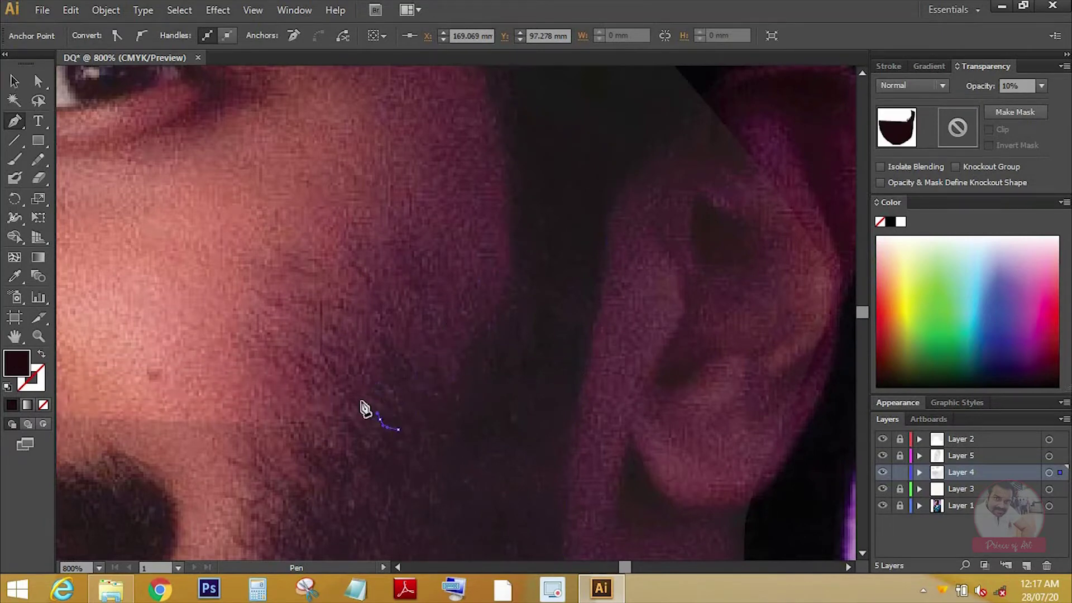
- Shape the jagged beard hair tips along the cheek toward the chin and mouth corner
scroll(357, 379, "down", 3)
left_click_drag(322, 466, 351, 466)
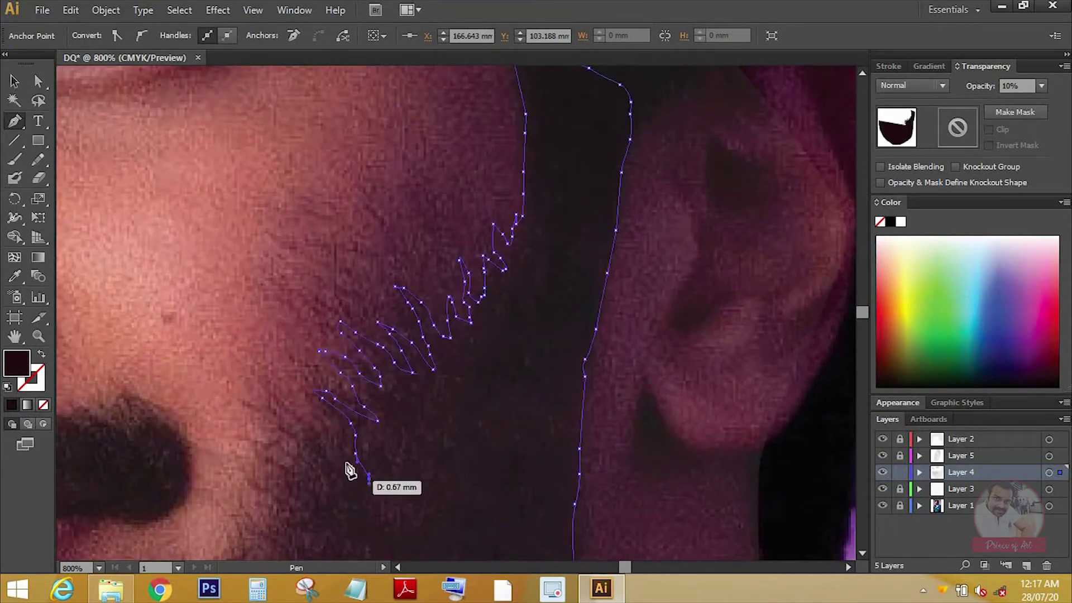
scroll(299, 464, "down", 3)
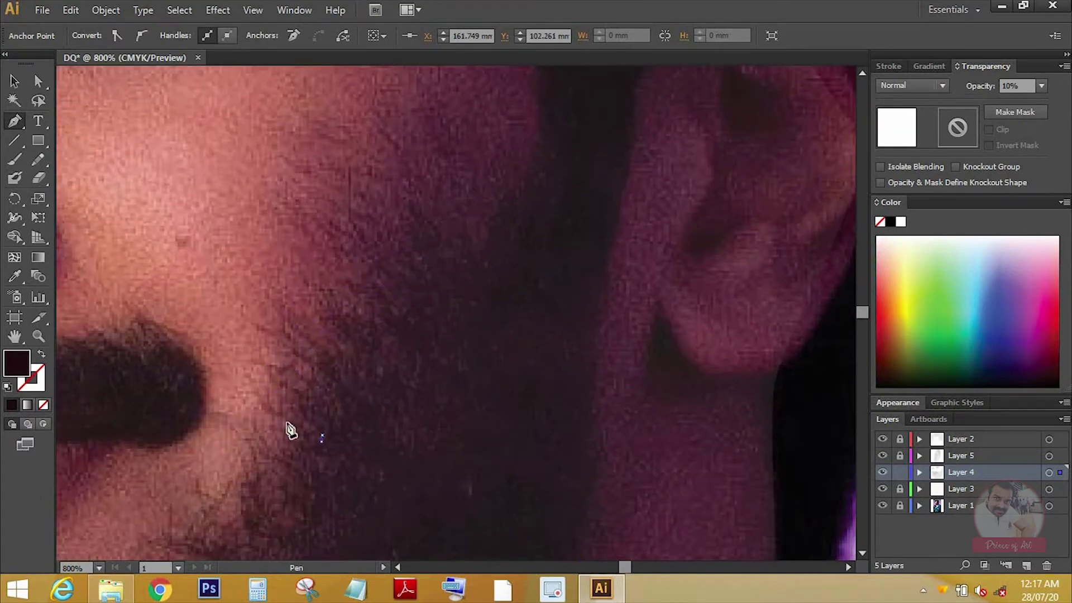
scroll(297, 484, "left", 5)
scroll(316, 484, "down", 3)
left_click(336, 417)
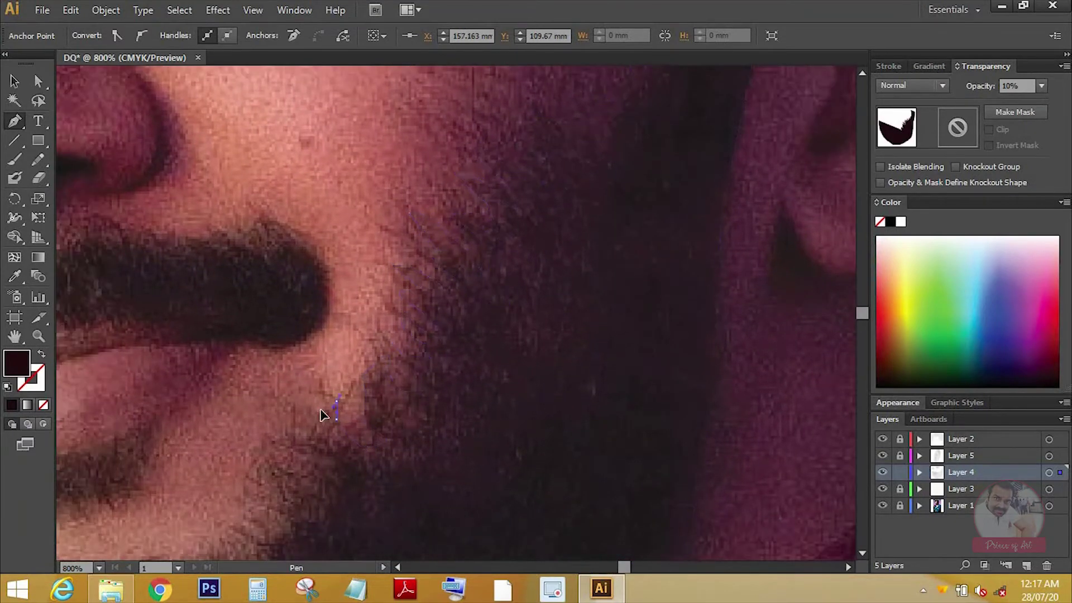
scroll(307, 441, "down", 3)
scroll(315, 391, "up", 3)
left_click(340, 426)
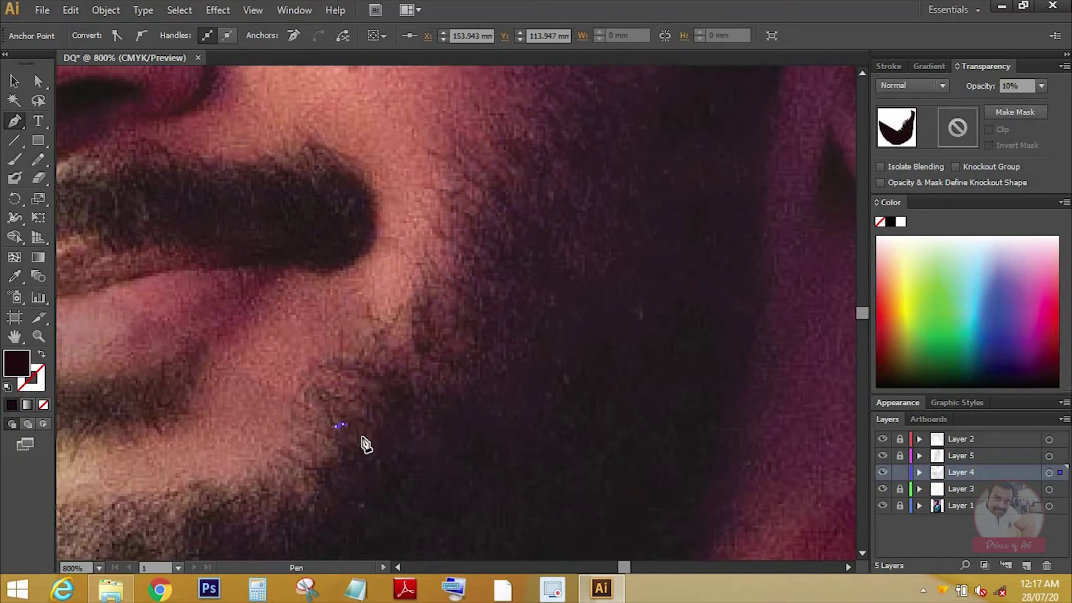
left_click_drag(307, 449, 416, 427)
left_click(357, 445)
- Trace the beard edge under the lower lip and up toward the mustache
left_click(227, 461)
scroll(290, 463, "left", 5)
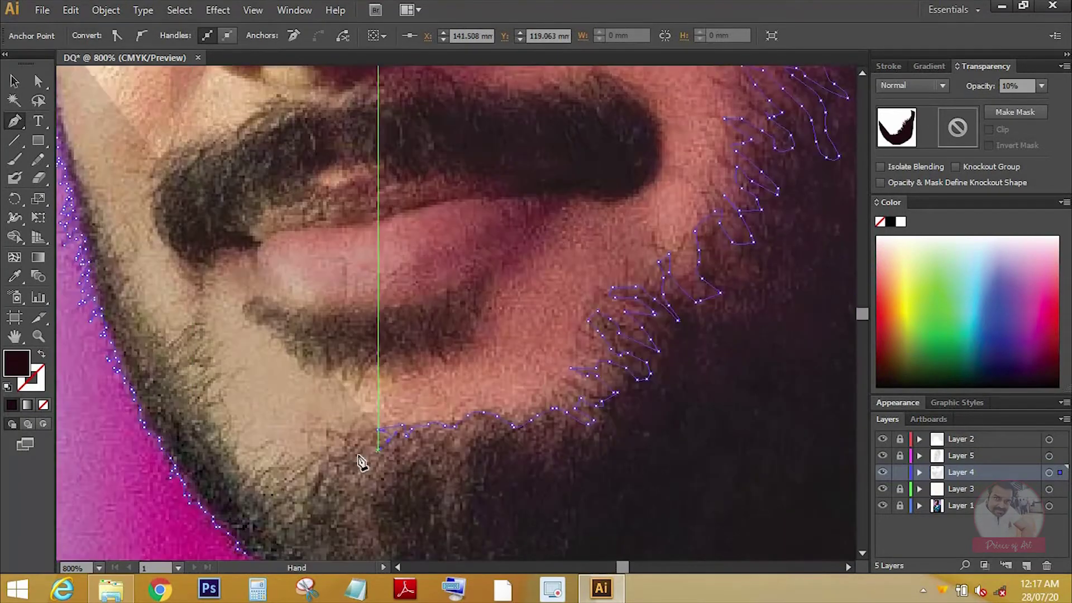
left_click(262, 466)
left_click(212, 413)
left_click(222, 385)
left_click(162, 301)
scroll(328, 466, "up", 3)
scroll(328, 466, "left", 4)
left_click(319, 433)
- Zoom out to review the whole beard outline and hide the Layer 1 reference photo
key("ctrl+minus")
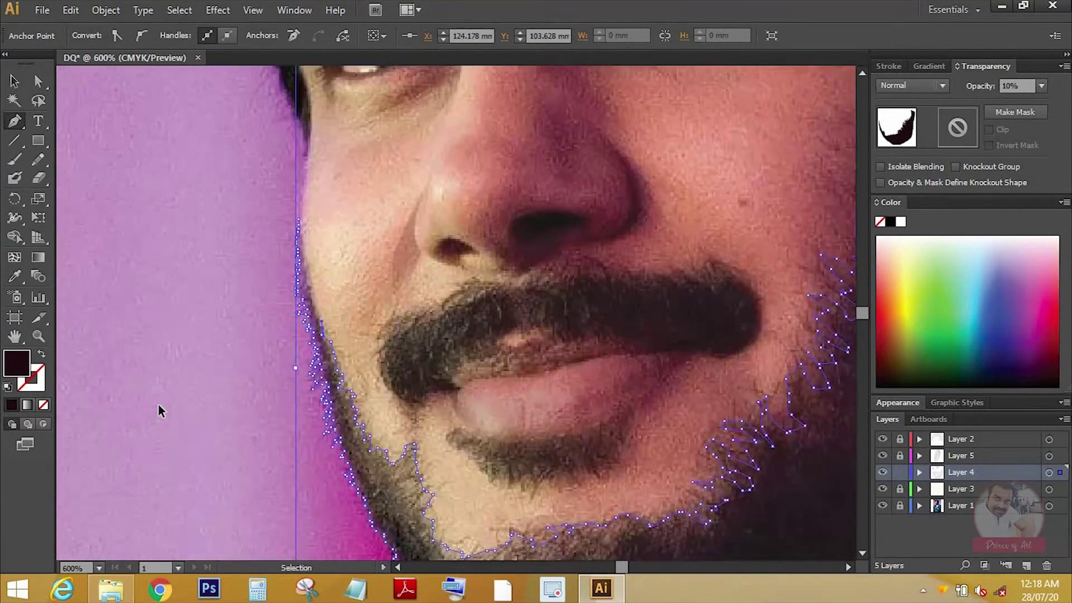
key("ctrl+plus")
key("ctrl+plus")
key("ctrl+plus")
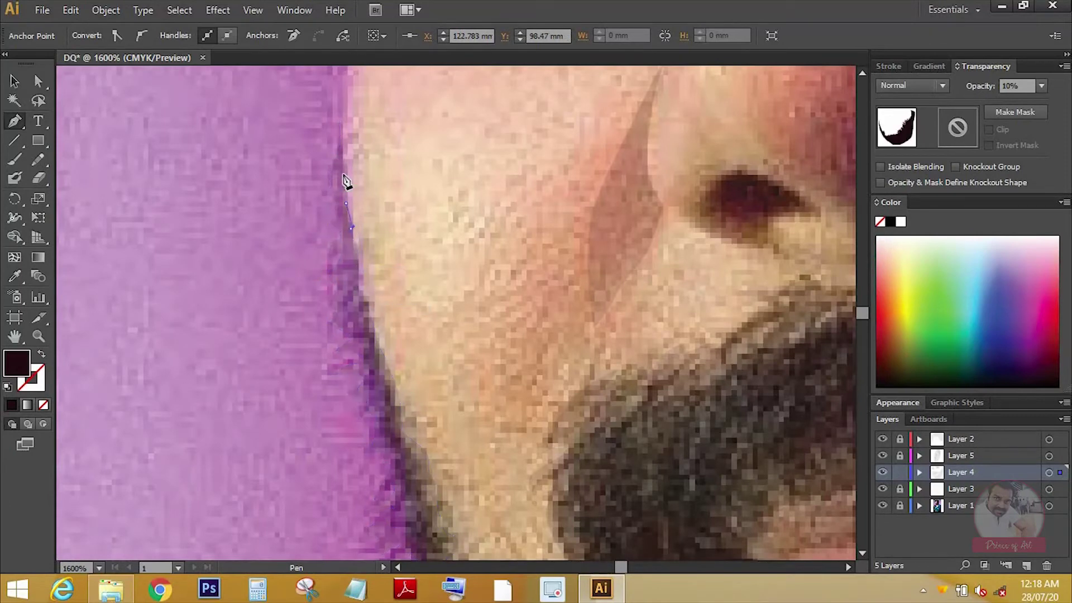
key("ctrl+minus")
key("ctrl+minus")
key("ctrl+minus")
key("ctrl+minus")
key("ctrl+minus")
key("ctrl+minus")
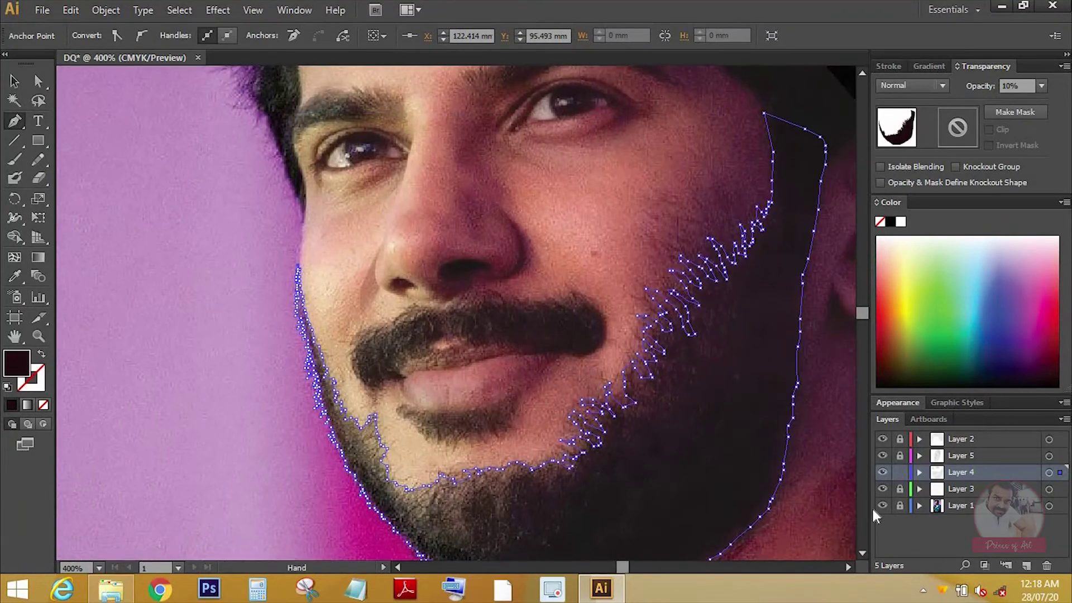
left_click(882, 505)
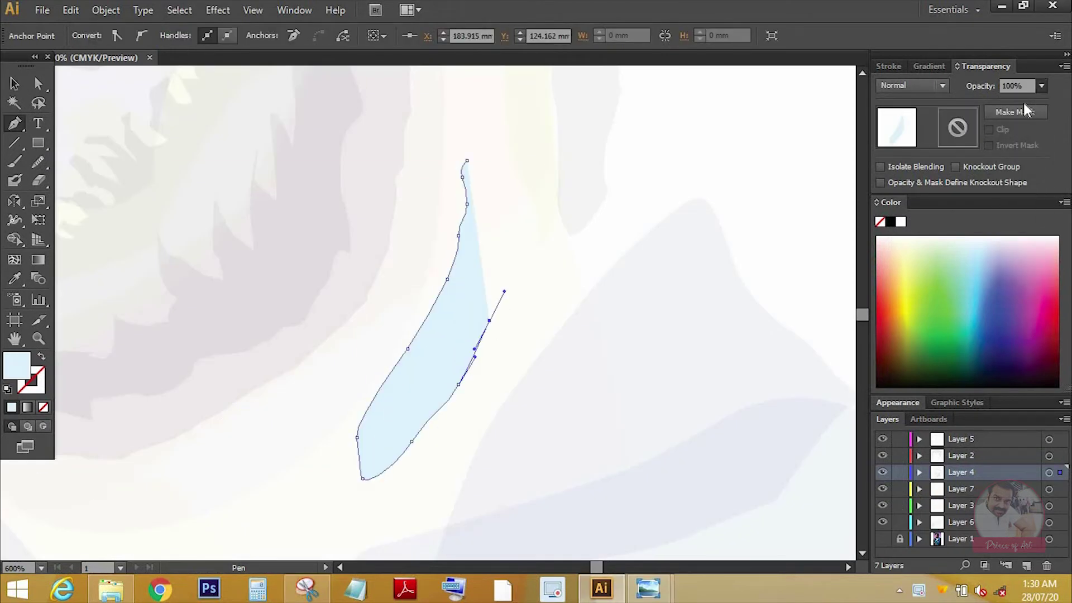
- Set the eyebrow, lower lid, iris and eye outline shapes to 100% opacity
left_click(1020, 103)
left_click_drag(461, 220, 471, 283)
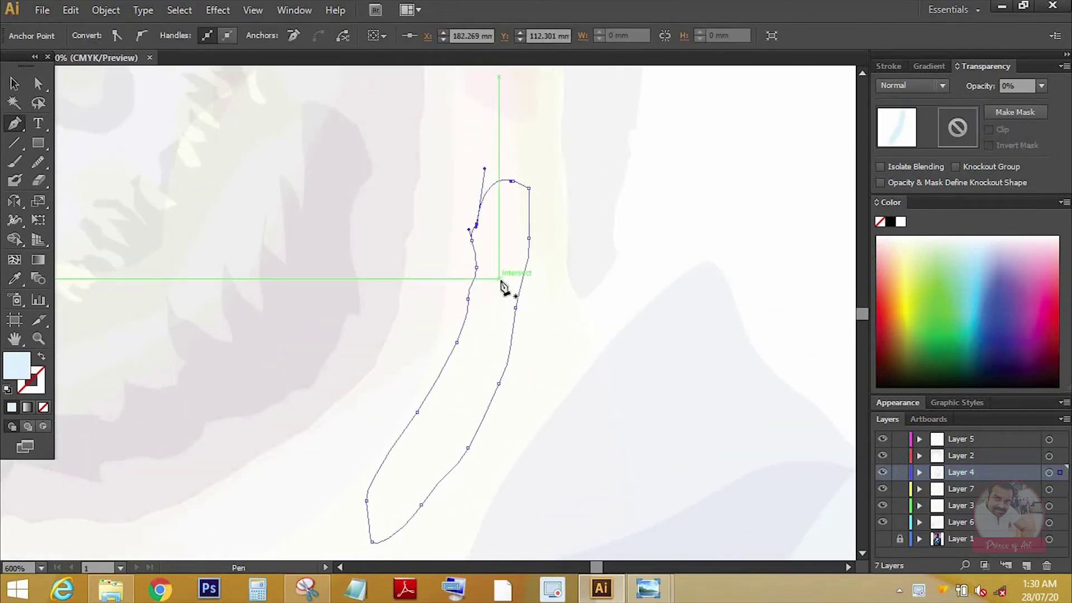
mouse_move(369, 449)
left_mouse_down()
mouse_move(567, 354)
mouse_move(646, 264)
left_mouse_up()
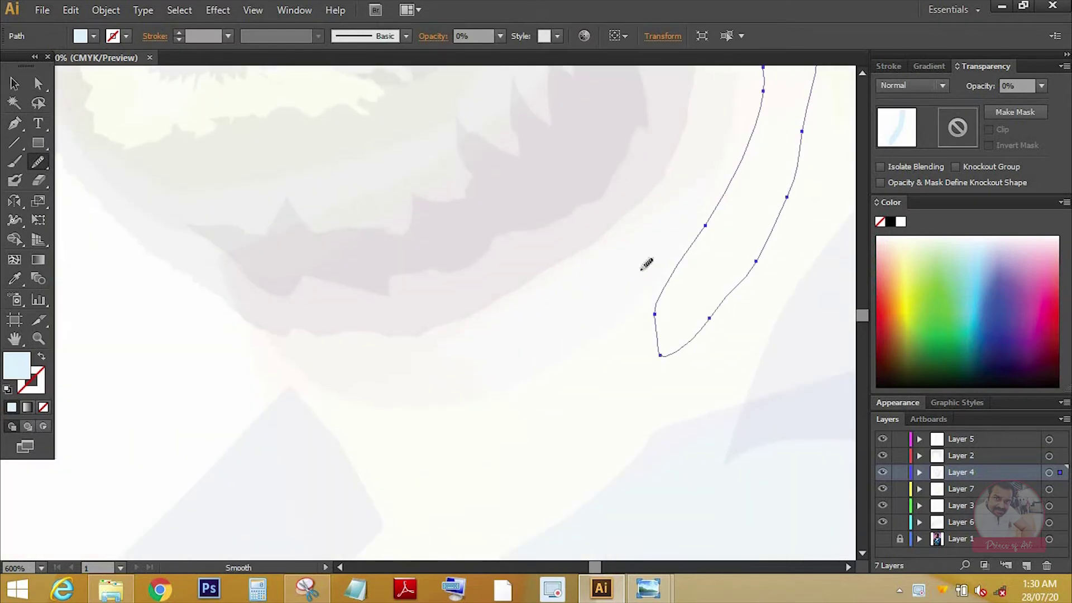
left_click_drag(230, 125, 303, 238)
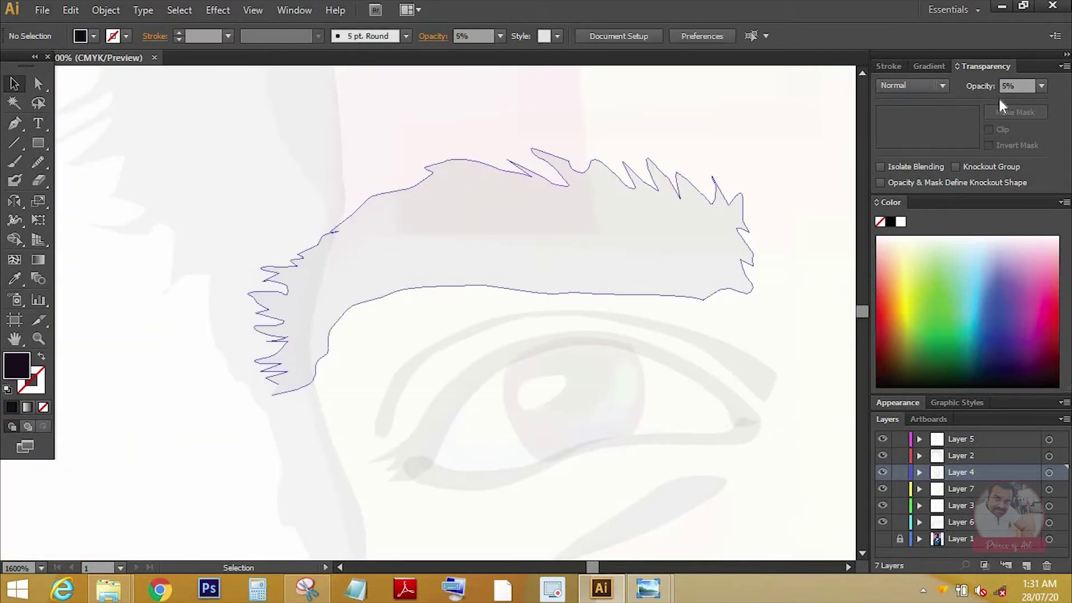
left_click(1009, 277)
left_click(1041, 85)
left_click(1021, 278)
left_click(1041, 86)
left_click(1020, 278)
left_click_drag(687, 309, 534, 258)
left_click(594, 321)
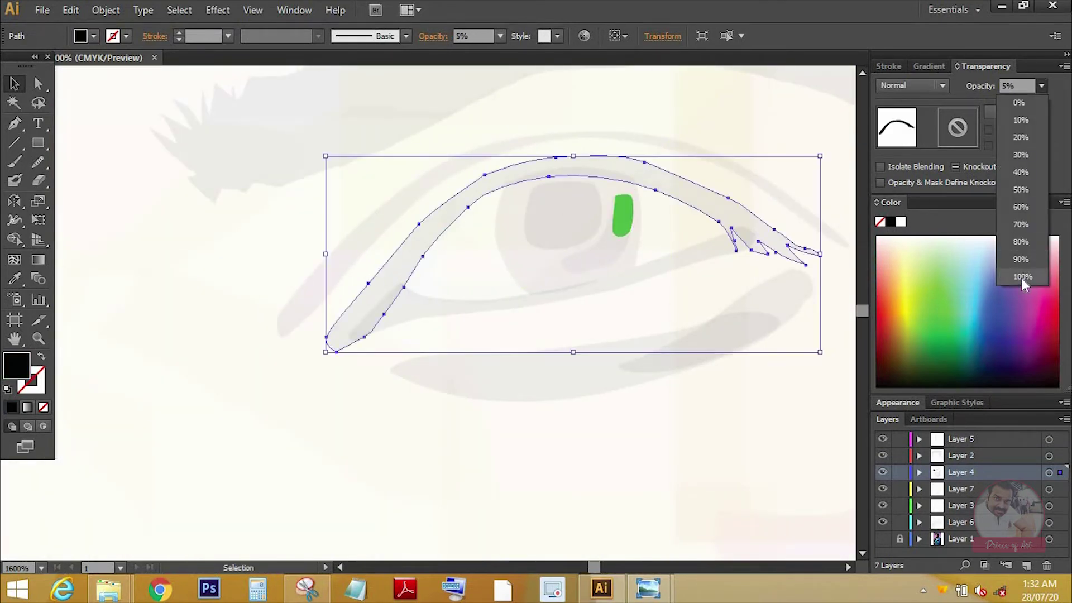
left_click(1023, 277)
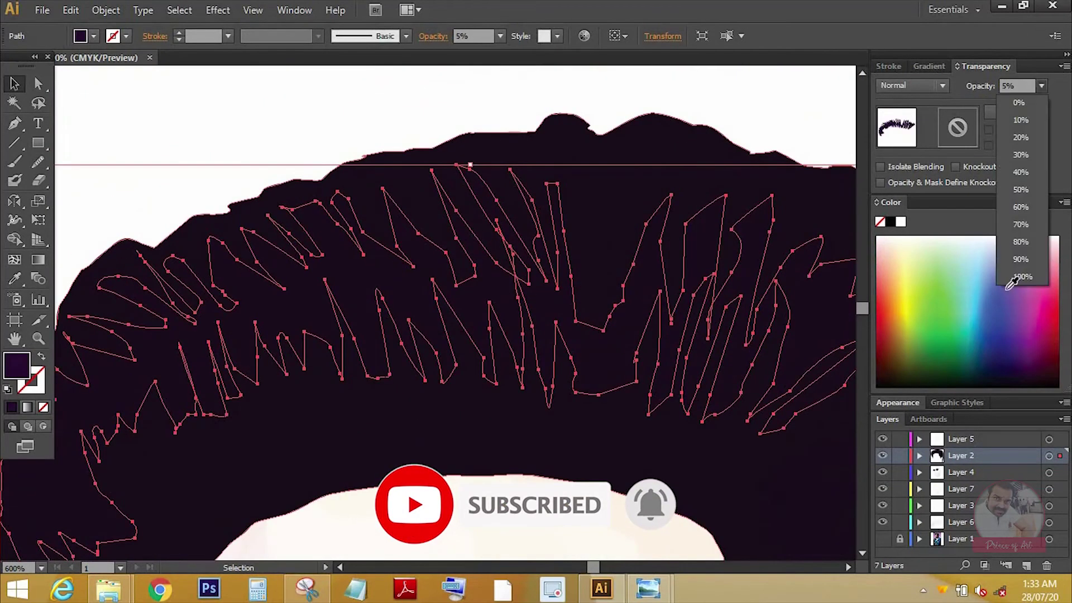
- Set the hair, ear shading, beard, mustache and nearby small shapes to 100% opacity
left_click(1021, 276)
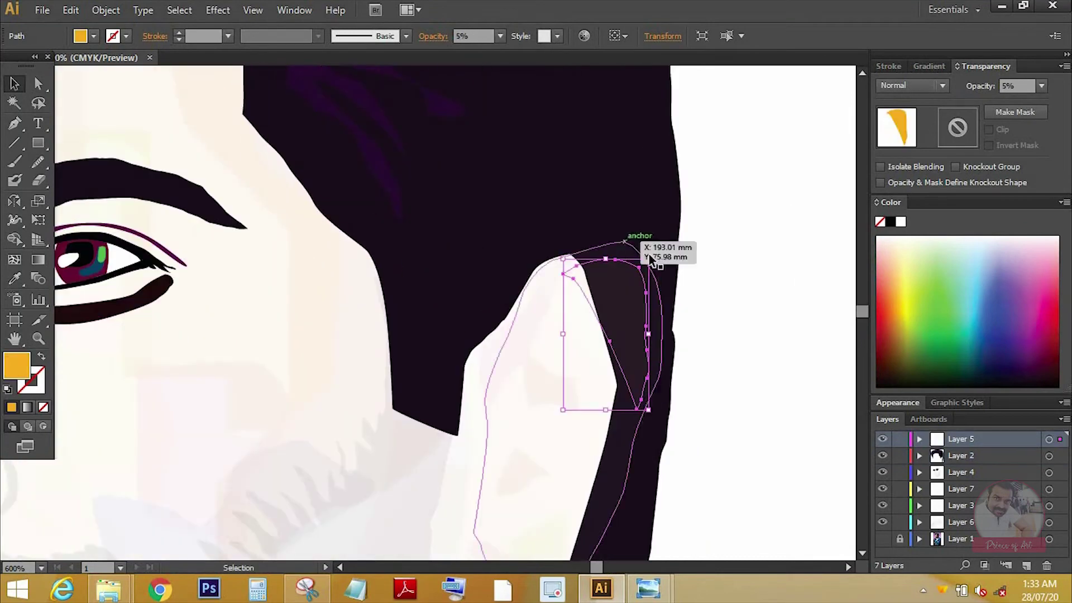
left_click(1041, 86)
left_click(1021, 276)
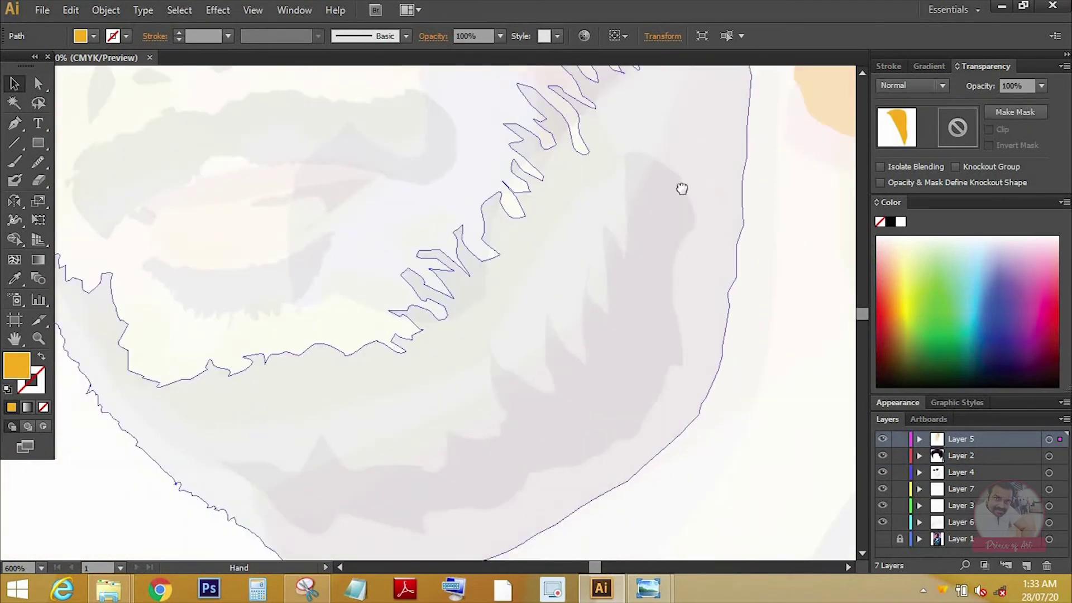
left_click(1041, 86)
left_click(1017, 267)
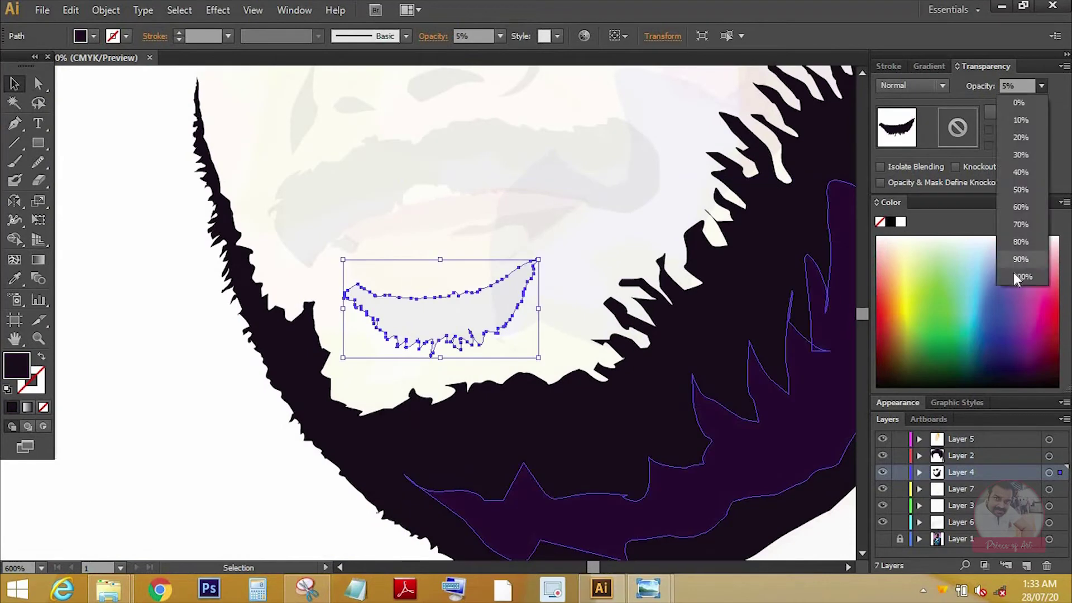
left_click(1017, 276)
left_click(1041, 85)
left_click(1022, 277)
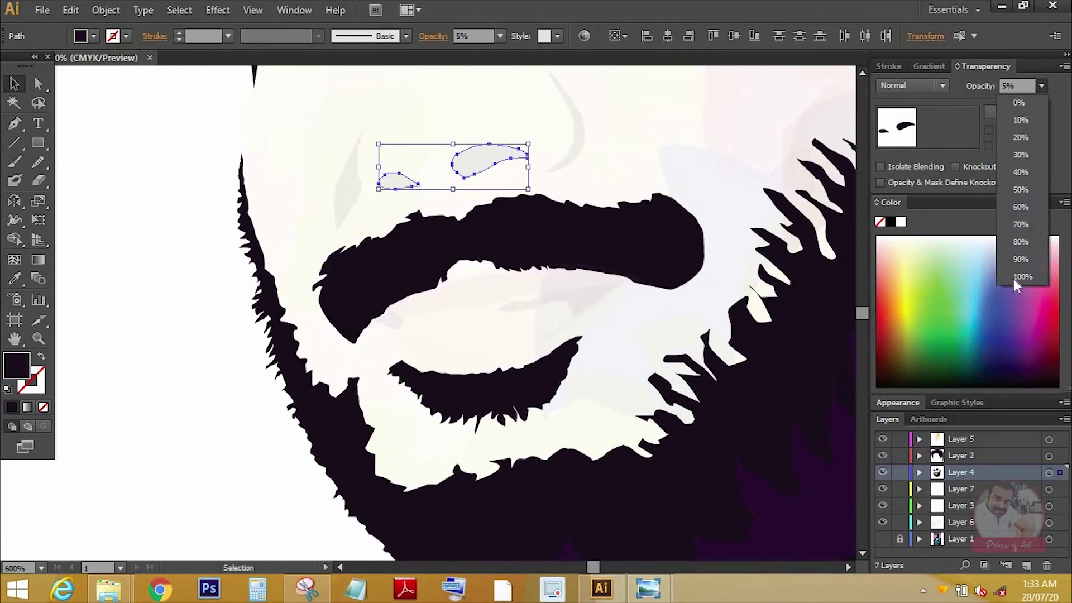
left_click(1020, 276)
- Make the nose contour and the orange upper lip and yellow lower lip fully opaque
left_click(1041, 86)
left_click(1019, 277)
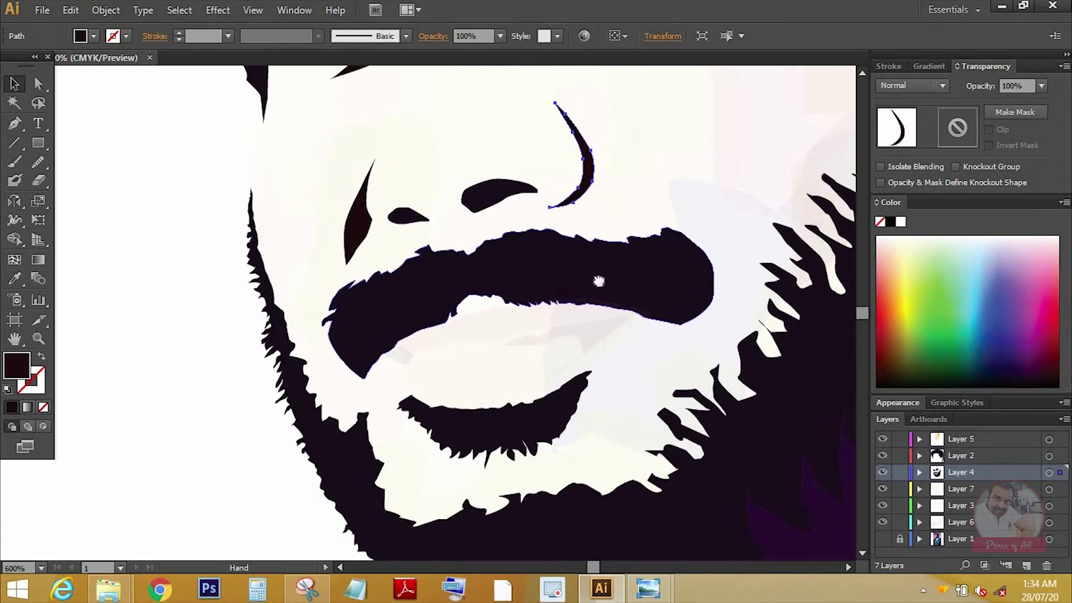
left_click(1042, 86)
left_click(1019, 276)
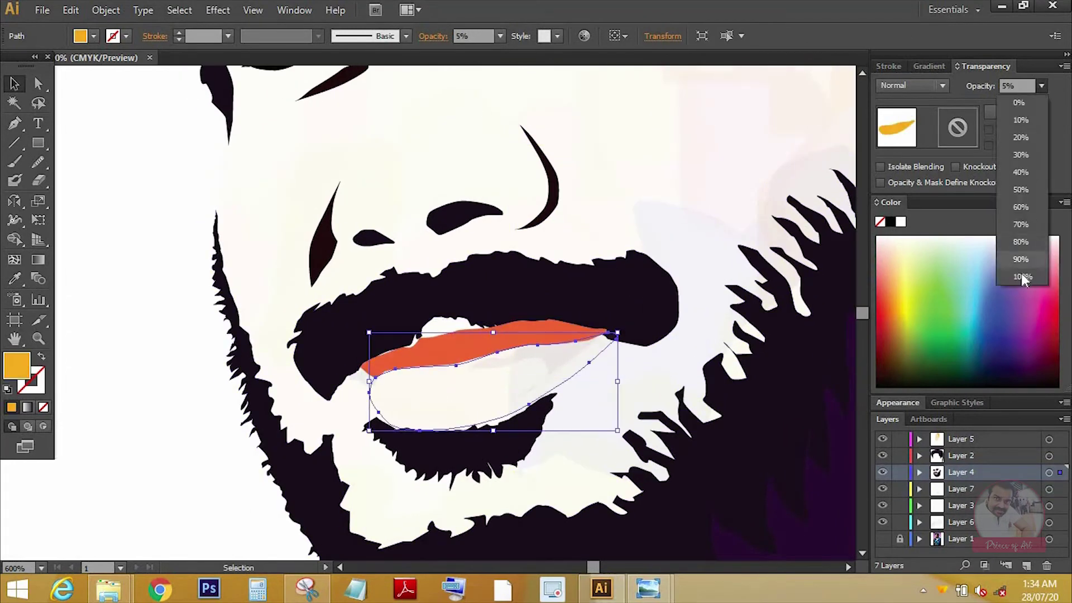
left_click(1022, 277)
key("ctrl+minus")
key("ctrl+minus")
left_click_drag(464, 368, 449, 343)
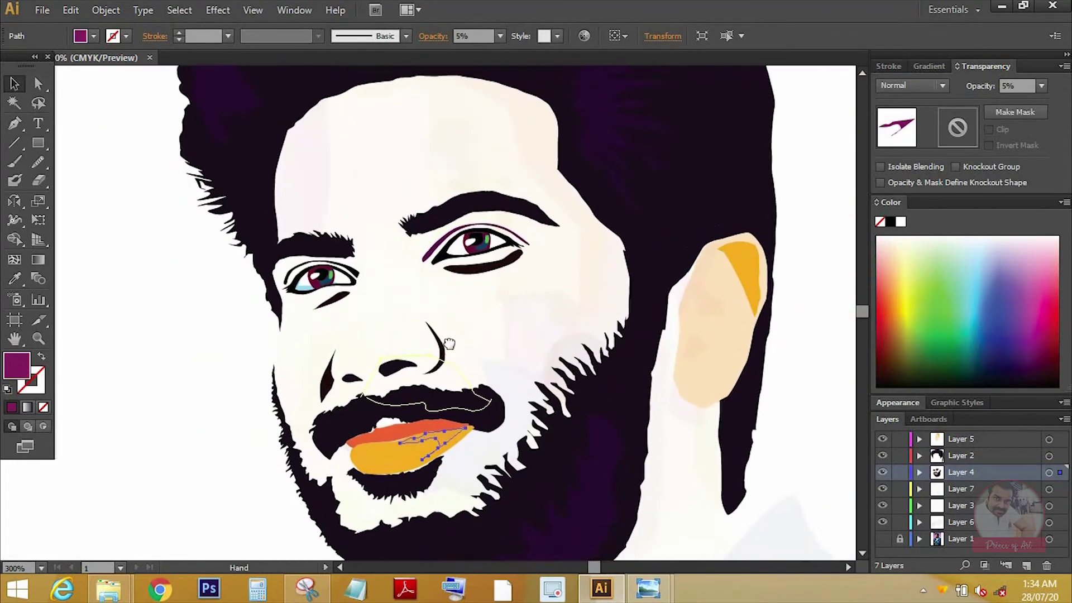
key("ctrl+plus")
key("ctrl+plus")
key("ctrl+plus")
left_click(312, 245)
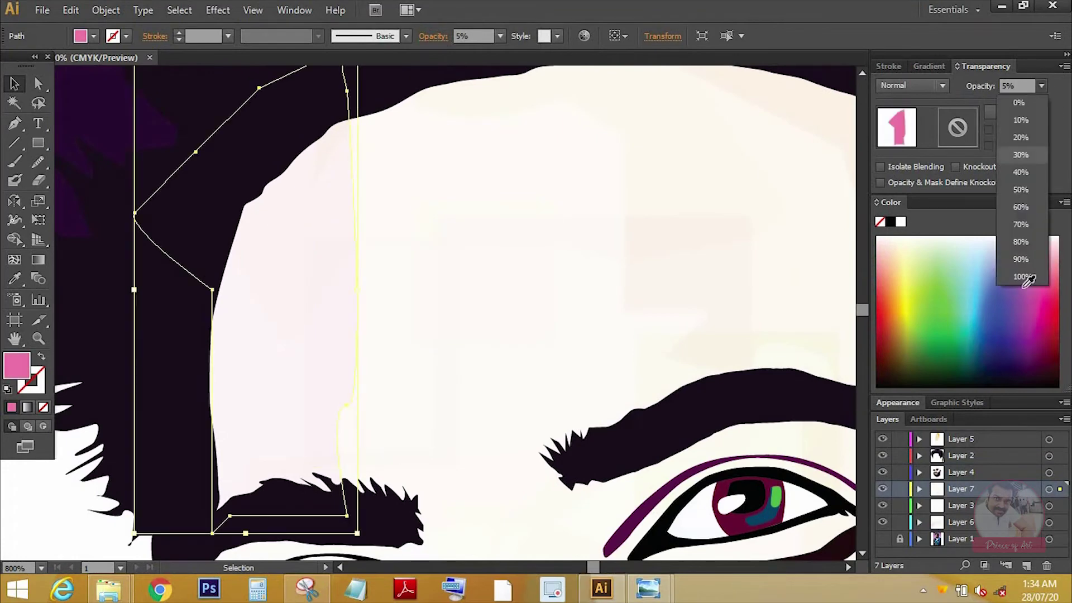
- Set the pink forehead facet, yellow square and light pink rectangle to 100% opacity
left_click(1023, 277)
left_click(1022, 274)
left_click(483, 274)
left_click(1023, 273)
left_click(377, 371)
left_click(1041, 85)
left_click(1022, 273)
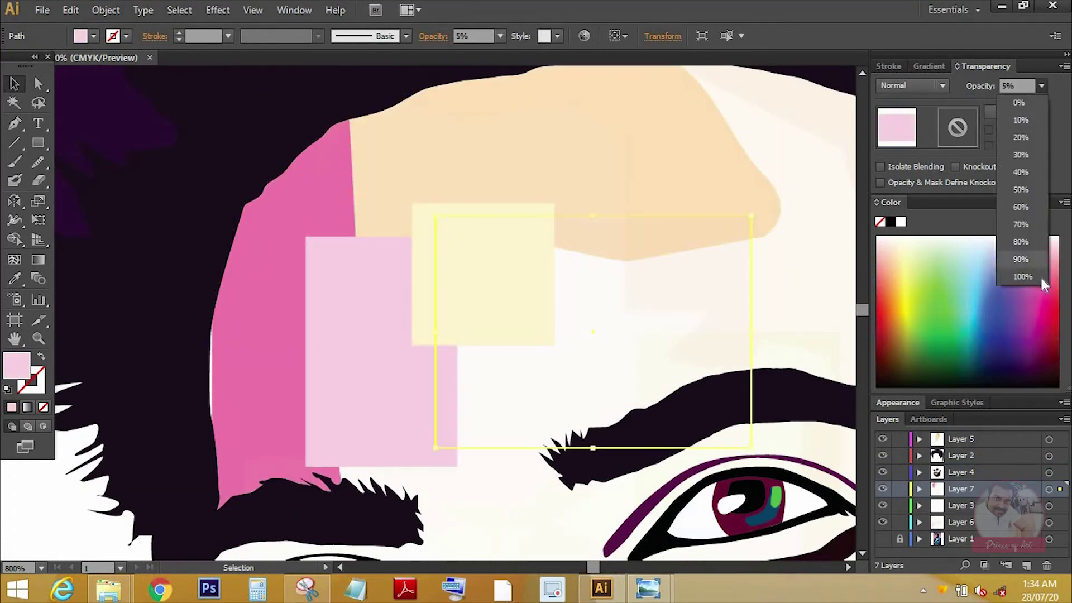
left_click(1022, 277)
- Make the orange and orange-red hairline facets fully opaque
left_click(551, 204)
left_click(1041, 85)
left_click(1022, 277)
left_click(631, 215)
left_click(1042, 86)
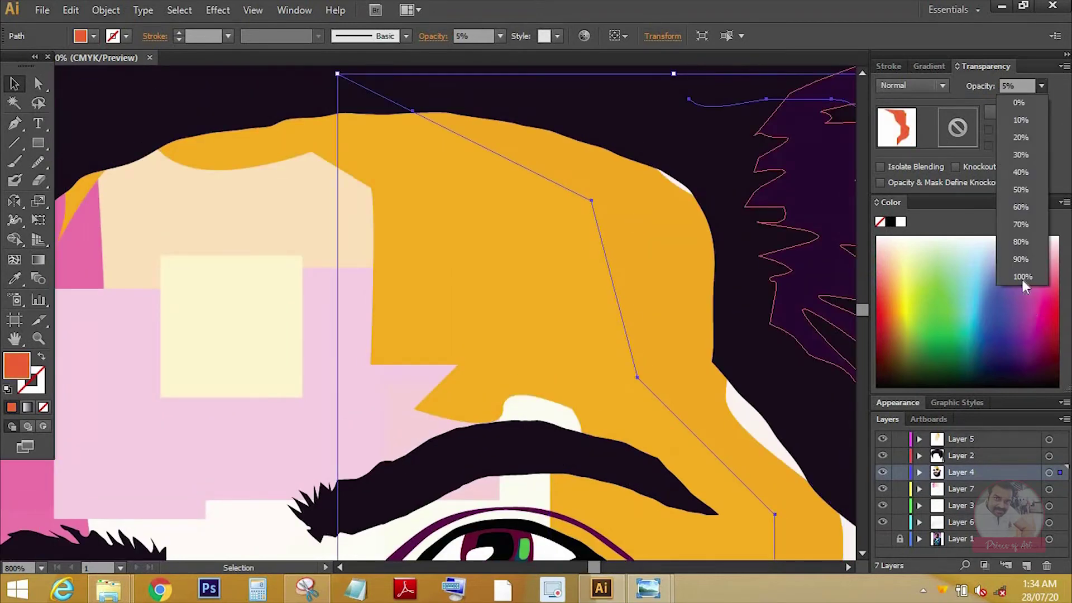
left_click(1022, 277)
- Set the skin and brow facets around the eyes to 100% opacity
left_click_drag(558, 555, 545, 331)
left_click(498, 403)
left_click_drag(385, 287, 654, 270)
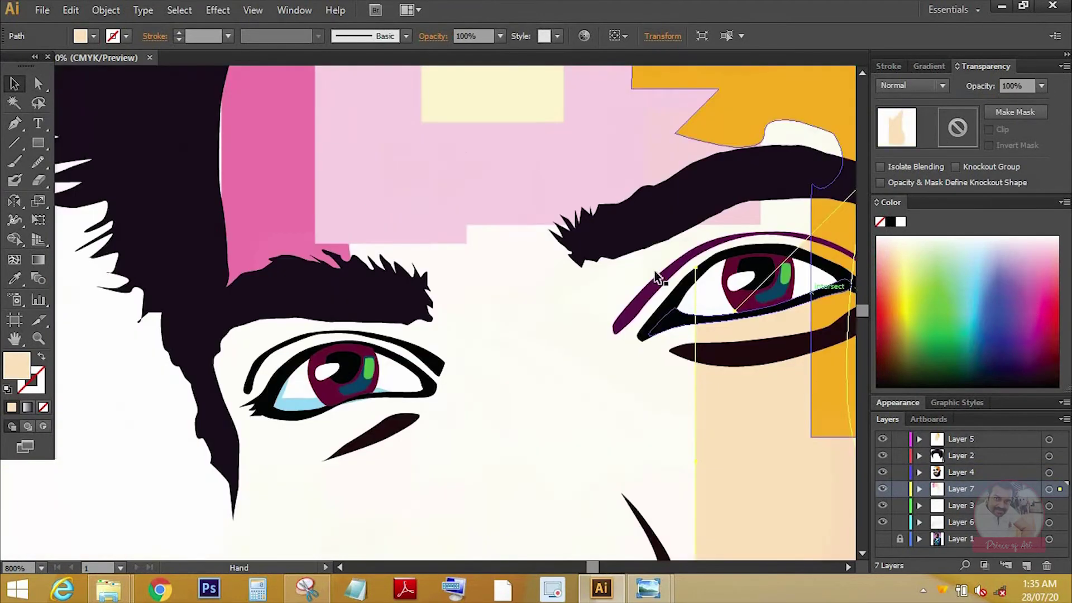
left_click(519, 279)
left_click(1041, 86)
left_click(1022, 277)
left_click_drag(521, 307, 530, 241)
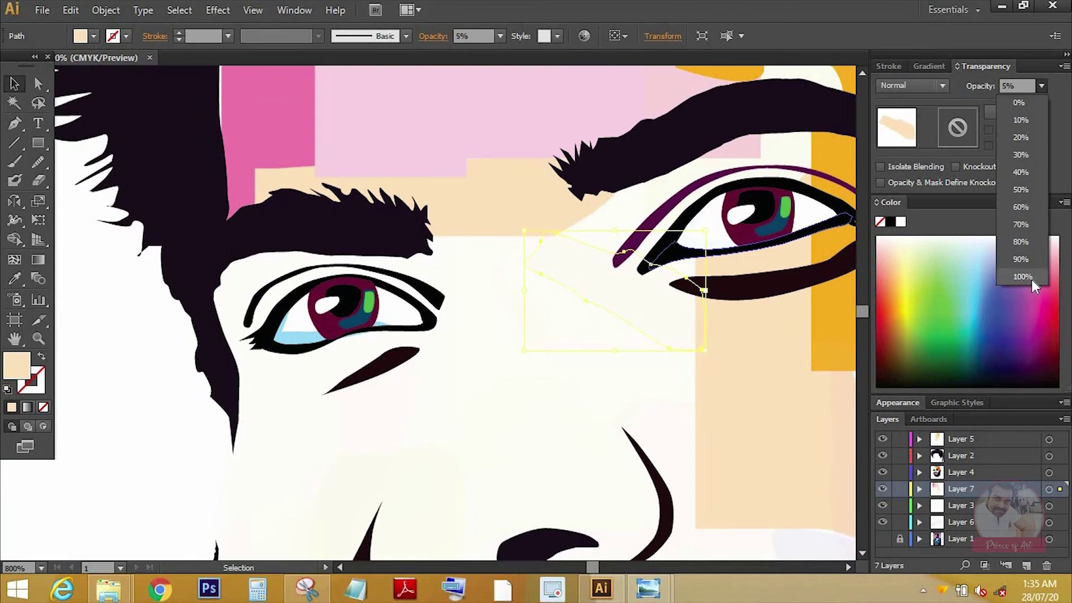
left_click(1022, 276)
- Make the lime facet by the eye and the peach facet beside the nose fully opaque
left_click_drag(649, 198, 610, 223)
left_click(1023, 277)
left_click_drag(572, 255, 496, 255)
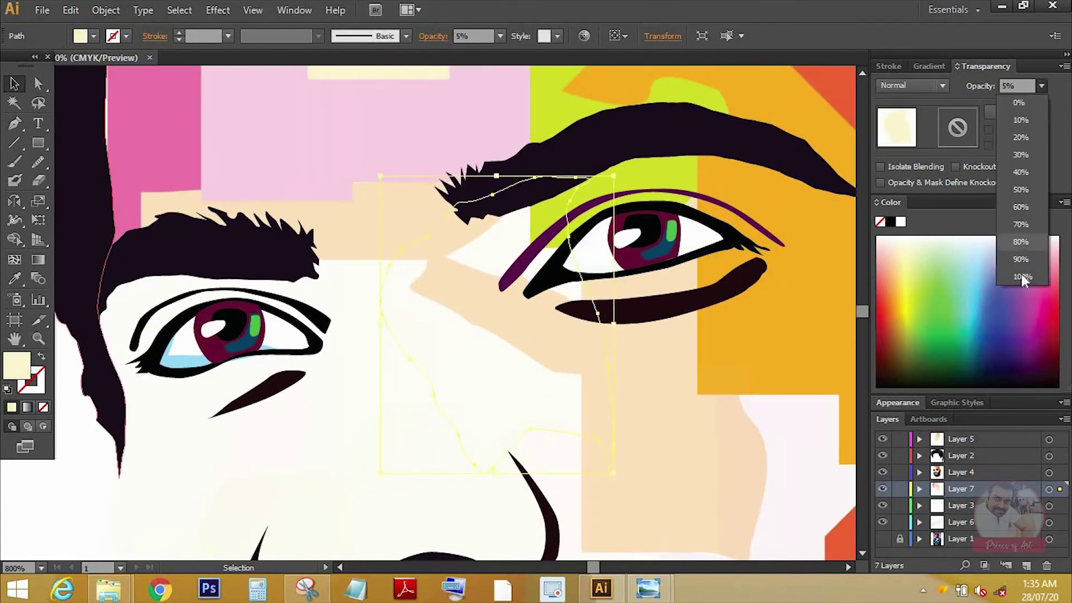
left_click(1022, 276)
left_click_drag(694, 430, 694, 303)
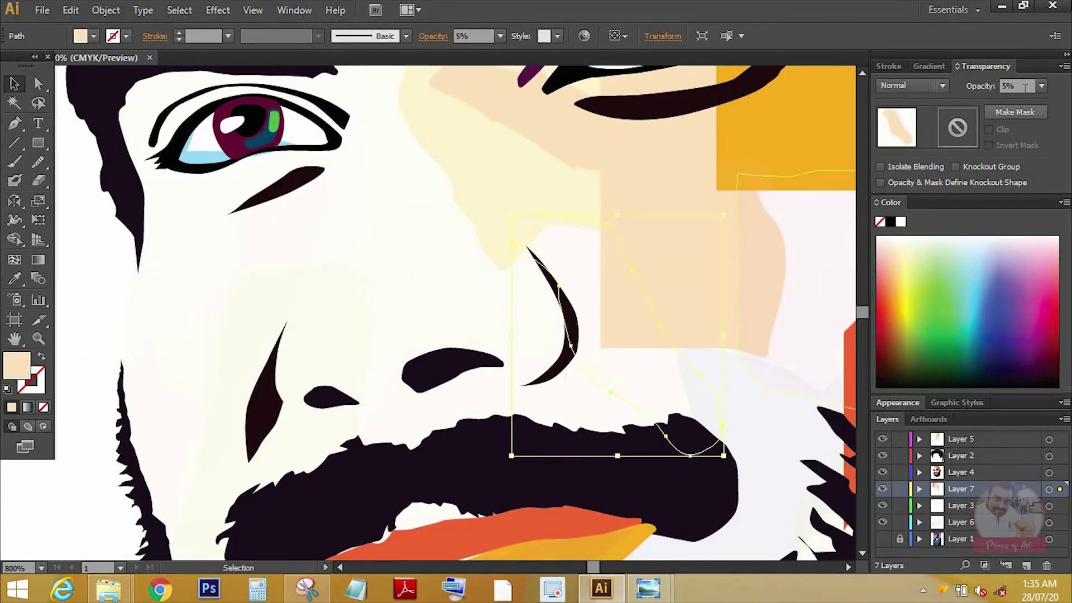
left_click(1041, 85)
left_click(1023, 277)
- Set the pink cheek facet, left-cheek skin facet and yellow nose facet to 100% opacity
left_click_drag(808, 359, 411, 354)
left_click(412, 353)
left_click(1041, 85)
left_click(1022, 277)
mouse_move(547, 338)
left_mouse_down()
mouse_move(722, 315)
mouse_move(640, 397)
left_mouse_up()
left_click_drag(277, 313, 342, 218)
left_click(342, 217)
left_click(1042, 85)
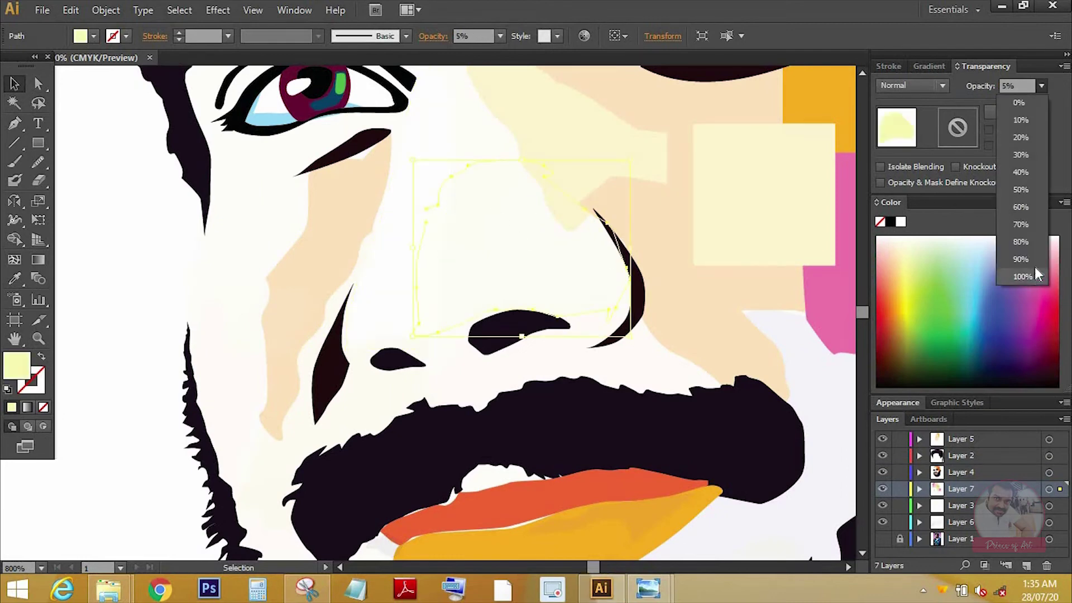
left_click(1021, 259)
- Make the left yellow facet, the skin around the lips and the blue cheek facet fully opaque
left_click_drag(459, 356, 453, 316)
left_click(1023, 276)
left_click(378, 286)
mouse_move(377, 287)
left_mouse_down()
mouse_move(564, 246)
mouse_move(519, 170)
mouse_move(489, 70)
left_mouse_up()
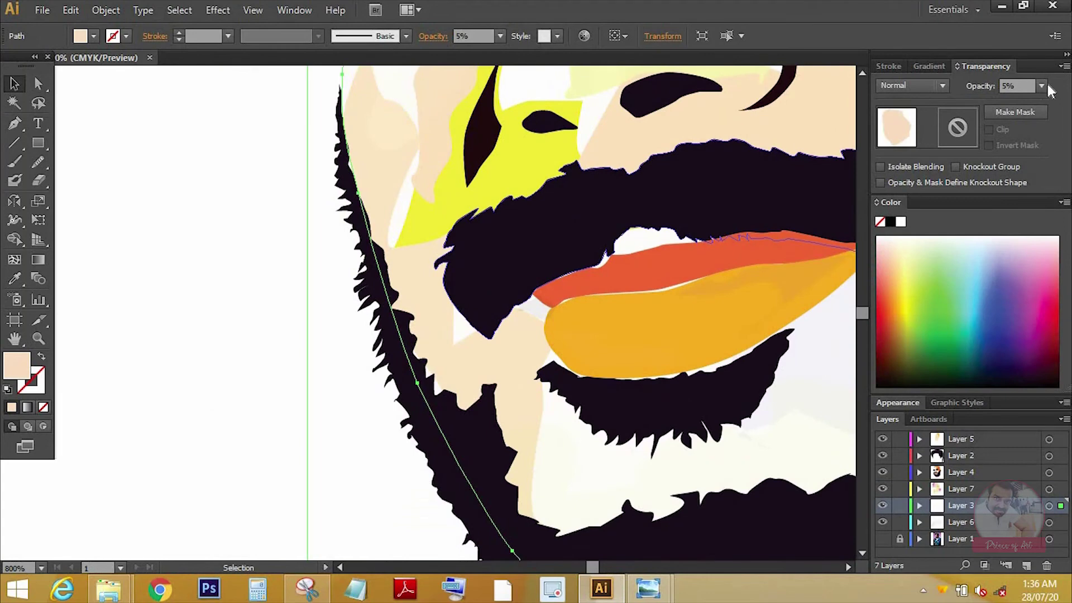
left_click(731, 278)
left_click_drag(731, 277, 585, 229)
left_click(705, 287)
left_click_drag(706, 287, 481, 344)
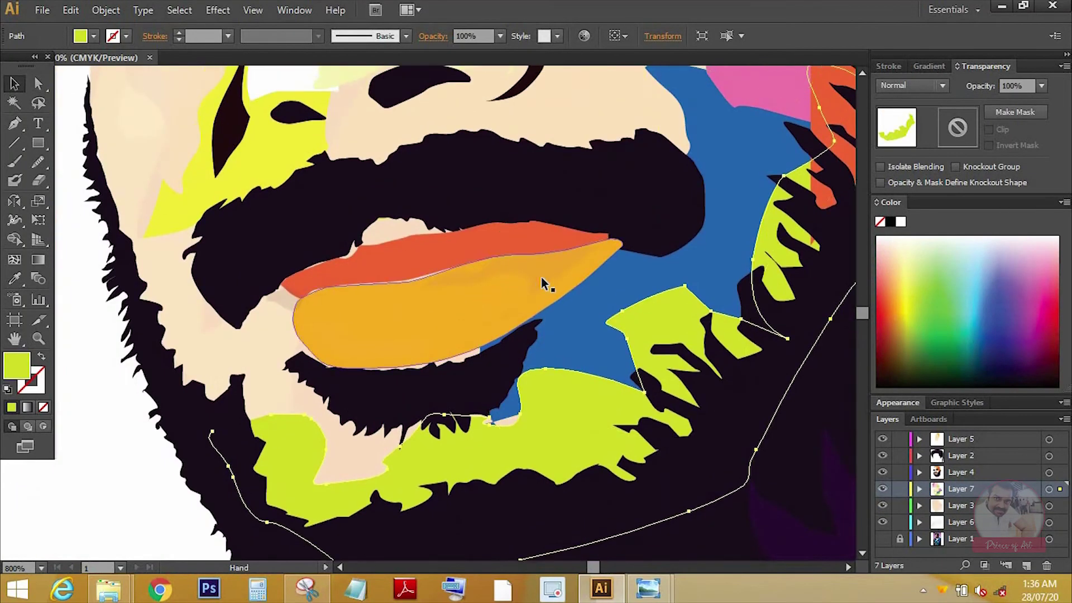
- Set the purple lip facet and the lip and nose highlights to 100% opacity
left_click(491, 274)
left_click(1041, 85)
left_click(1022, 277)
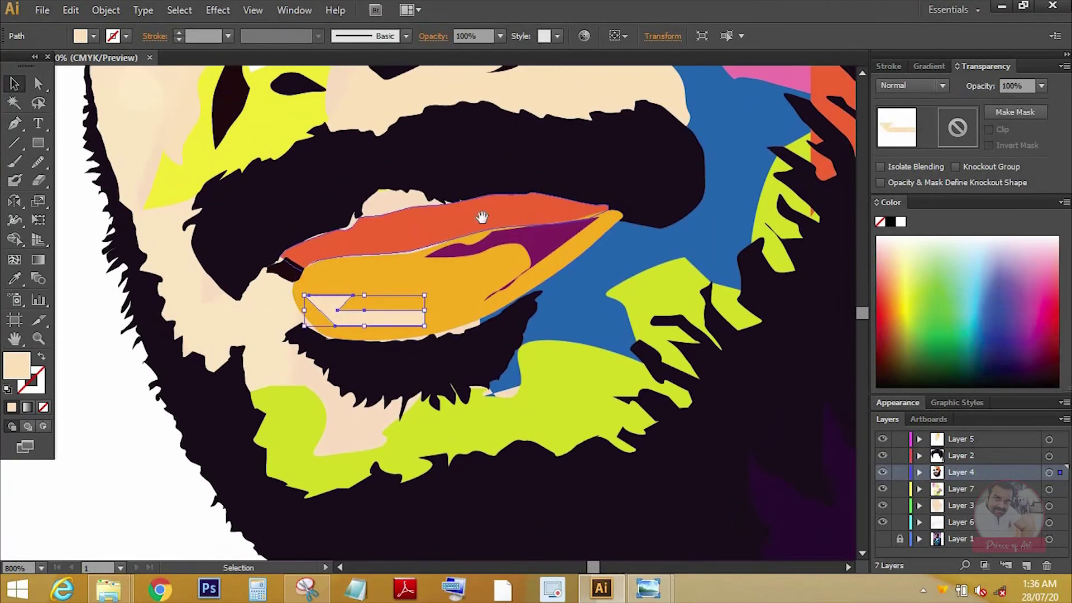
left_click_drag(422, 224, 478, 405)
left_click(358, 246)
left_click(343, 223)
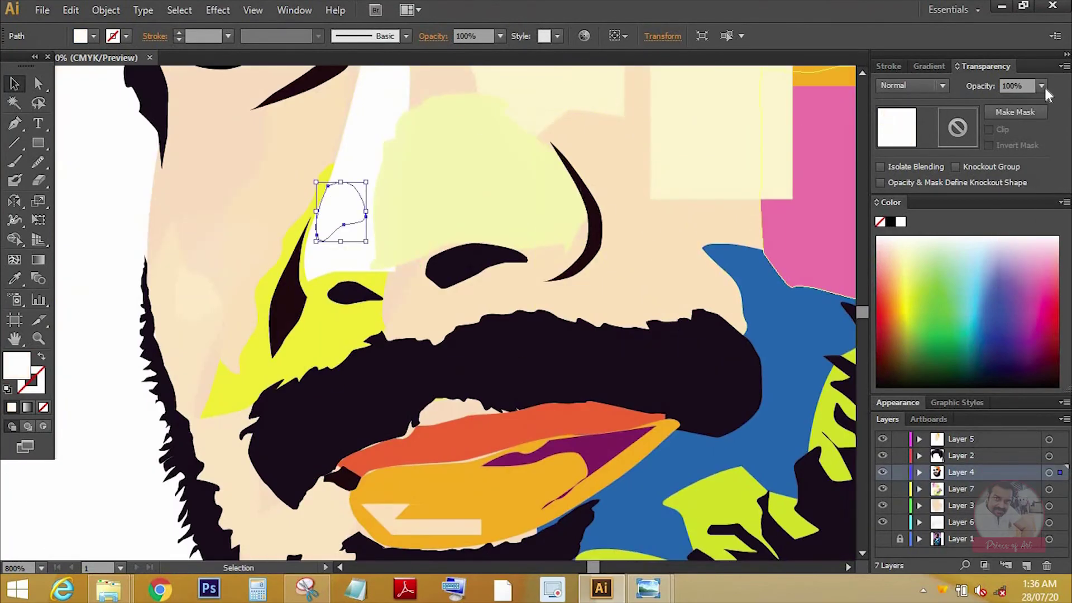
- Make the light facet on the nose fully opaque
scroll(385, 314, "up", 5)
left_click(483, 206)
scroll(344, 231, "up", 3)
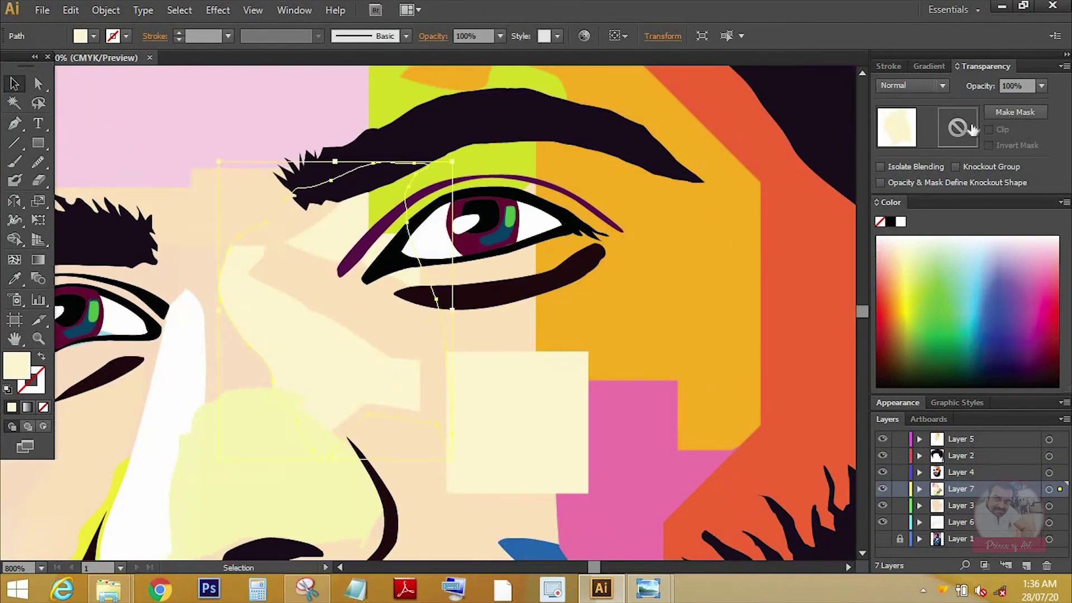
left_click(1041, 86)
left_click(1011, 278)
scroll(268, 234, "left", 10)
scroll(268, 235, "down", 3)
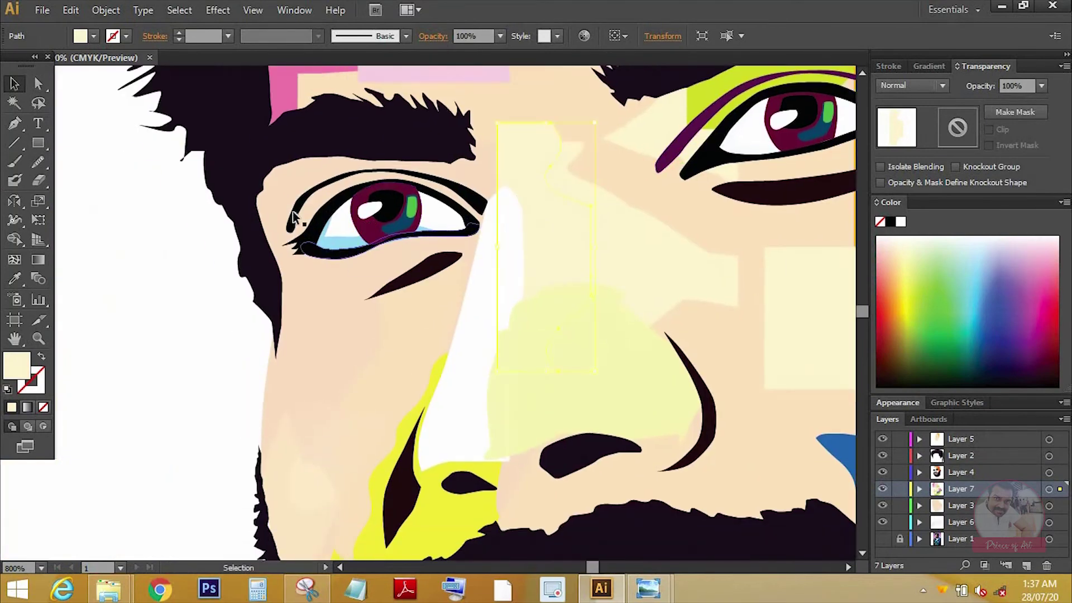
- Set the orange ear shape and lime neck facet to 100% opacity
scroll(736, 221, "right", 10)
scroll(737, 220, "right", 2)
left_click(614, 257)
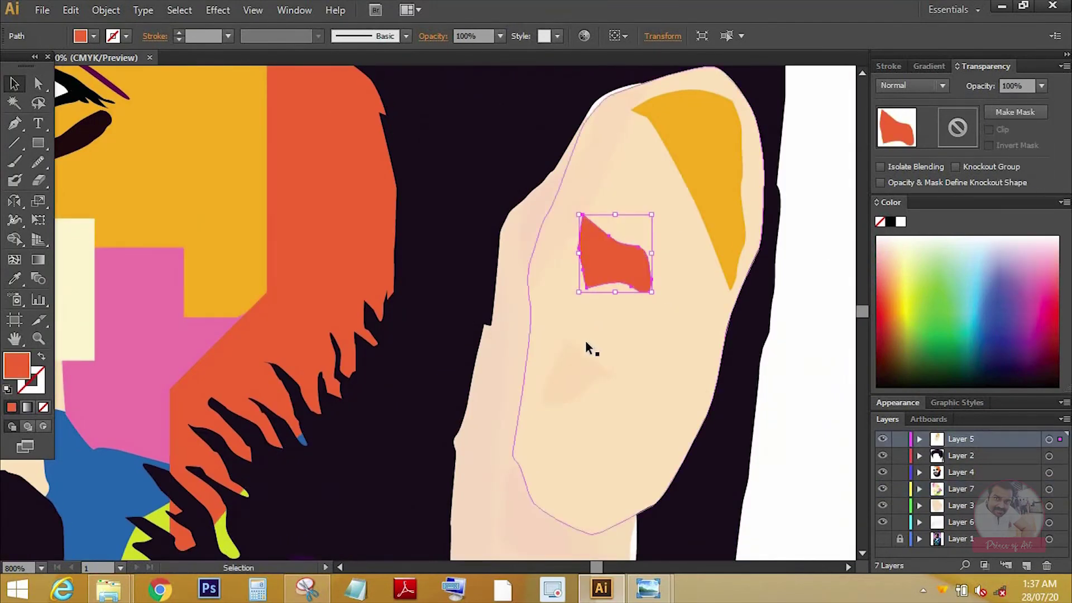
left_click(1022, 276)
scroll(689, 301, "down", 4)
scroll(690, 302, "left", 2)
left_click(1042, 85)
left_click(1022, 276)
- Make the pink facet under the beard fully opaque
scroll(640, 192, "down", 4)
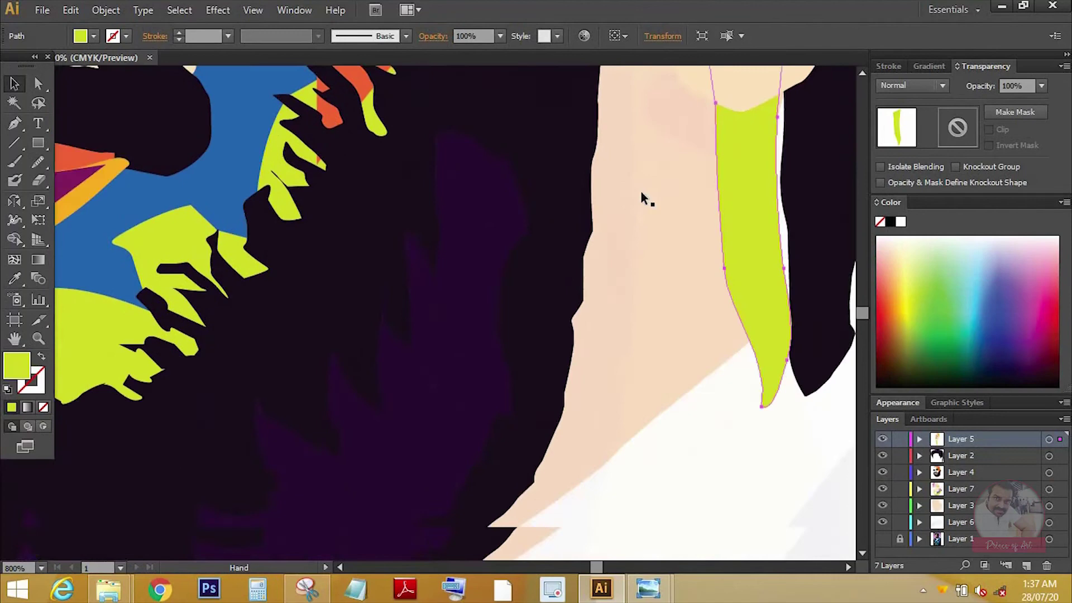
scroll(681, 282, "left", 3)
left_click(681, 282)
left_click(1041, 85)
left_click(1022, 276)
- Set the light-blue and peach neck facets to 100% opacity
scroll(734, 194, "down", 4)
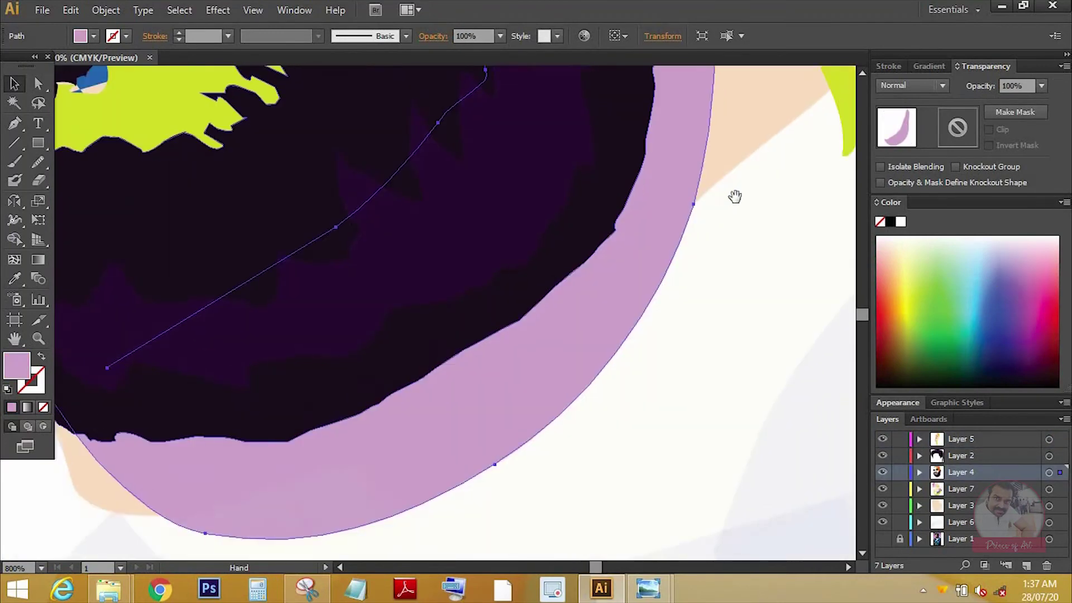
left_click(725, 251)
left_click(1041, 85)
left_click(1022, 276)
left_click(684, 337)
- Make the navy collar shape and the large blue shirt shape fully opaque
scroll(257, 292, "down", 5)
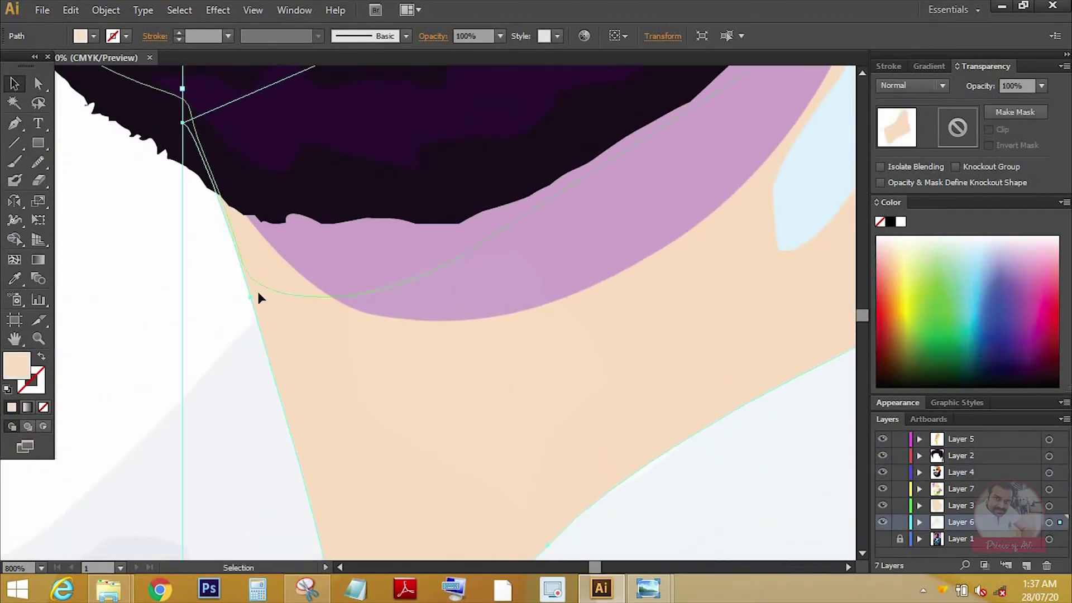
scroll(364, 497, "down", 3)
scroll(454, 461, "up", 5)
scroll(429, 305, "down", 1)
scroll(430, 305, "down", 5)
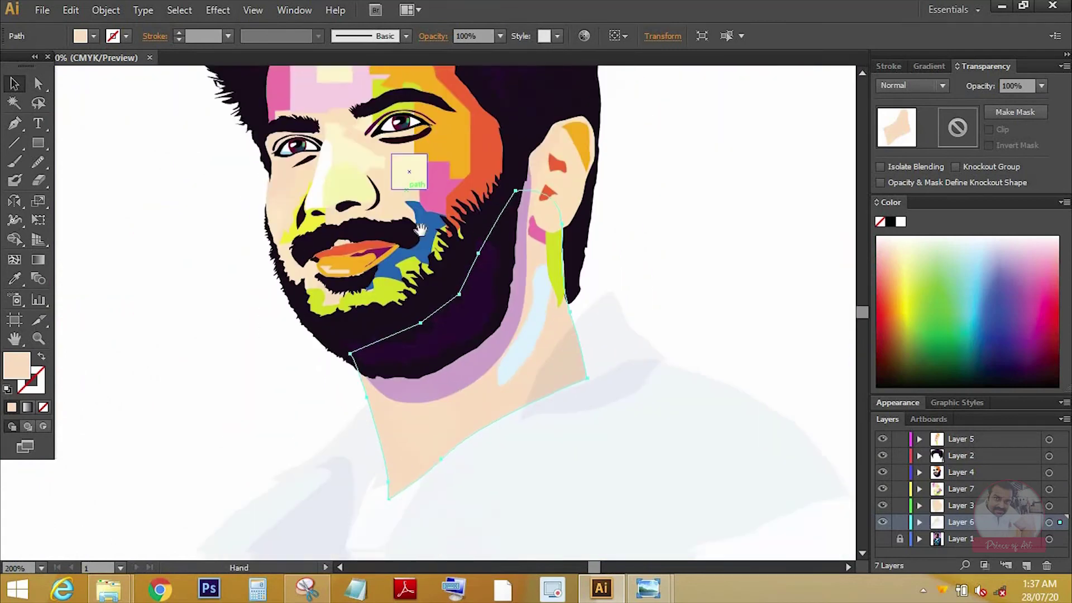
scroll(522, 438, "up", 5)
scroll(533, 363, "down", 3)
left_click(641, 363)
left_click(1041, 85)
left_click(1022, 276)
scroll(531, 283, "down", 5)
left_click(583, 381)
- Set the white collar and undershirt shapes to 100% opacity
scroll(583, 381, "left", 5)
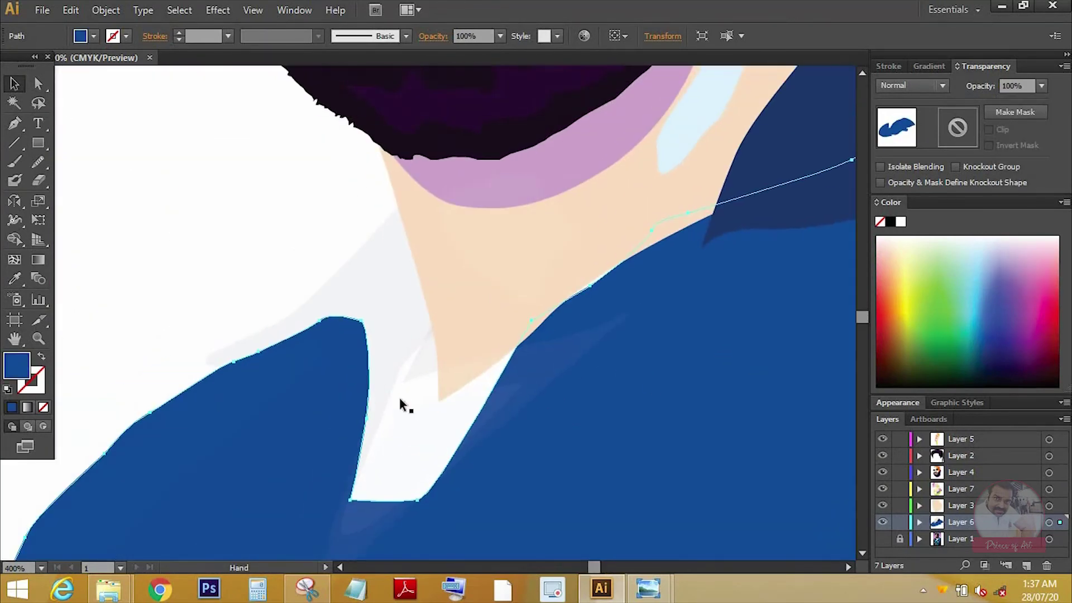
left_click(443, 397)
left_click(1041, 86)
left_click(1023, 276)
left_click(1002, 275)
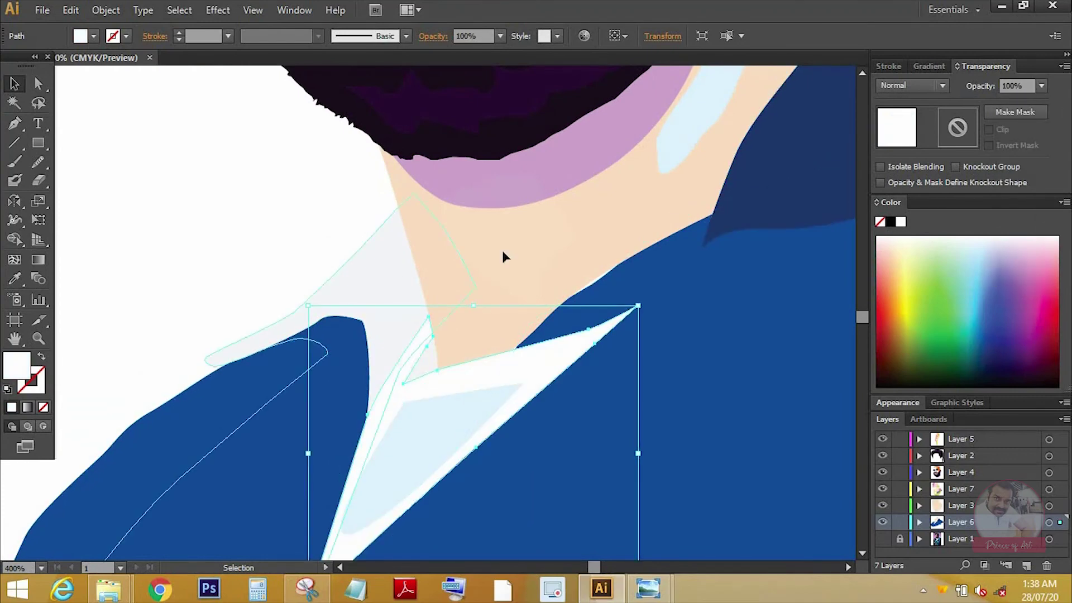
left_click(1023, 276)
scroll(706, 283, "up", 10)
scroll(706, 283, "up", 5)
- Eyedrop a pale cream fill into the small cheek squares and make them fully opaque
left_click(709, 283)
key("i")
left_click(290, 140)
left_click(335, 151)
left_click(312, 184)
scroll(252, 201, "up", 5)
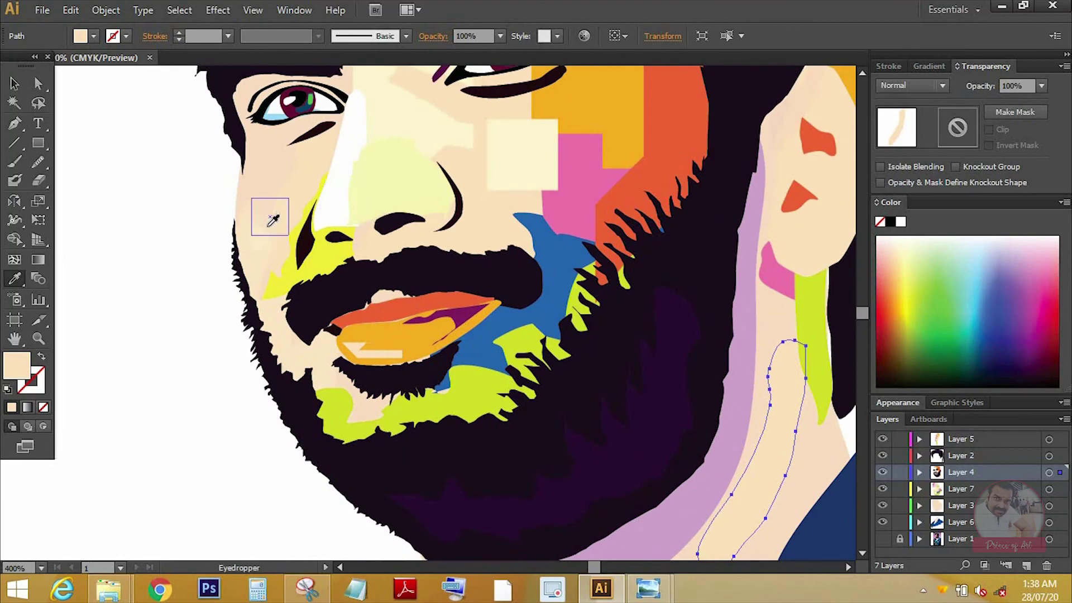
left_click(520, 134)
left_click(1023, 276)
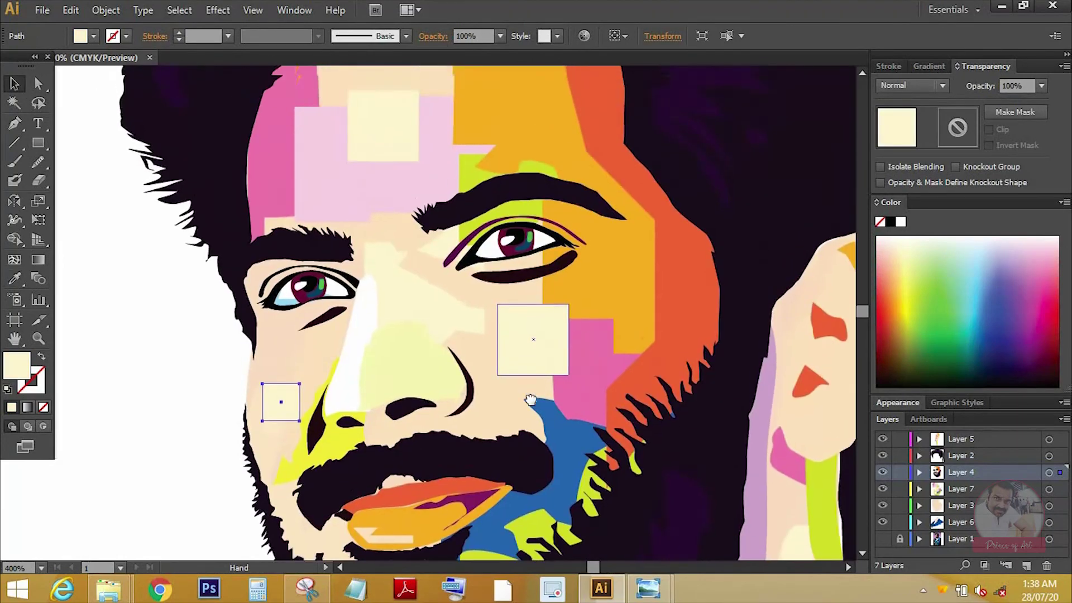
- Hide the panels with F and zoom out to view the portrait
scroll(564, 306, "down", 5)
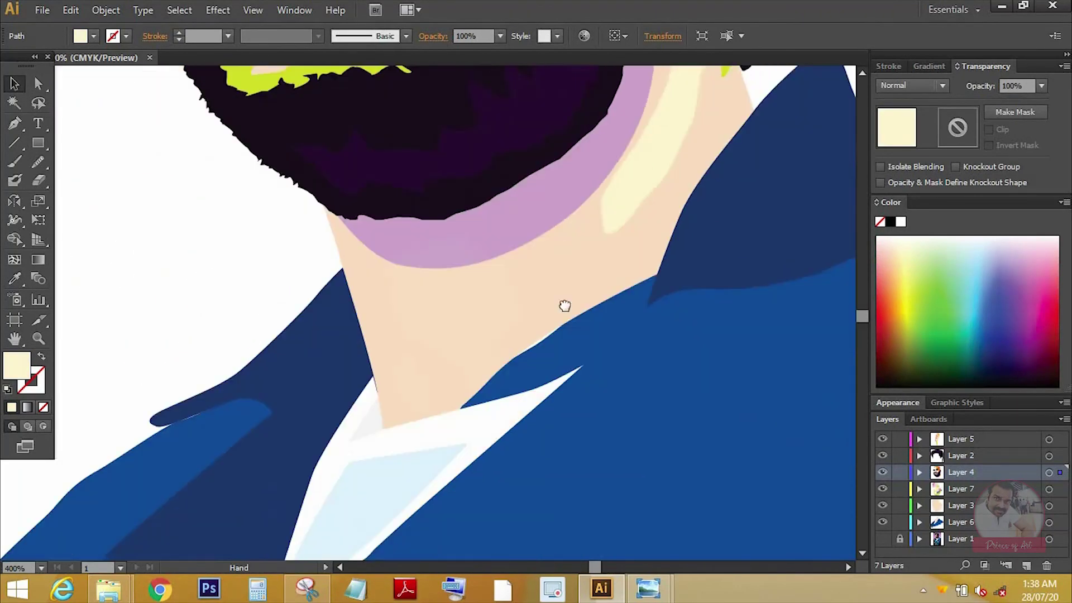
key("ctrl+minus")
key("f")
scroll(670, 390, "up", 4)
key("ctrl+minus")
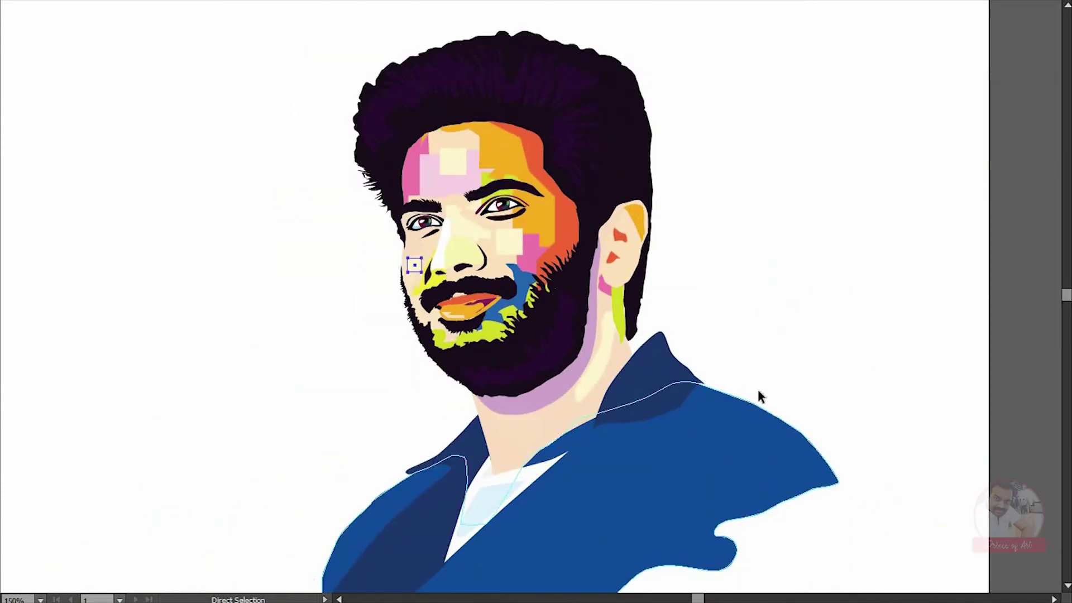
- Zoom out until the whole portrait, blue shirt included, fits the full-screen view
key("ctrl+minus")
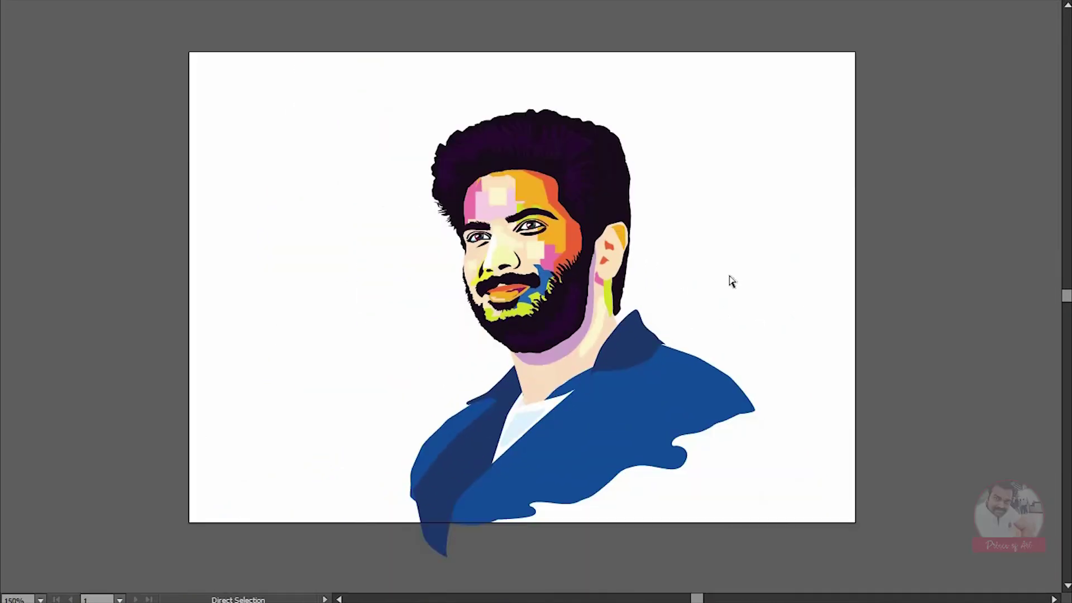
key("ctrl+plus")
key("ctrl+plus")
key("ctrl+minus")
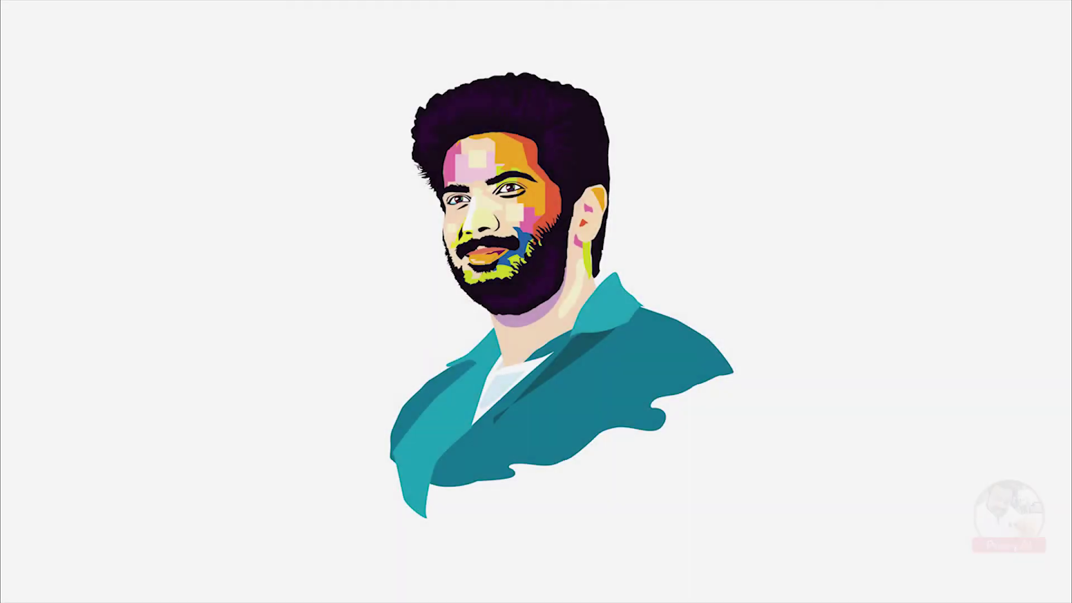